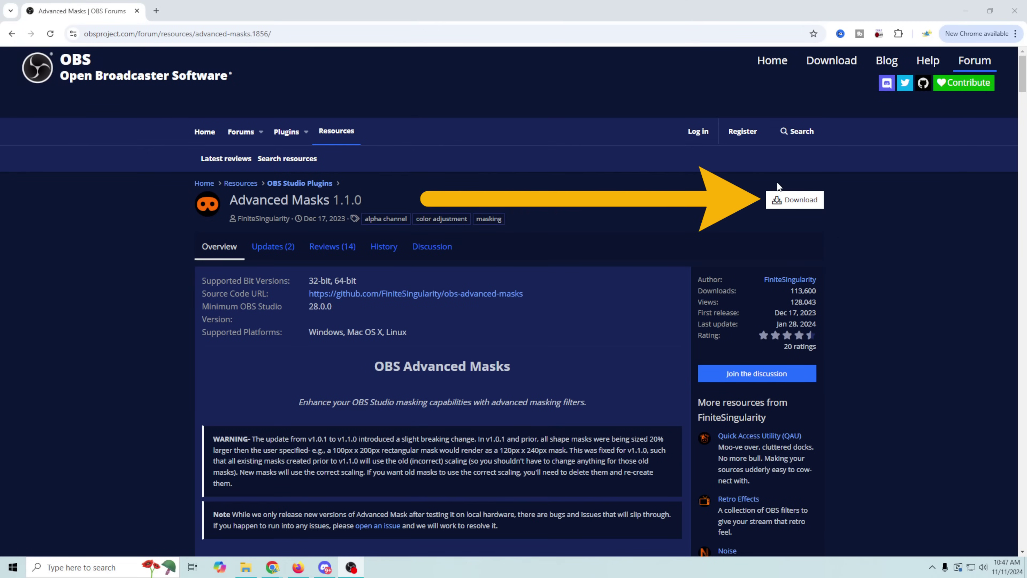
Download obs-advanced-masks-v1.1.0-windows-installer.zip from the Advanced Masks resource page
left_click(782, 198)
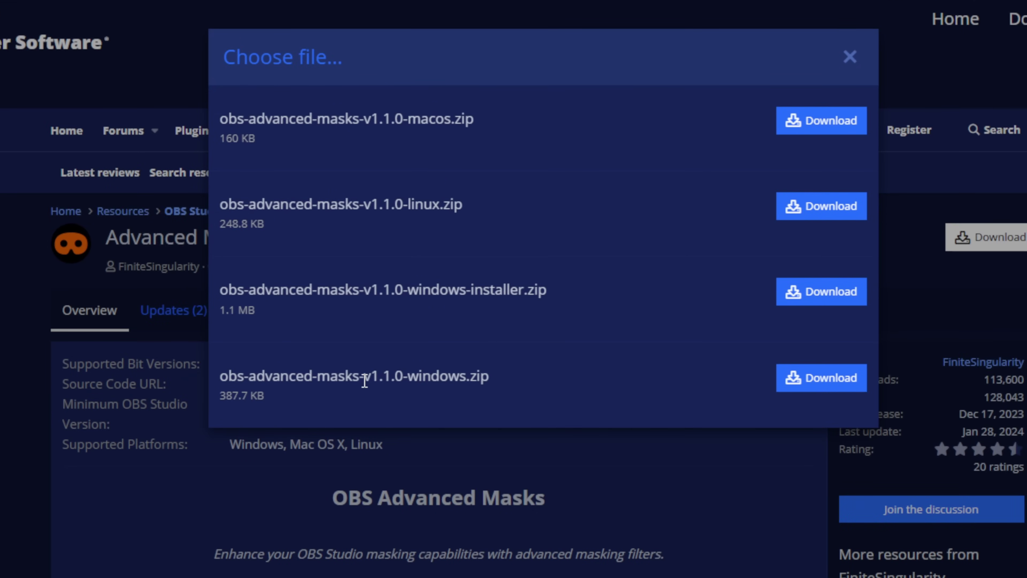
left_click(827, 294)
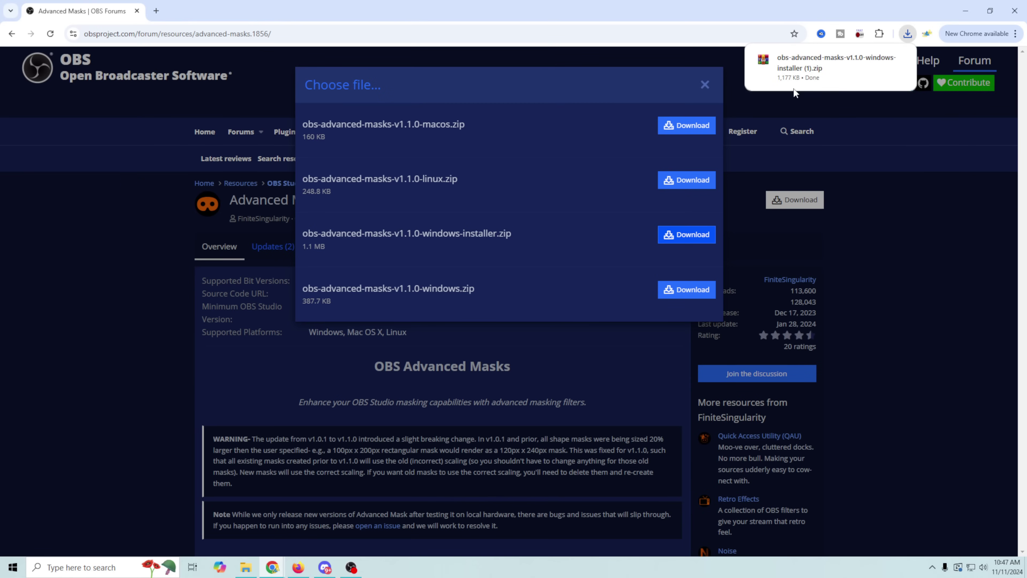
left_click(705, 85)
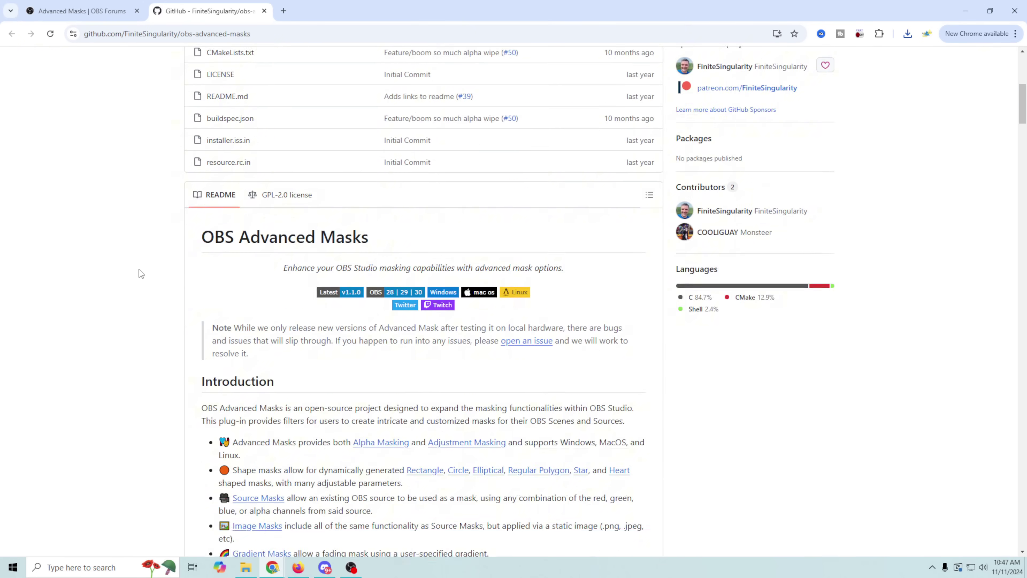
Scroll through the obs-advanced-masks README's shape mask examples, then return to the top
scroll(150, 261, "down", 20)
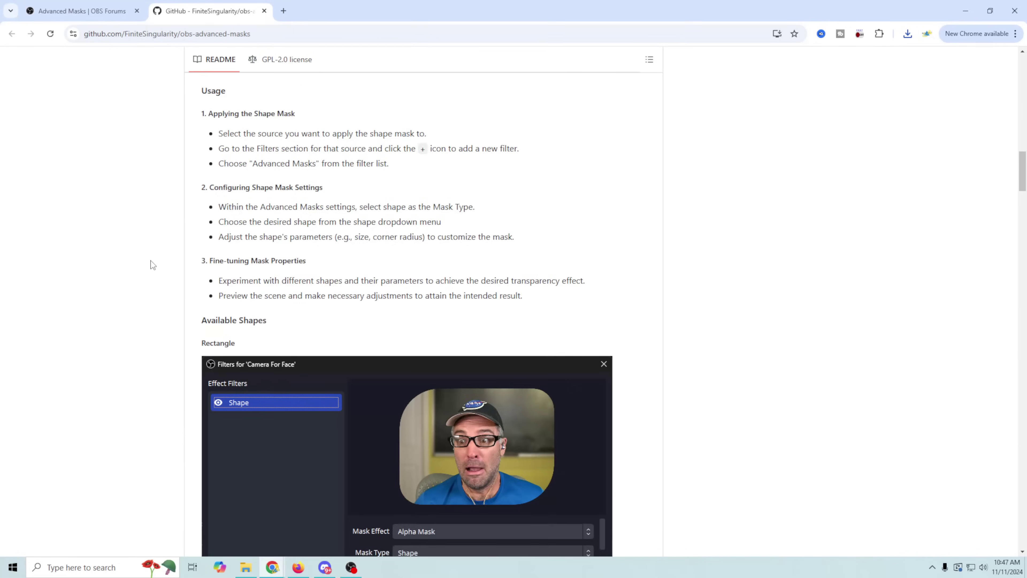
scroll(151, 261, "down", 20)
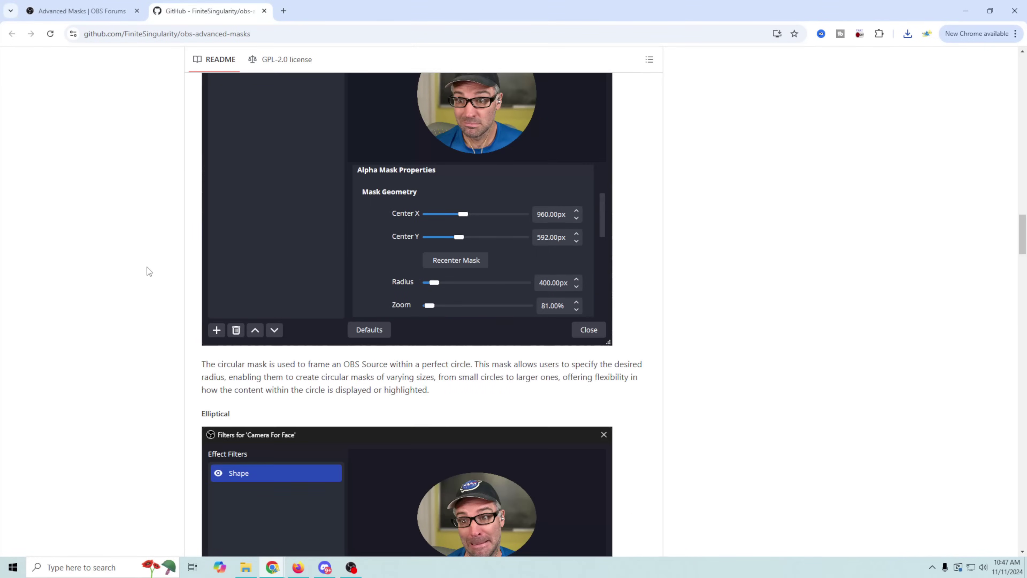
scroll(150, 269, "down", 4)
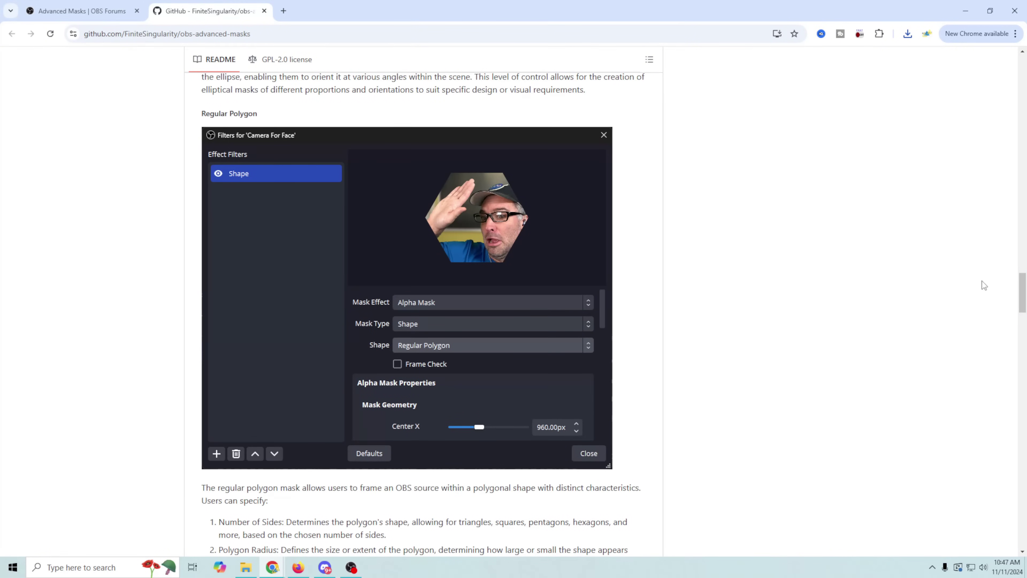
left_click_drag(1023, 291, 964, 58)
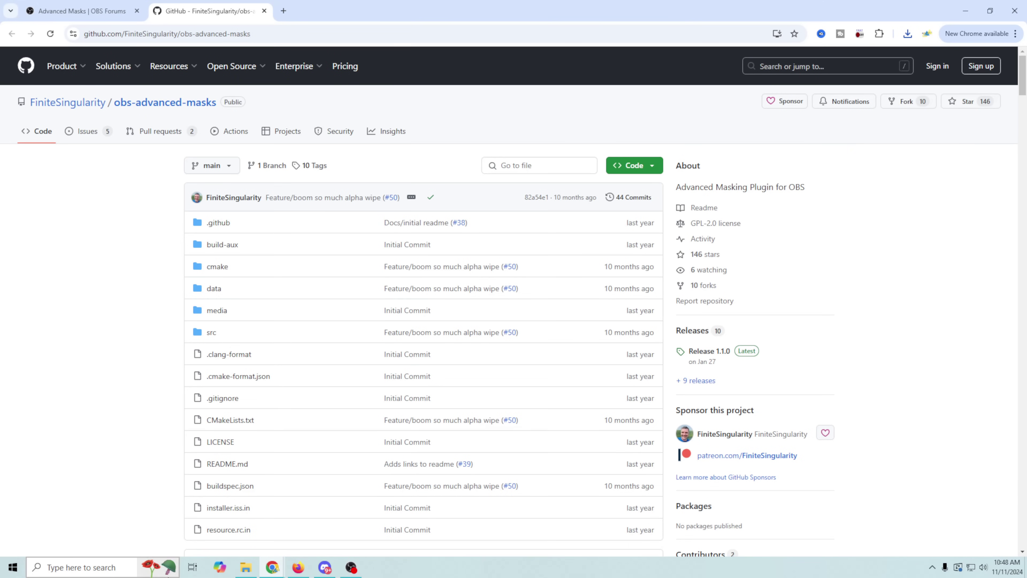
Extract the Advanced Masks zip in Downloads to its default folder and run obs-advanced-masks-installer
left_click(247, 569)
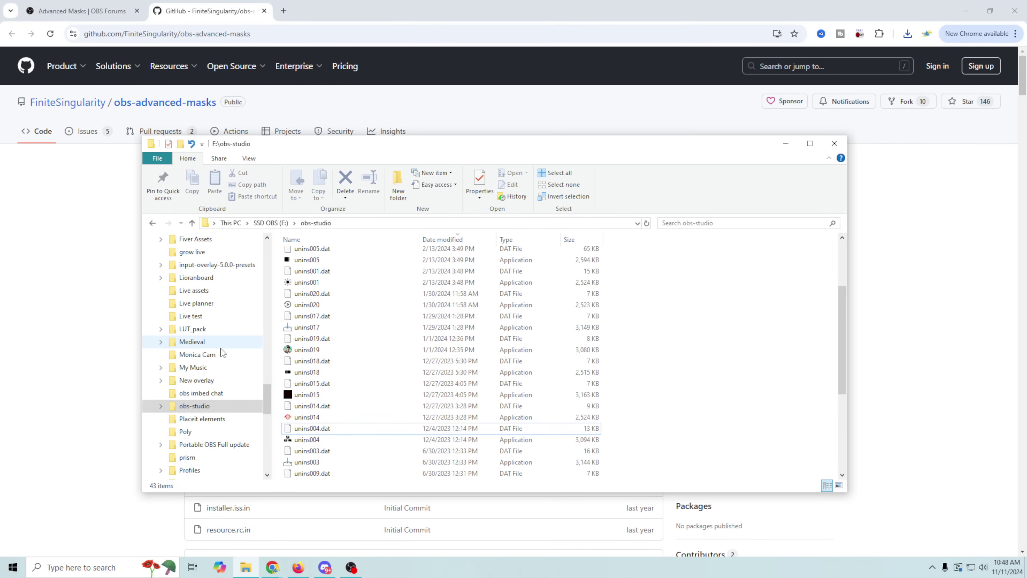
left_click_drag(266, 399, 266, 249)
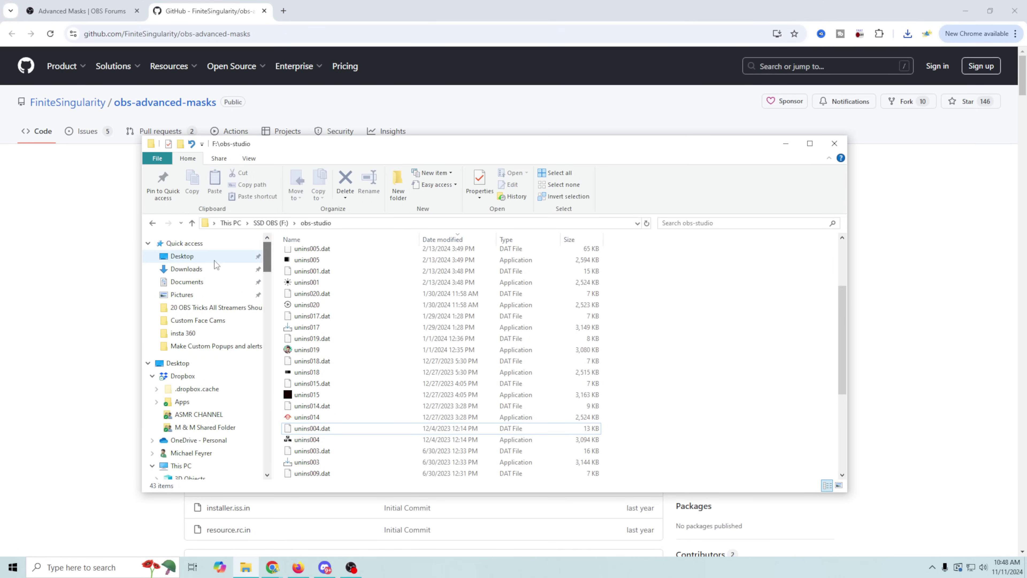
left_click(213, 271)
left_click(329, 272)
right_click(328, 270)
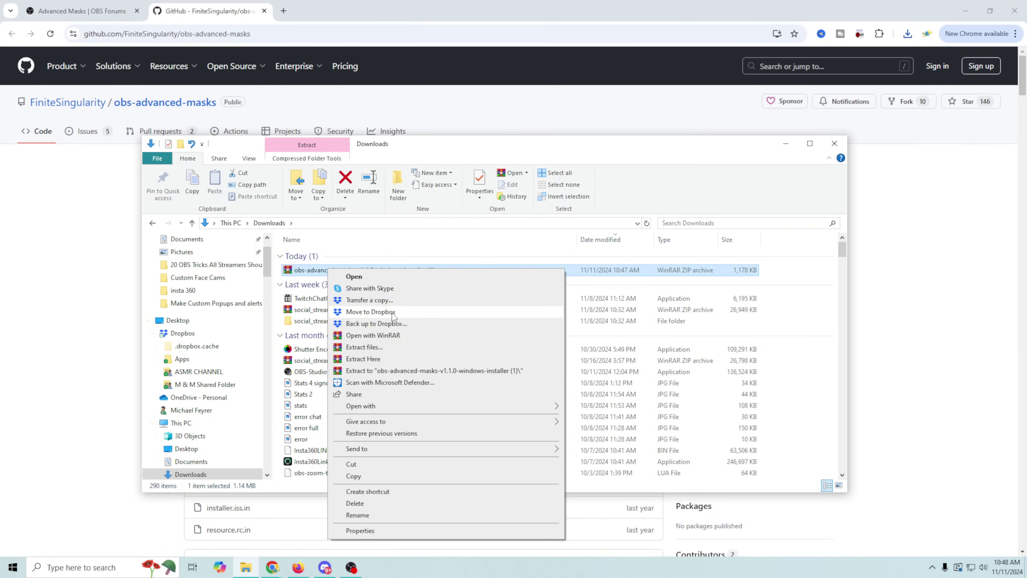
left_click(371, 348)
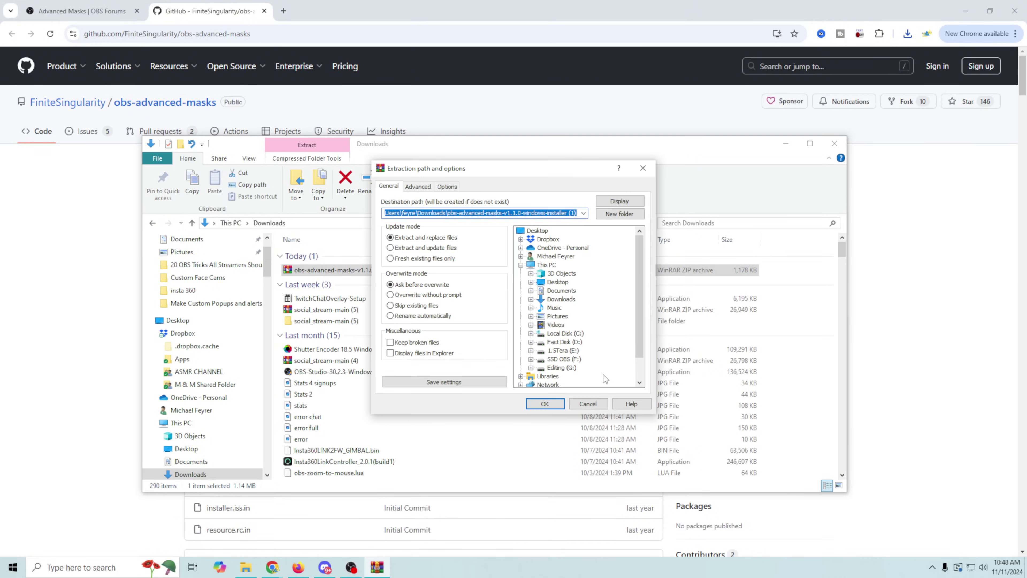
left_click(545, 403)
double_click(382, 284)
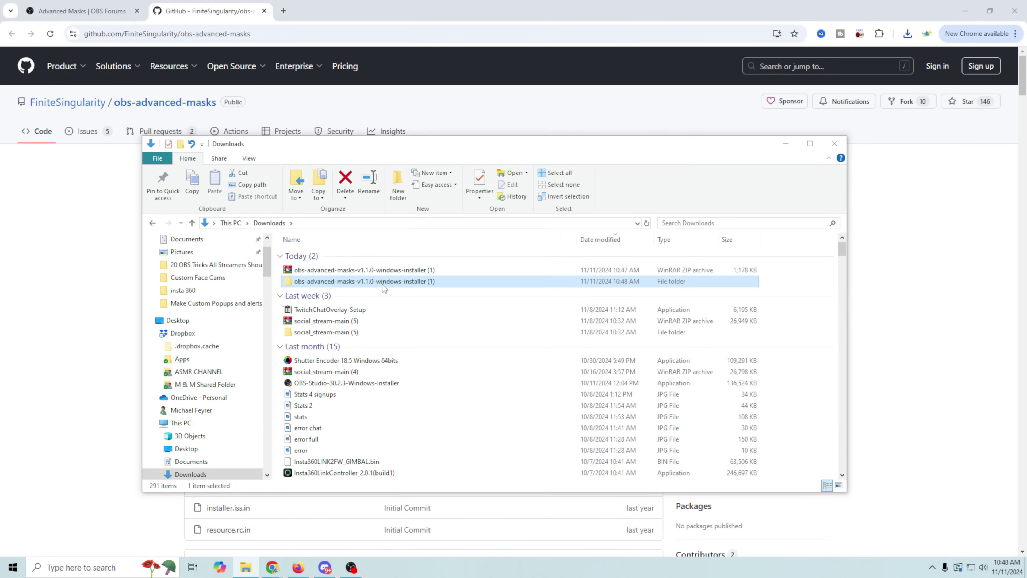
double_click(314, 255)
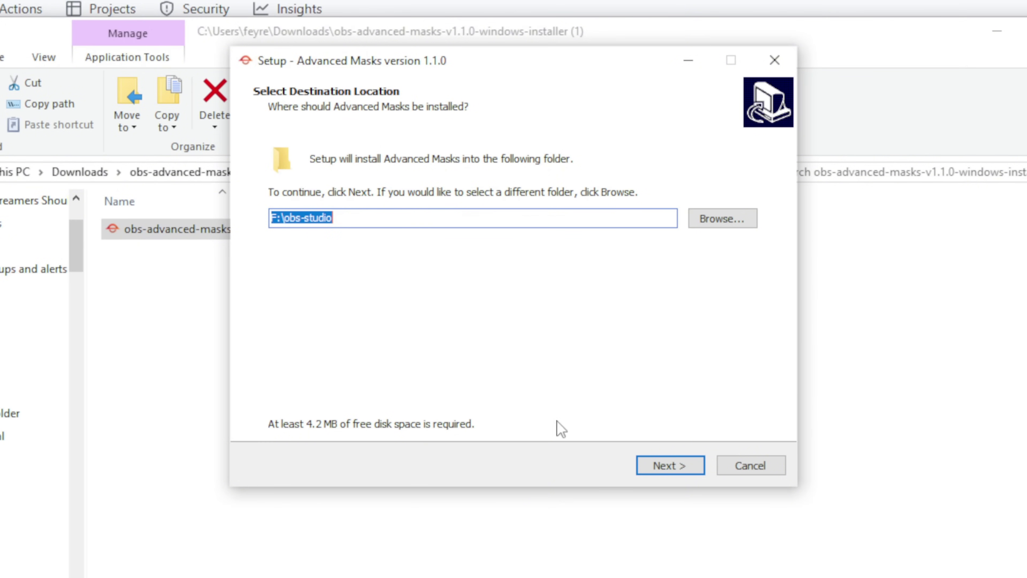
Install Advanced Masks into F:\obs-studio with the default Start Menu folder, then finish setup
left_click(647, 468)
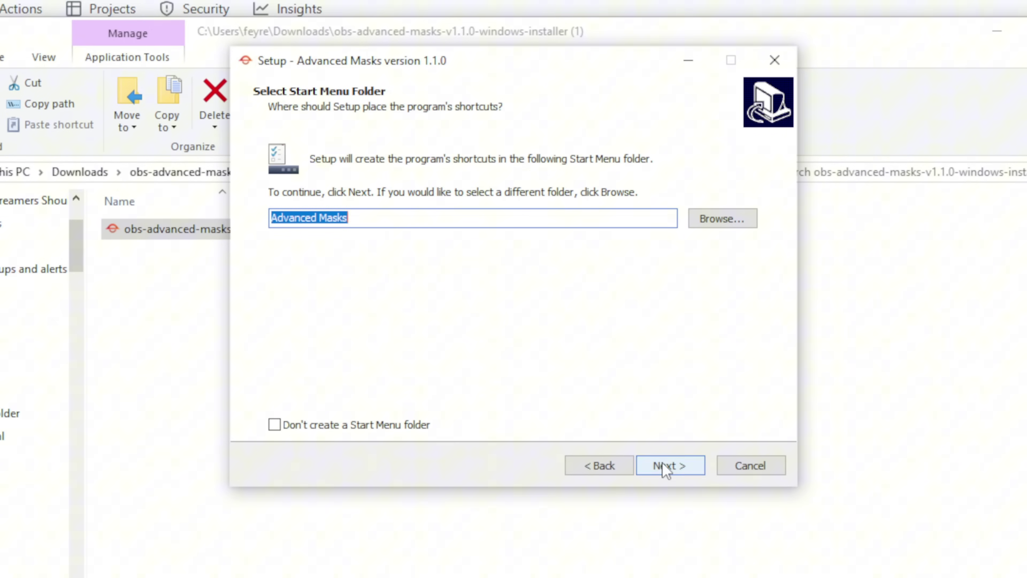
left_click(667, 471)
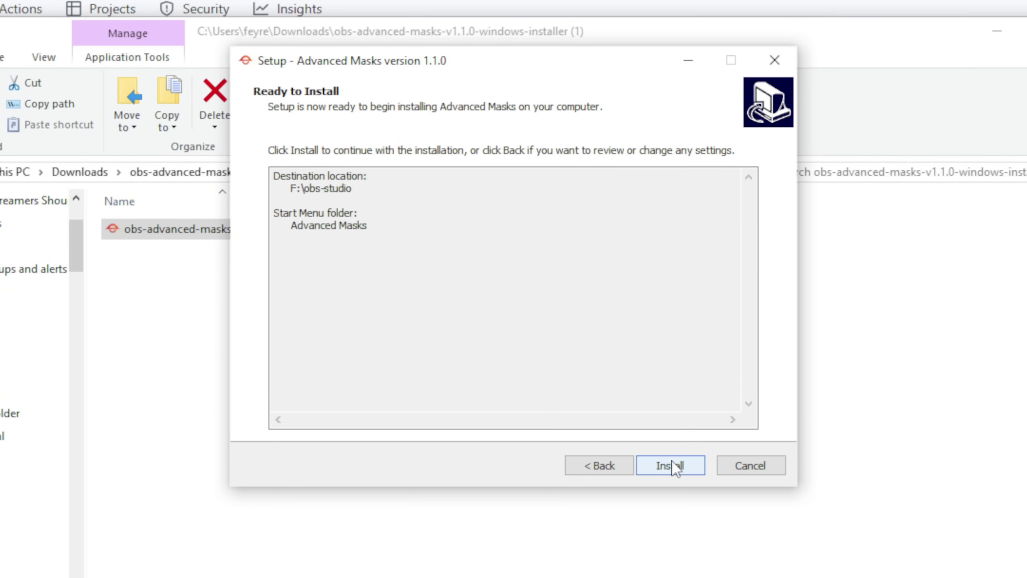
left_click(673, 470)
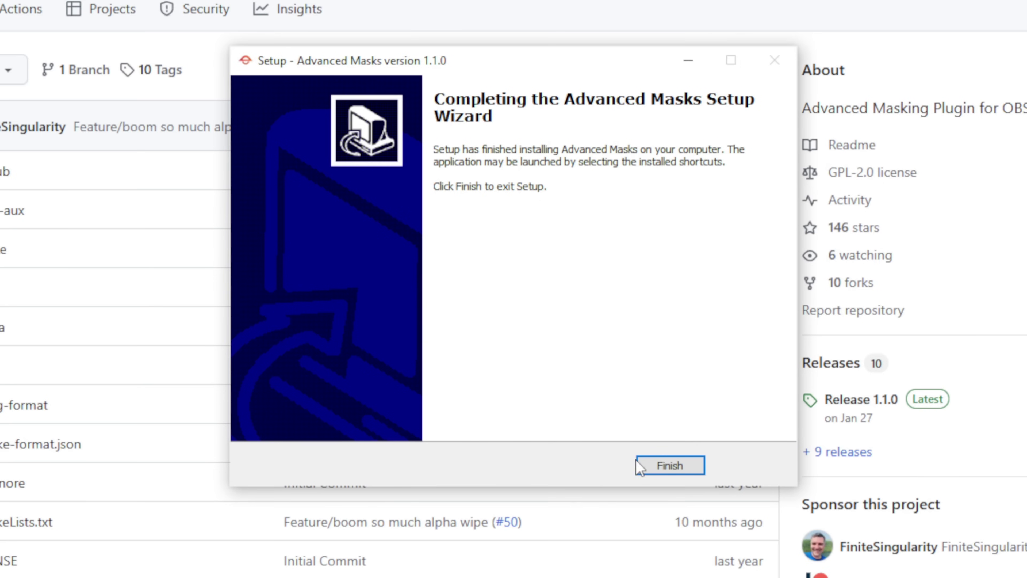
left_click(647, 466)
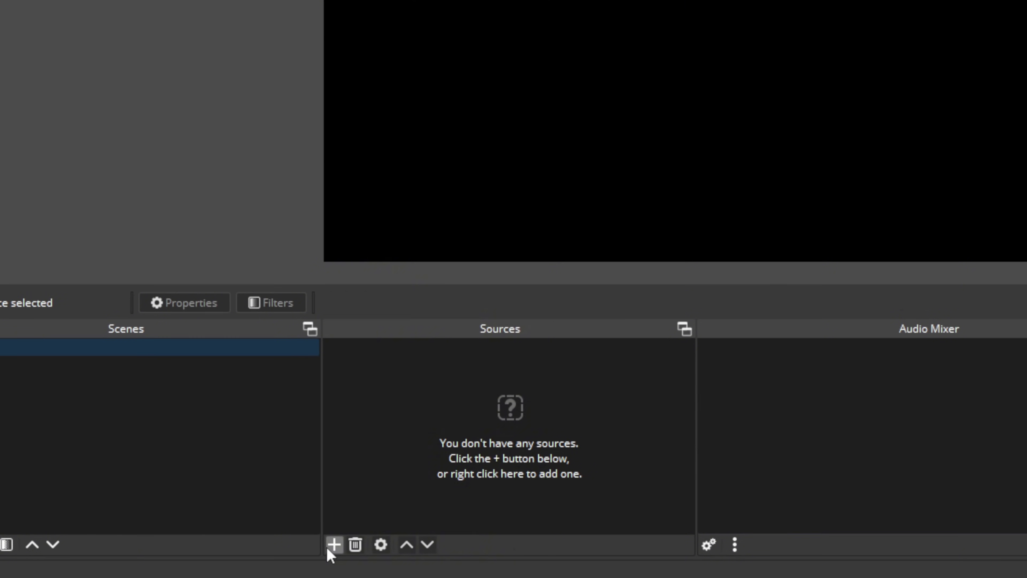
Add a Video Capture Device source named cam1
left_click(335, 544)
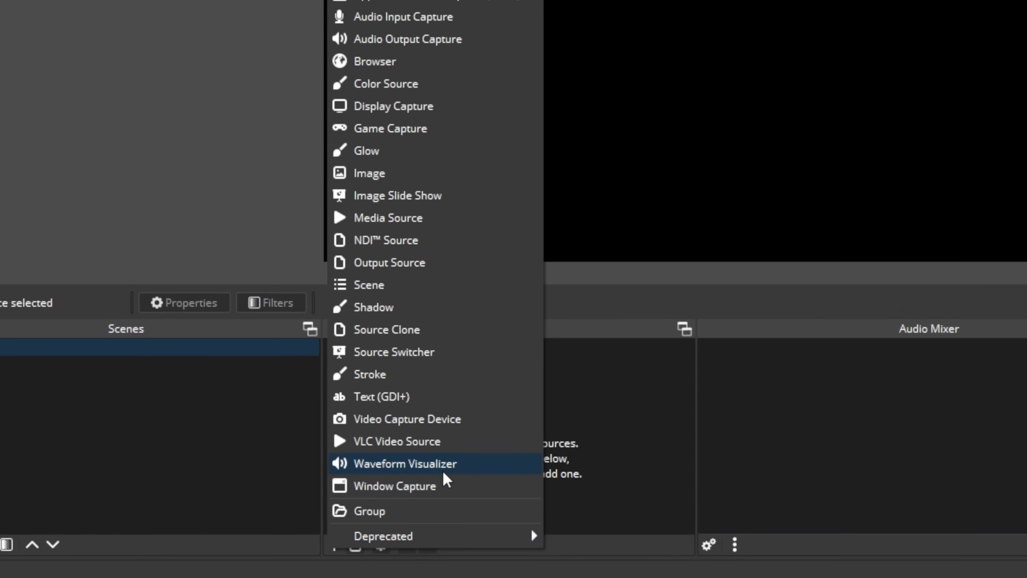
left_click(445, 421)
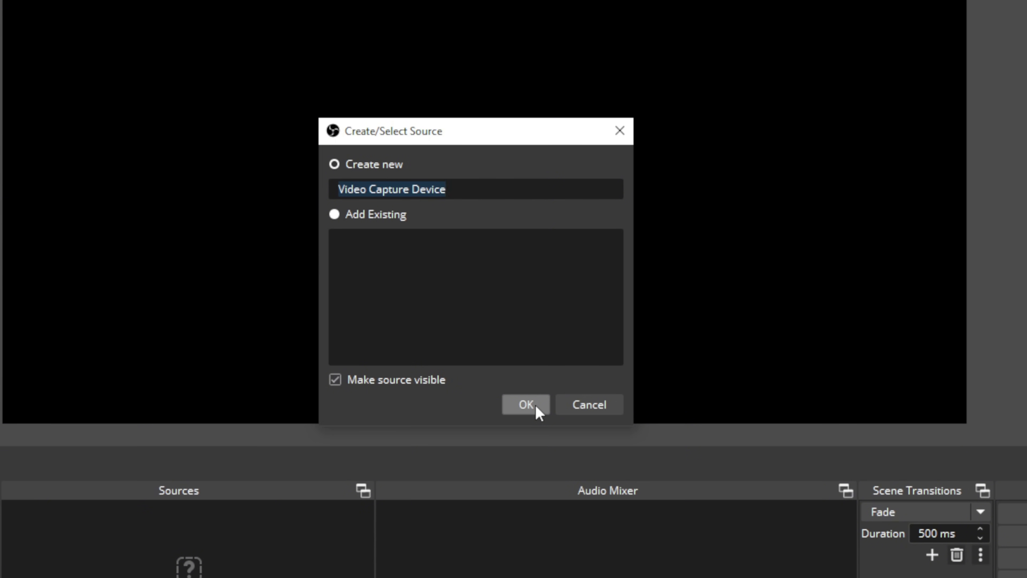
type("cam1")
left_click(526, 404)
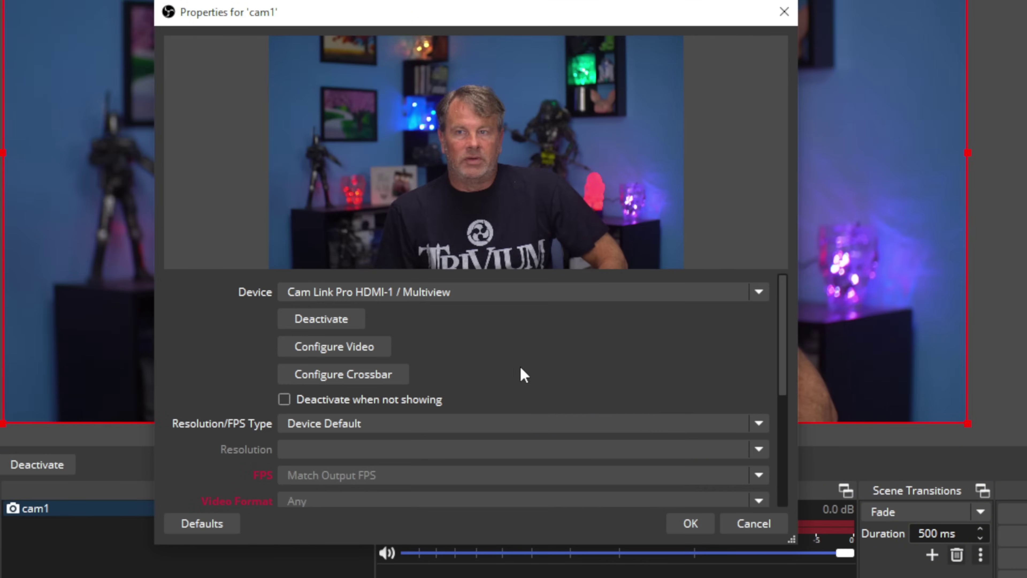
Set cam1's custom audio device to Cam Link Pro Audio-1 and apply
scroll(633, 364, "down", 3)
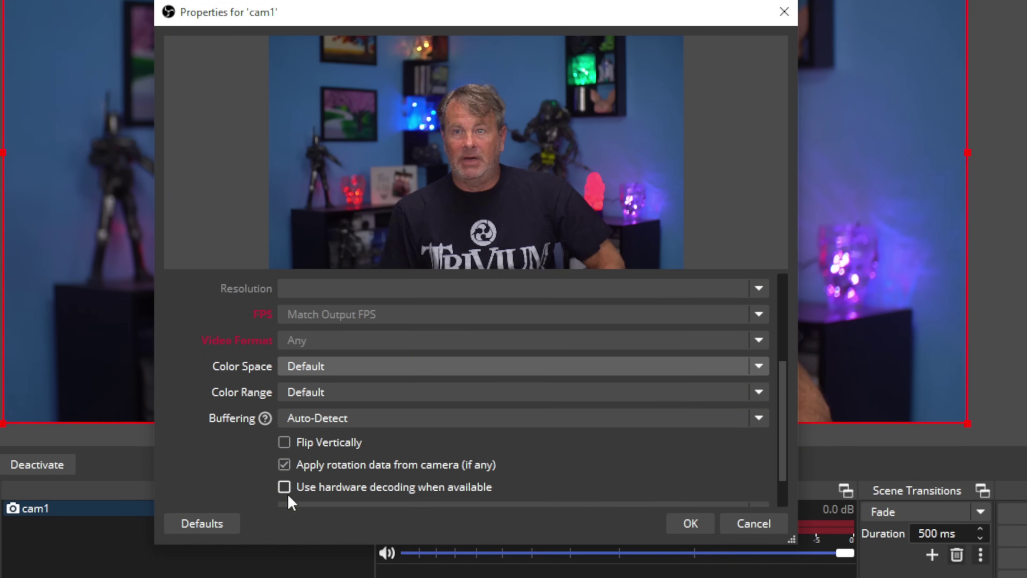
scroll(293, 491, "down", 2)
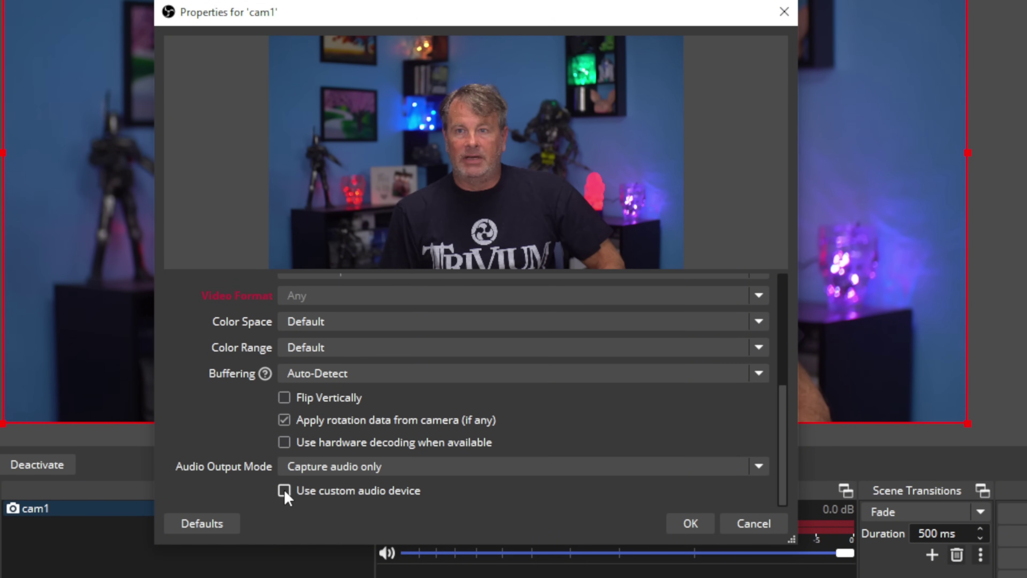
scroll(300, 481, "up", 5)
scroll(321, 450, "down", 6)
left_click(324, 488)
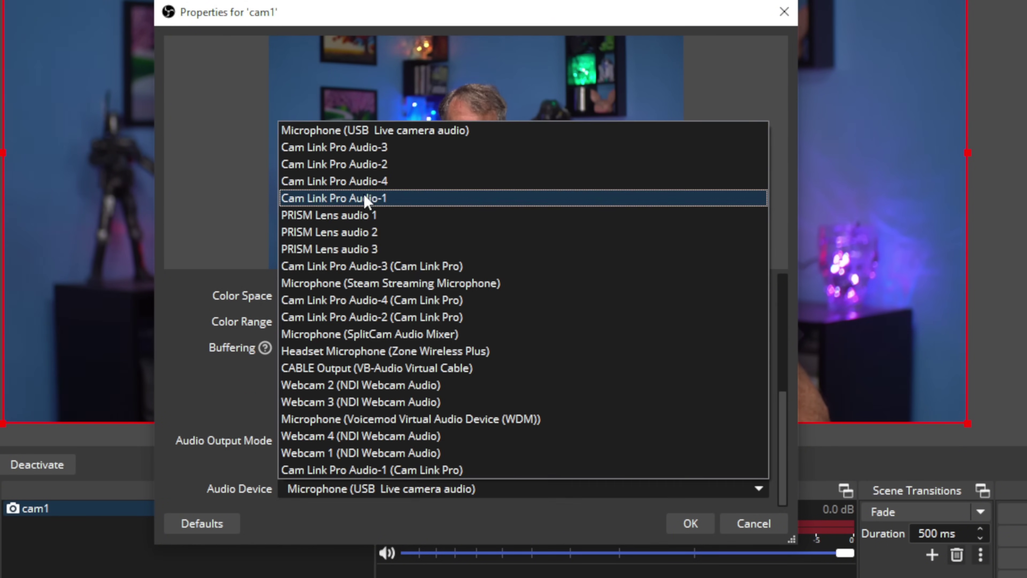
left_click(360, 198)
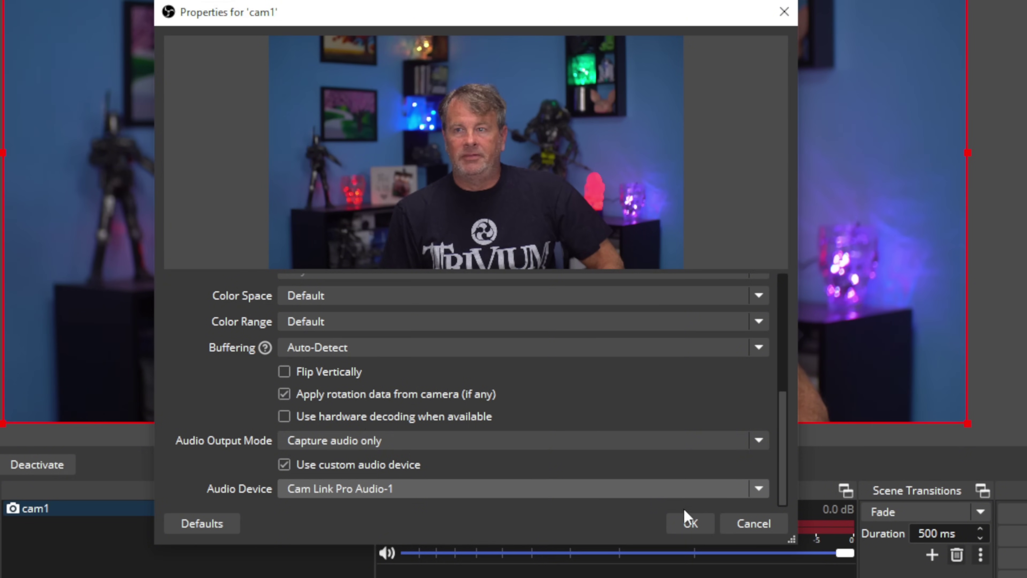
left_click(686, 518)
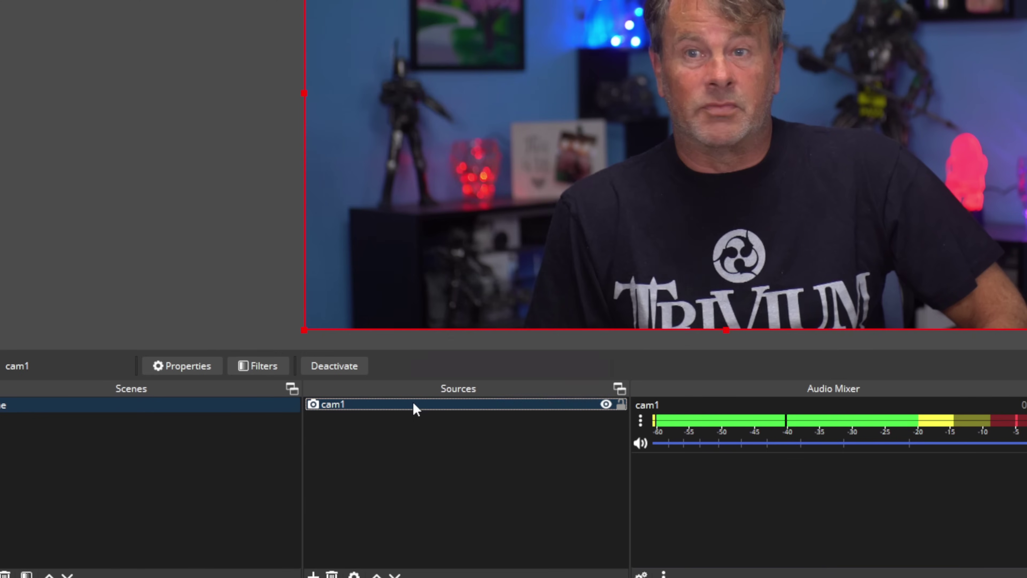
Add an Advanced Mask filter to cam1 and set its shape to Star
right_click(301, 414)
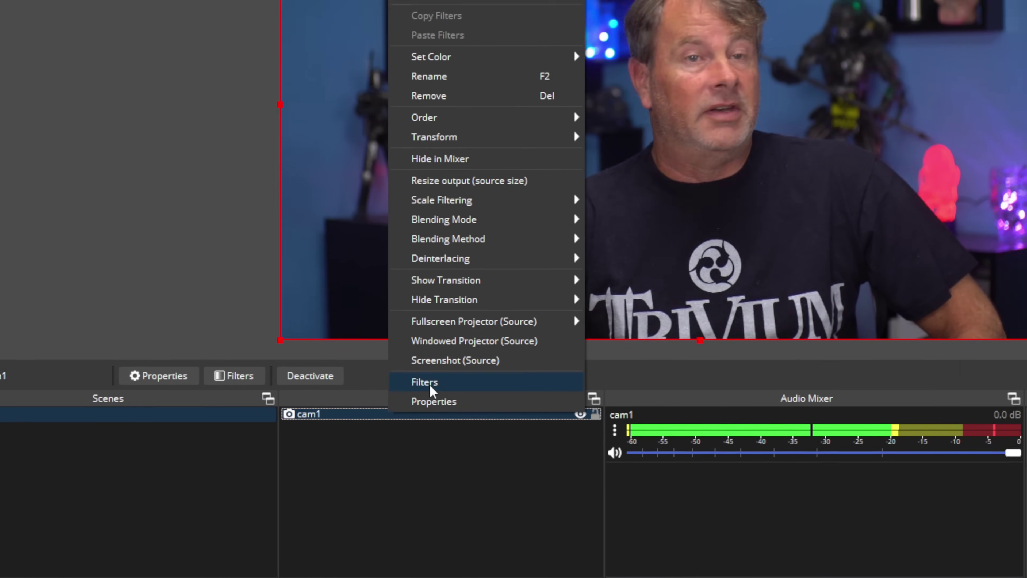
left_click(449, 371)
left_click(189, 554)
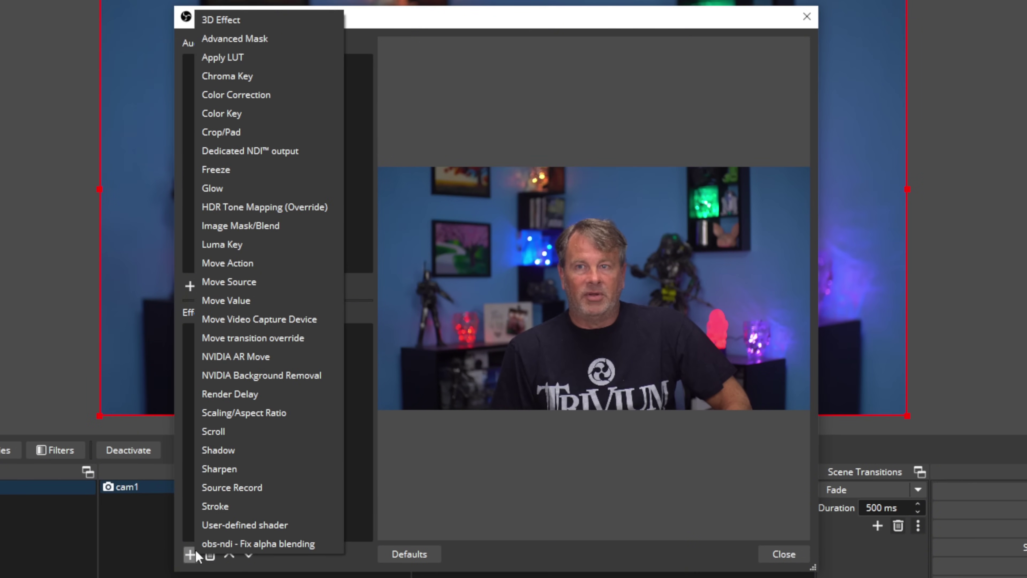
left_click(259, 38)
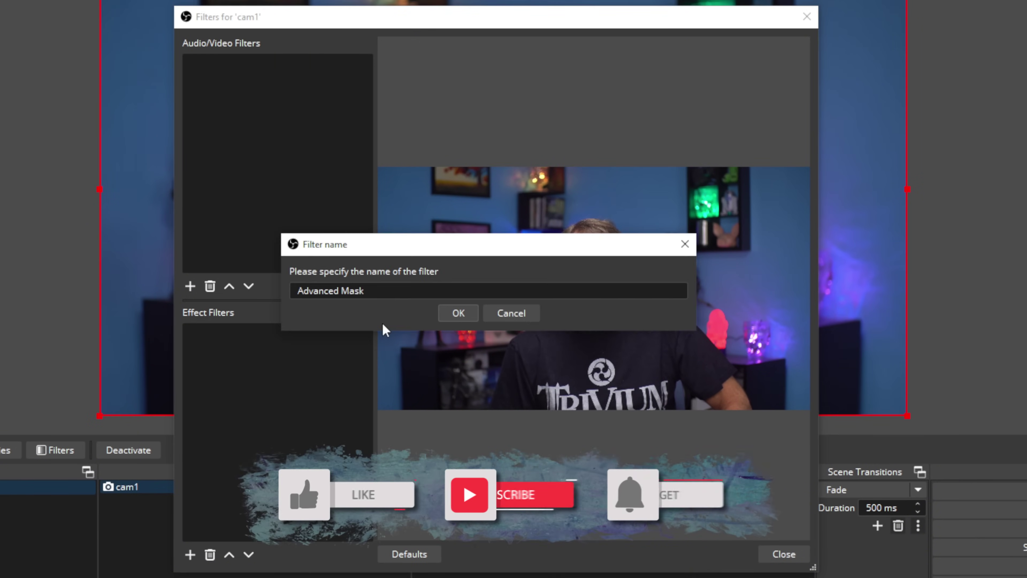
key("Return")
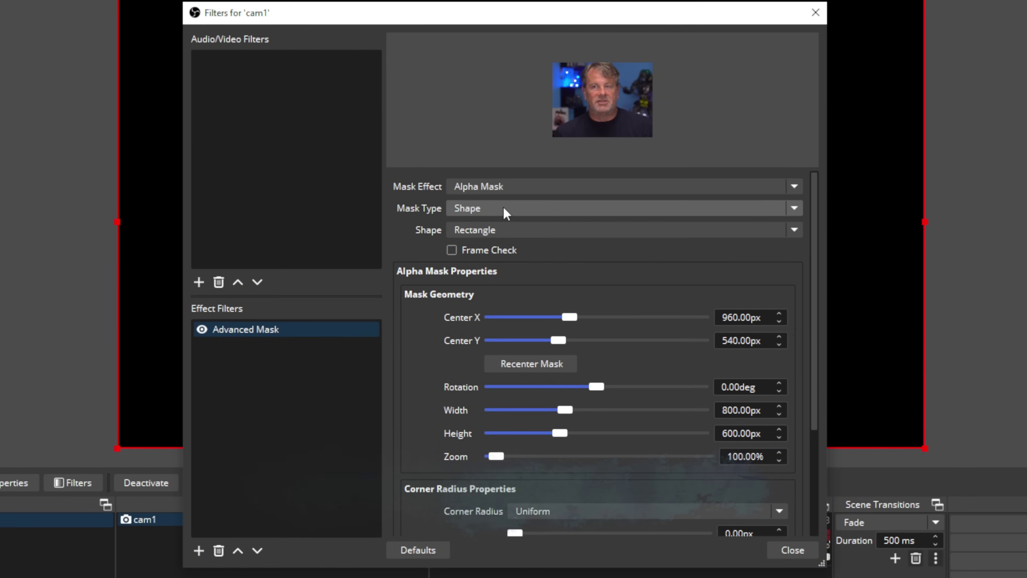
left_click(686, 230)
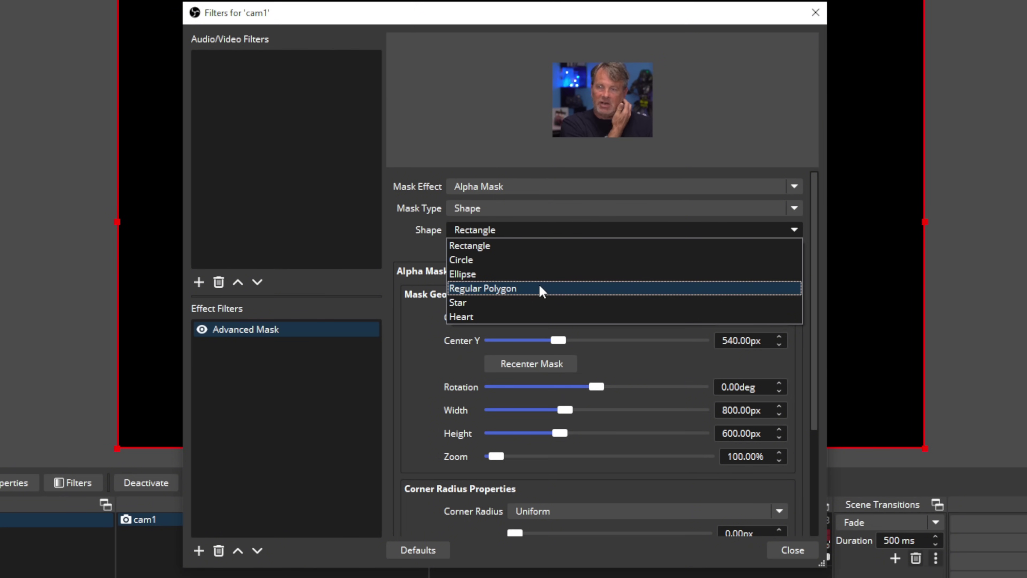
left_click(521, 299)
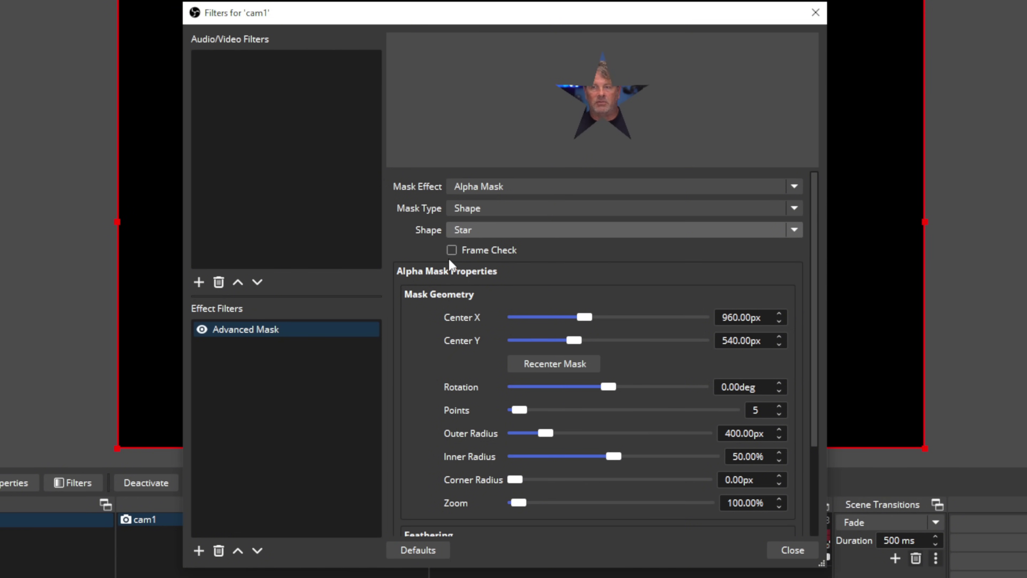
Toggle Frame Check, enlarge the preview, shift Center X, then recenter the star mask
left_click(452, 250)
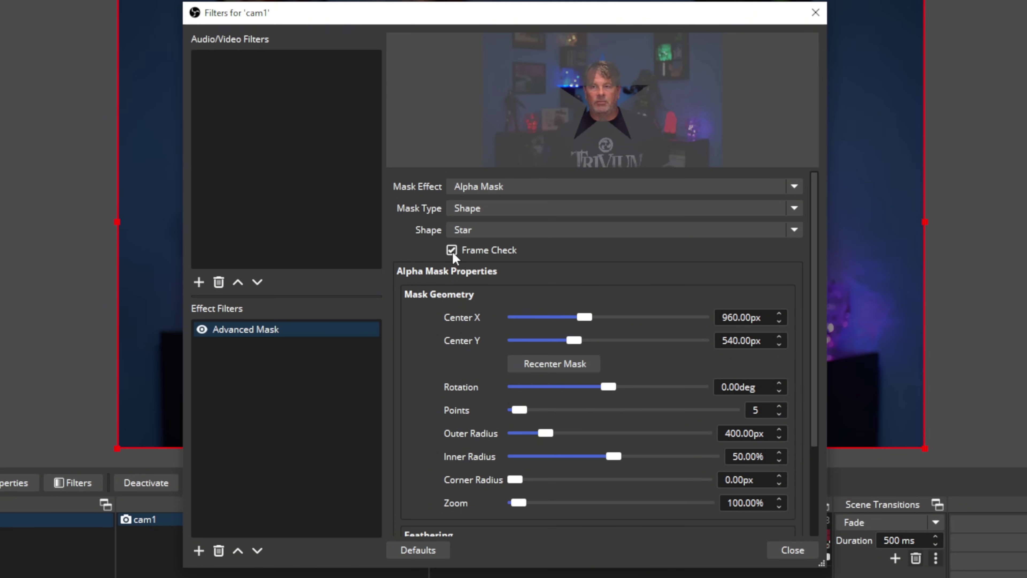
left_click(452, 250)
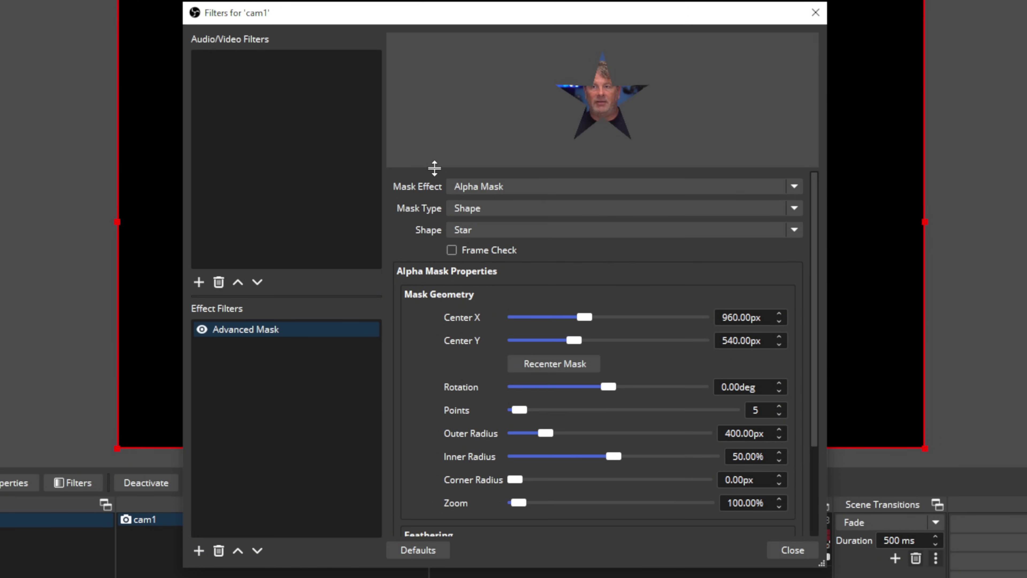
left_click_drag(434, 167, 435, 353)
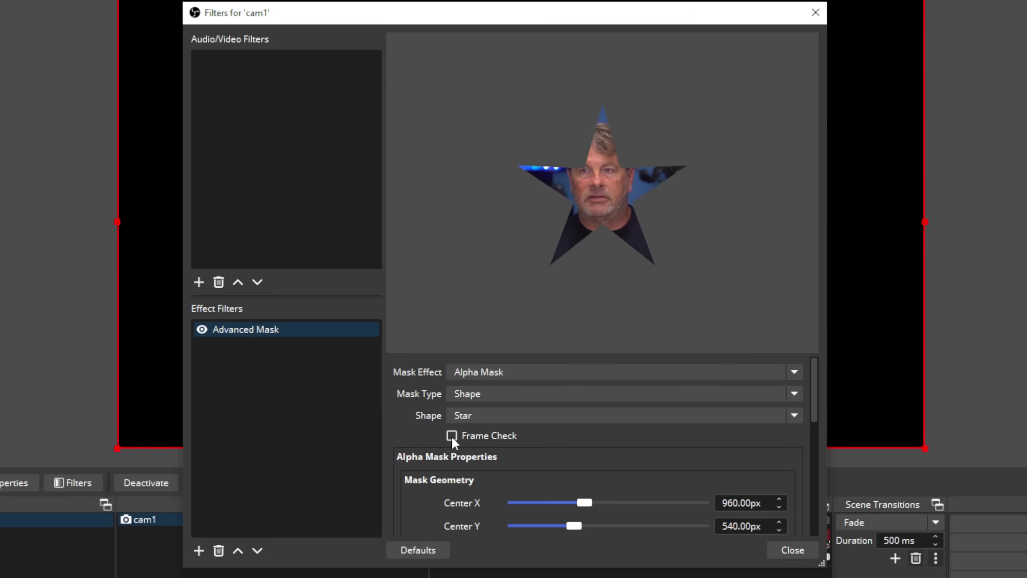
left_click(452, 436)
left_click(452, 436)
scroll(425, 408, "down", 2)
scroll(426, 407, "up", 1)
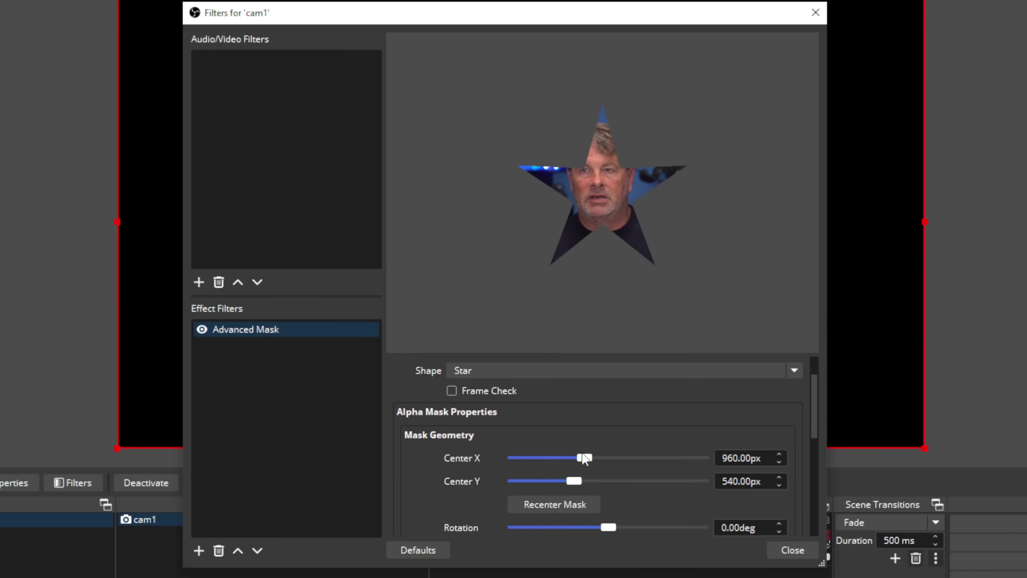
left_click_drag(582, 456, 569, 482)
left_click(556, 504)
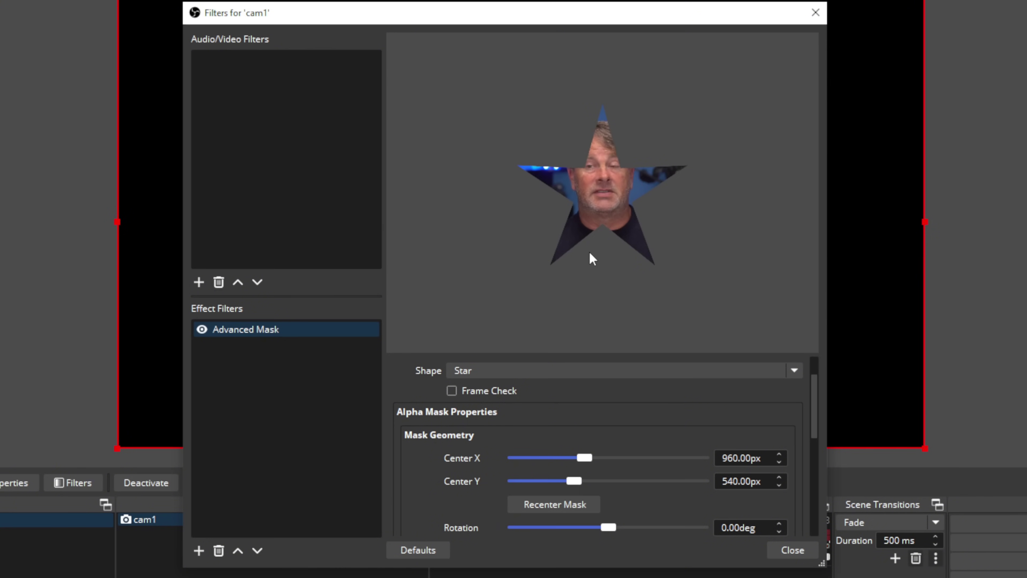
Rotate the star mask to 1°
scroll(542, 385, "down", 2)
left_click_drag(605, 439, 609, 439)
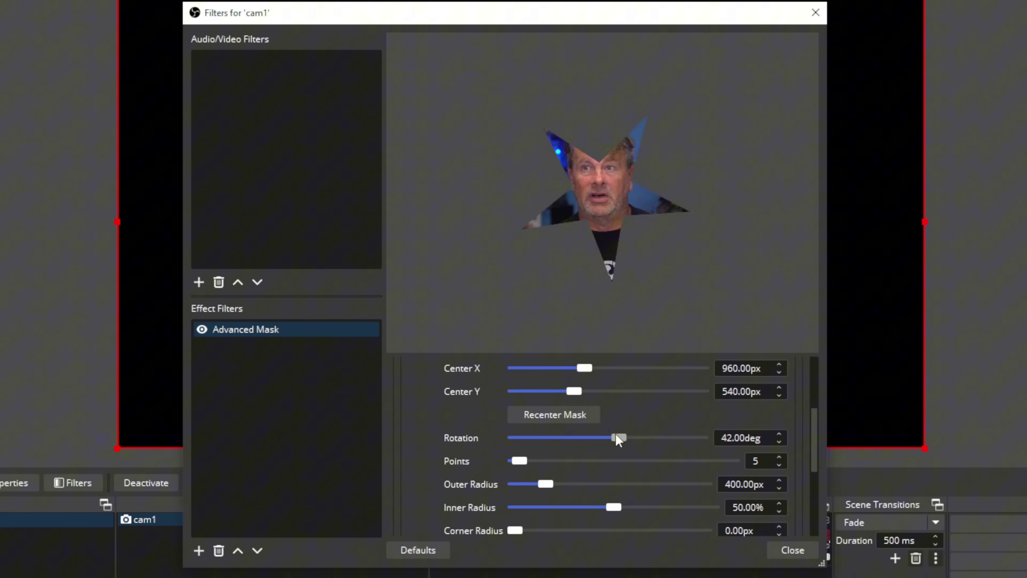
mouse_move(615, 435)
left_mouse_down()
mouse_move(539, 432)
mouse_move(608, 443)
left_mouse_up()
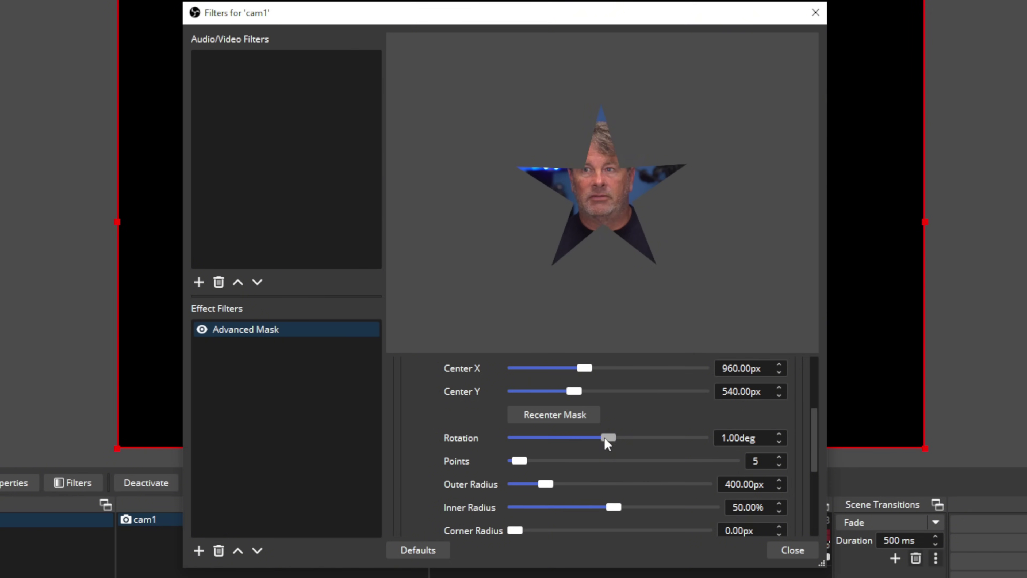
scroll(579, 443, "down", 1)
scroll(579, 443, "up", 1)
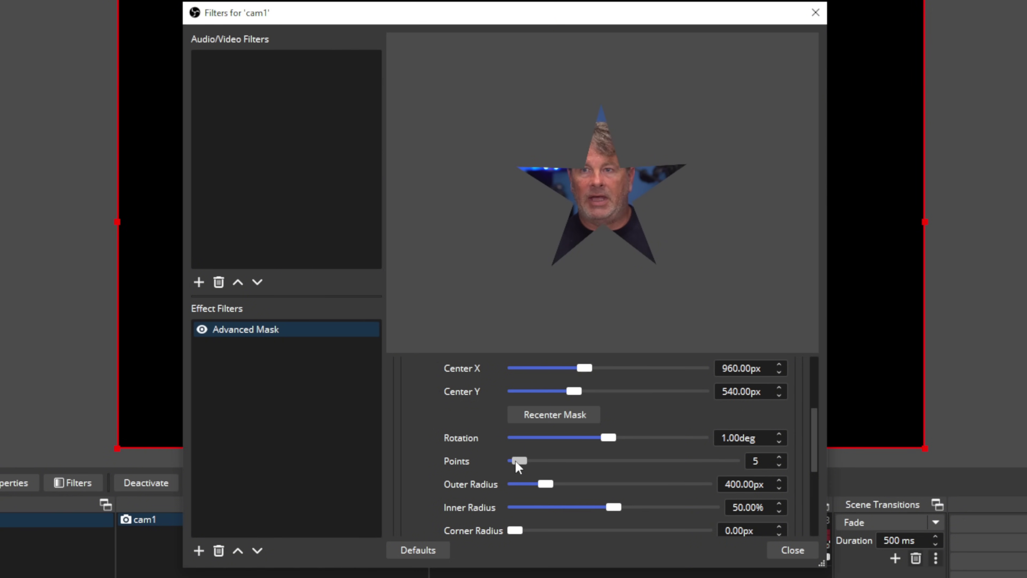
Give the star 12 points, a 522px outer radius and 75% inner radius
left_click_drag(516, 461, 534, 462)
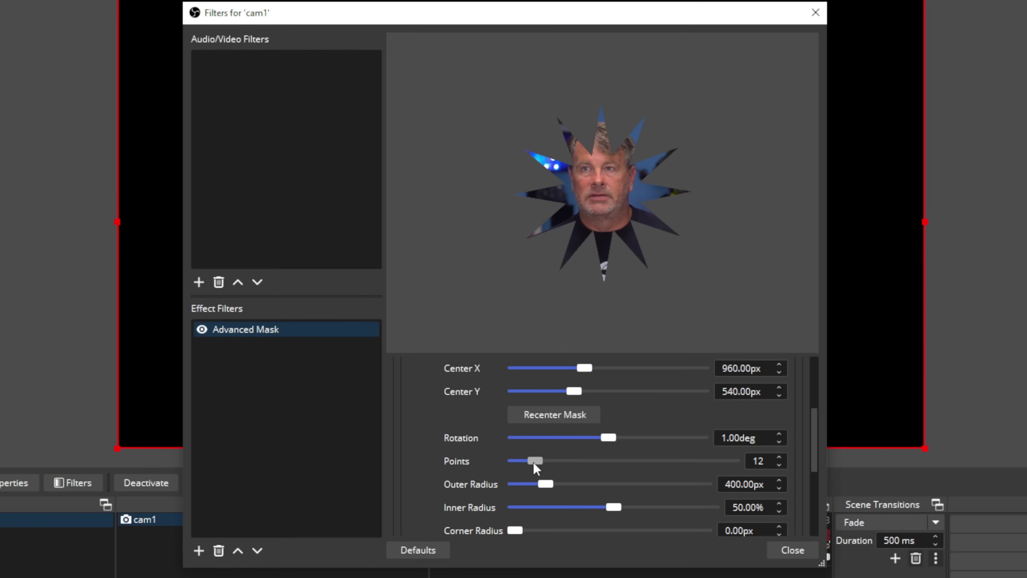
scroll(418, 470, "down", 2)
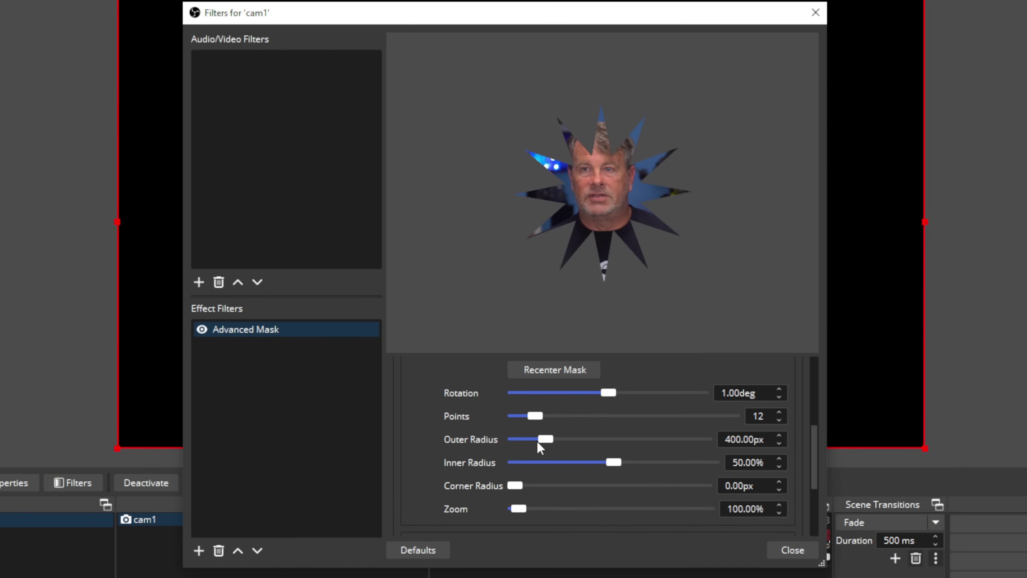
left_click_drag(539, 442, 567, 453)
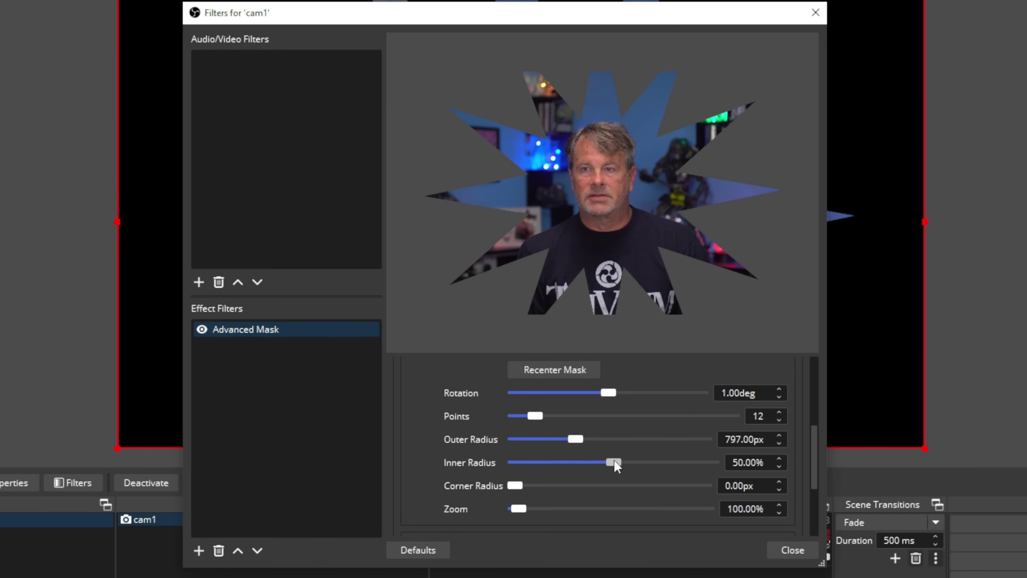
left_click_drag(614, 462, 664, 465)
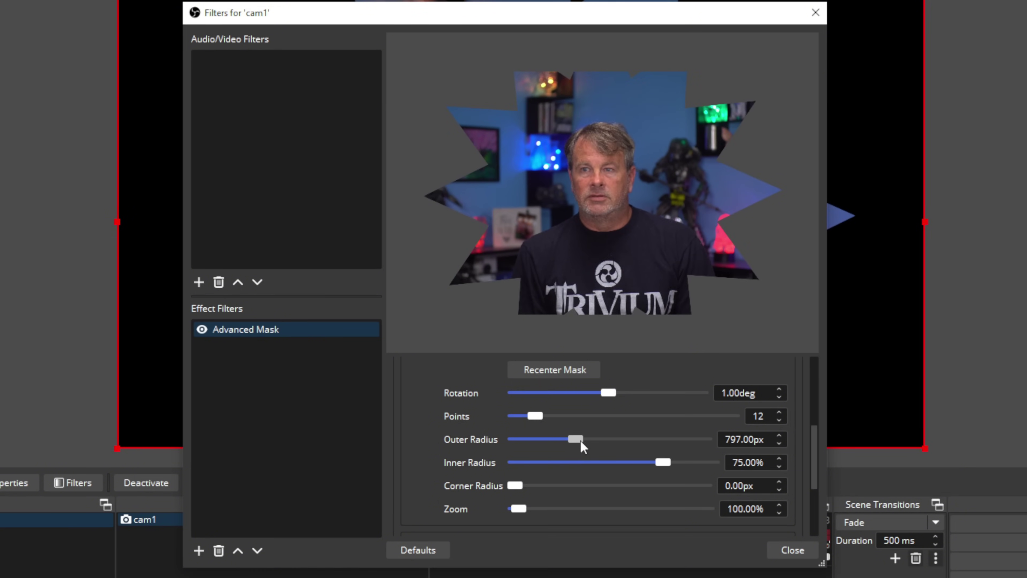
left_click_drag(581, 442, 556, 440)
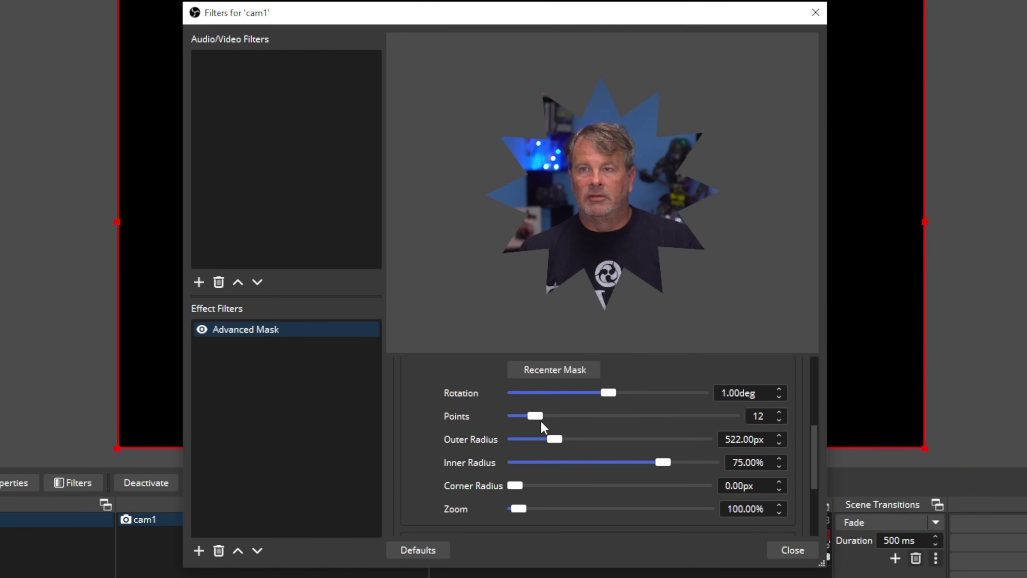
left_click_drag(536, 417, 535, 415)
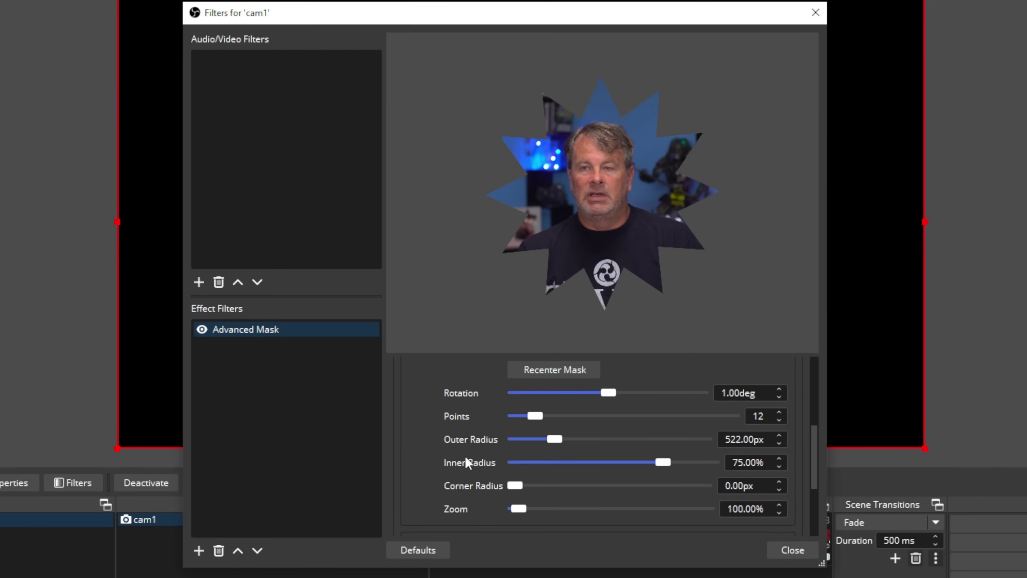
scroll(455, 467, "down", 1)
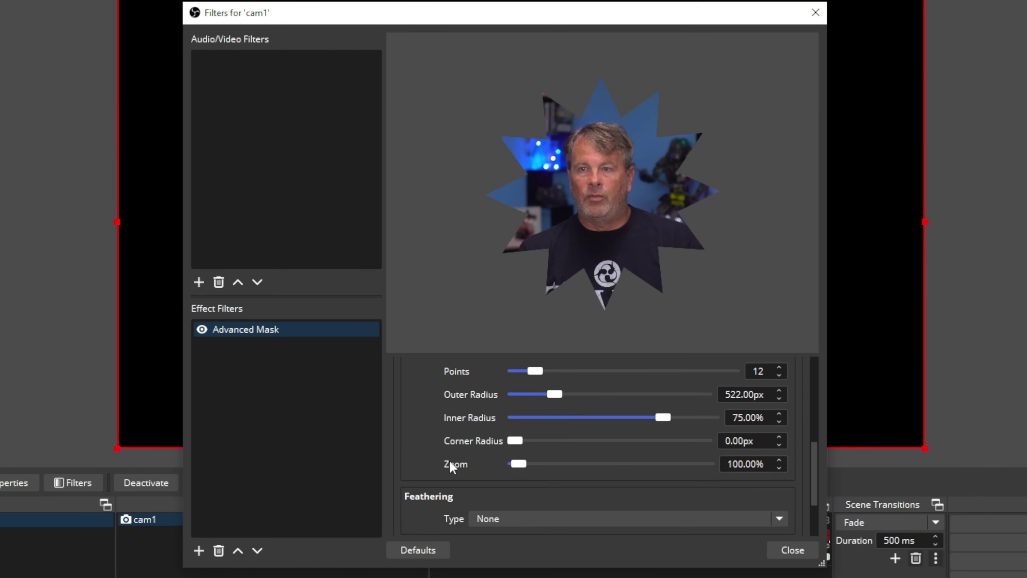
left_click_drag(513, 443, 489, 440)
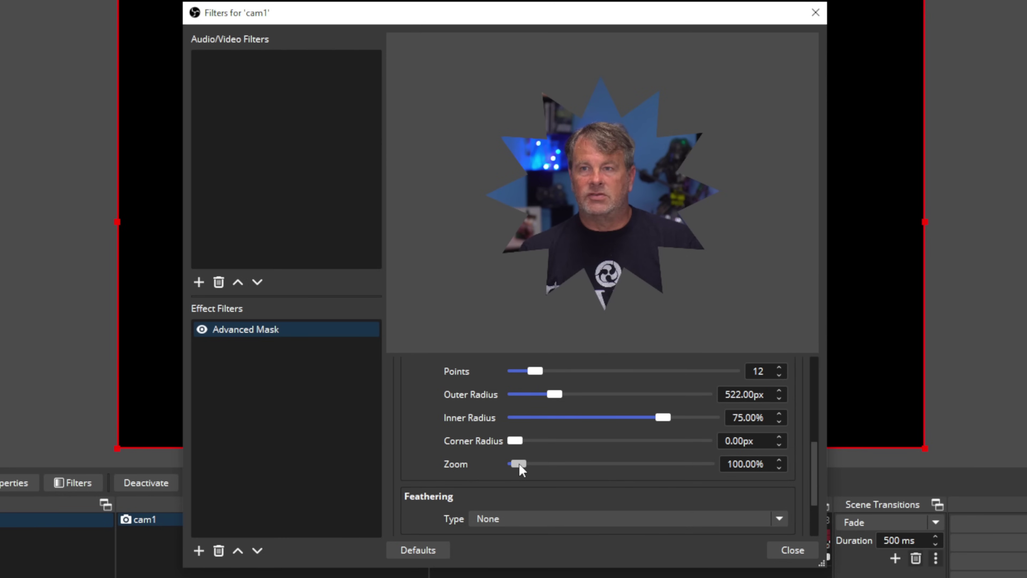
left_click_drag(520, 465, 517, 460)
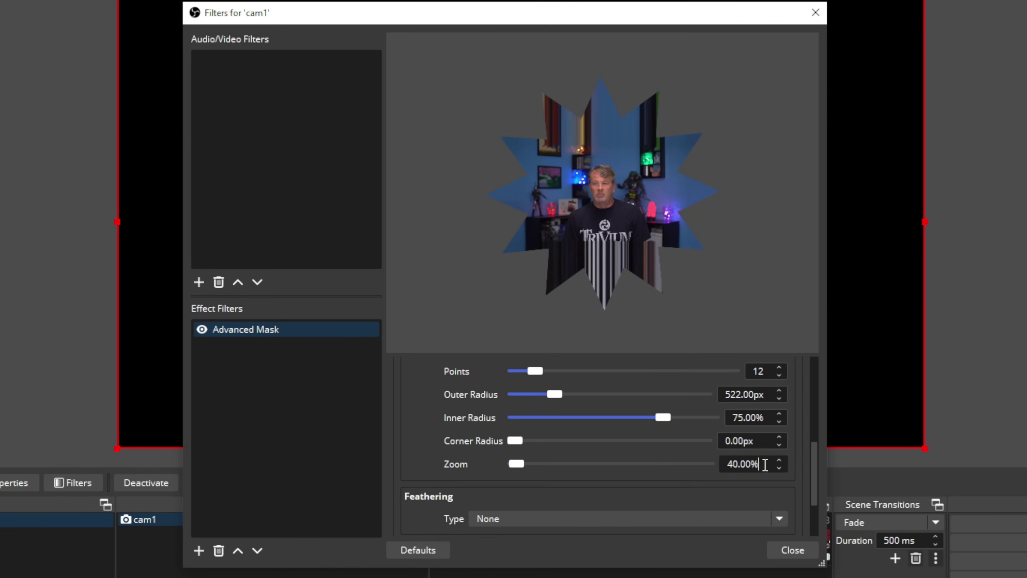
double_click(757, 464)
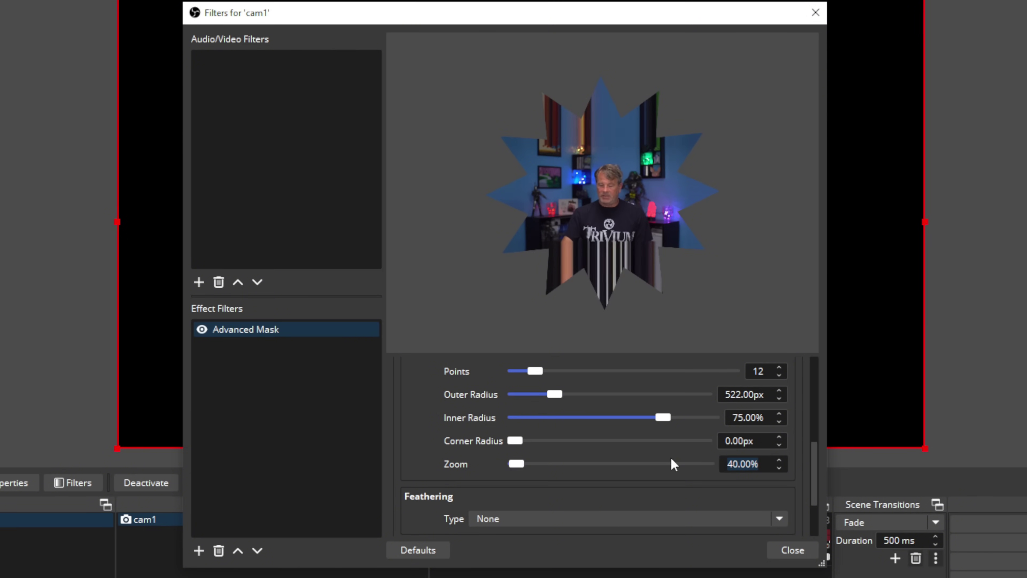
type("100")
key("Return")
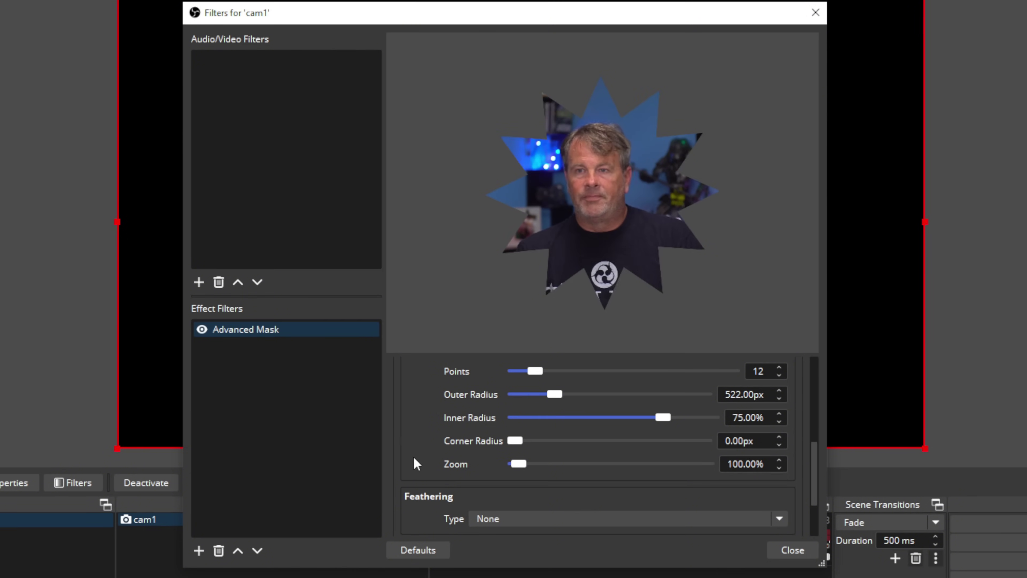
scroll(412, 460, "down", 1)
left_click(553, 478)
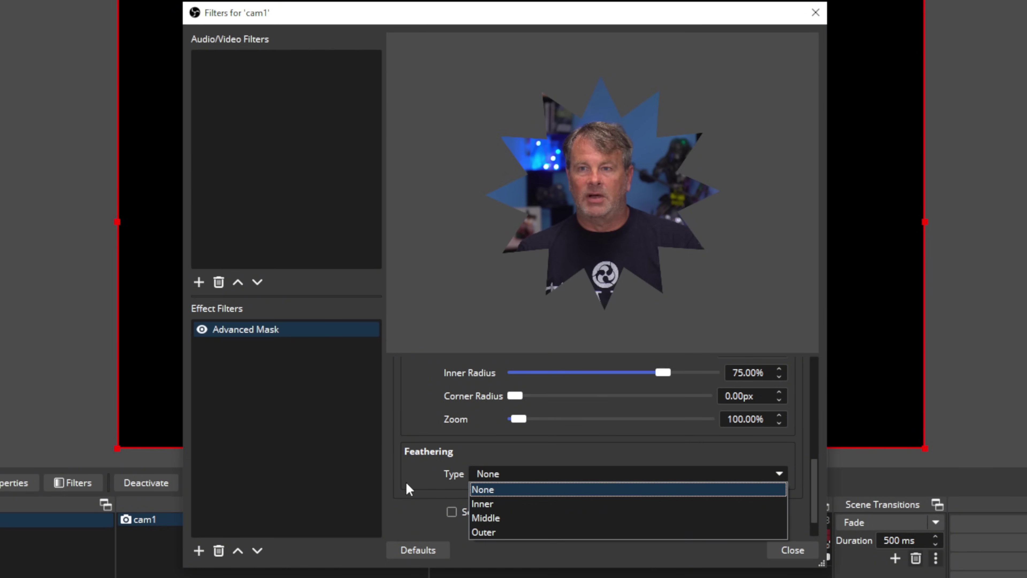
scroll(484, 511, "up", 2)
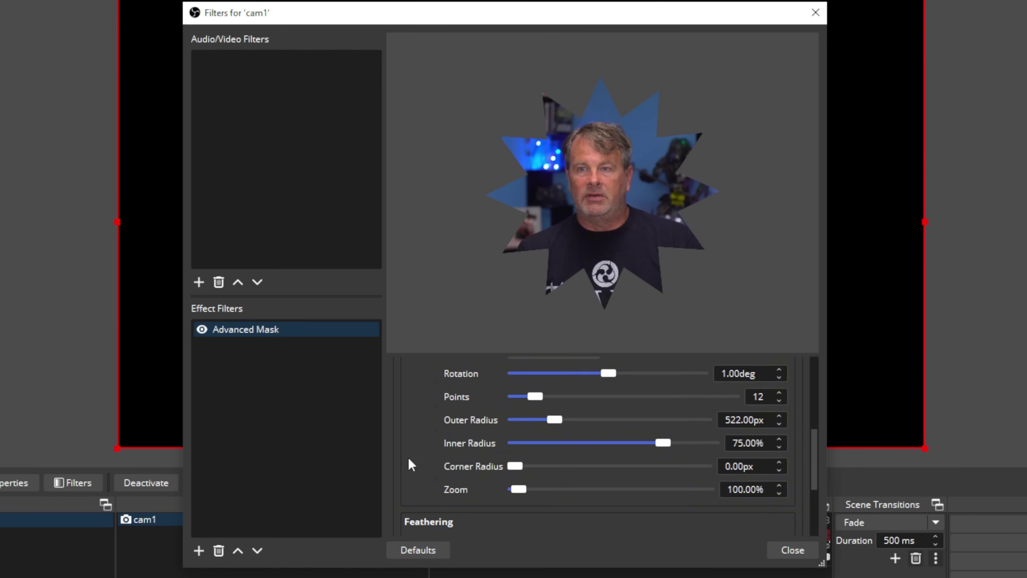
scroll(409, 457, "down", 3)
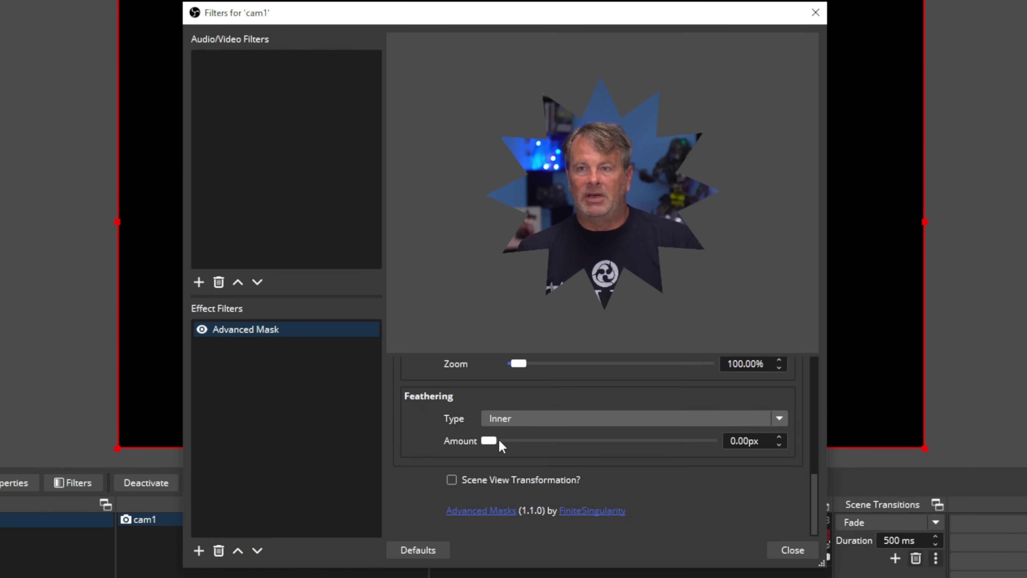
left_click_drag(493, 442, 439, 444)
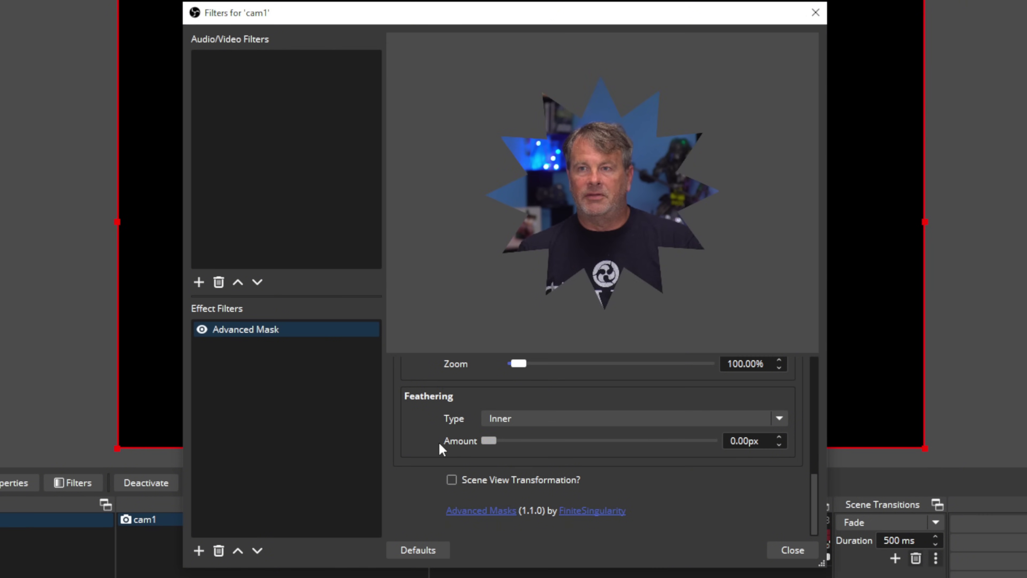
left_click(524, 422)
left_click(526, 466)
scroll(531, 479, "up", 3)
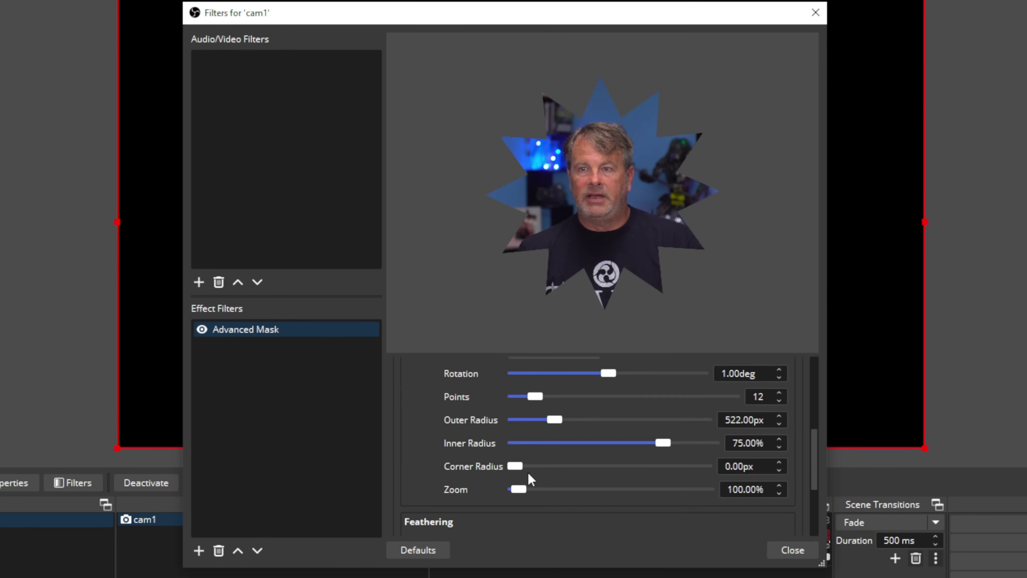
scroll(436, 478, "down", 4)
scroll(442, 467, "up", 1)
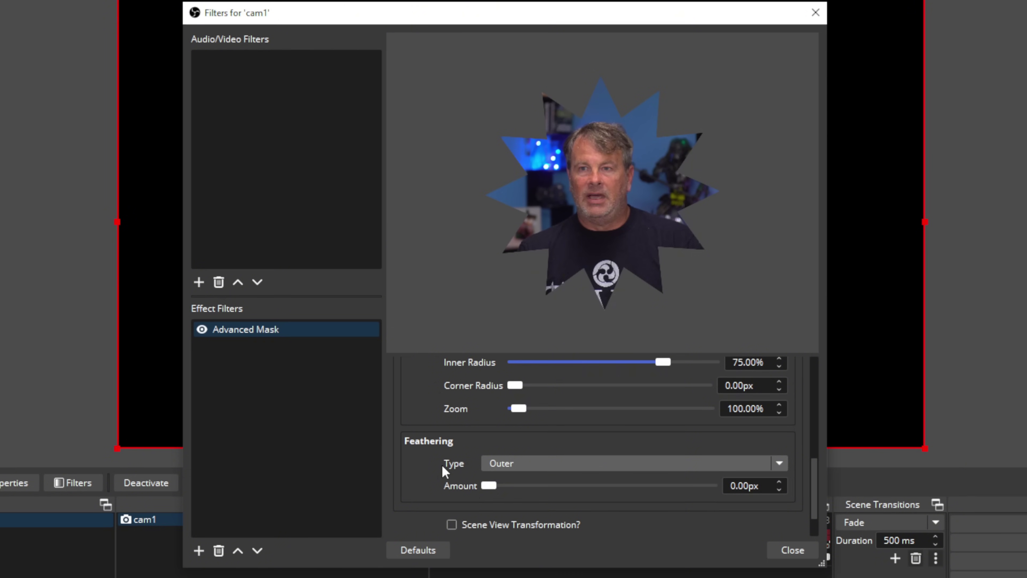
left_click_drag(489, 490, 442, 487)
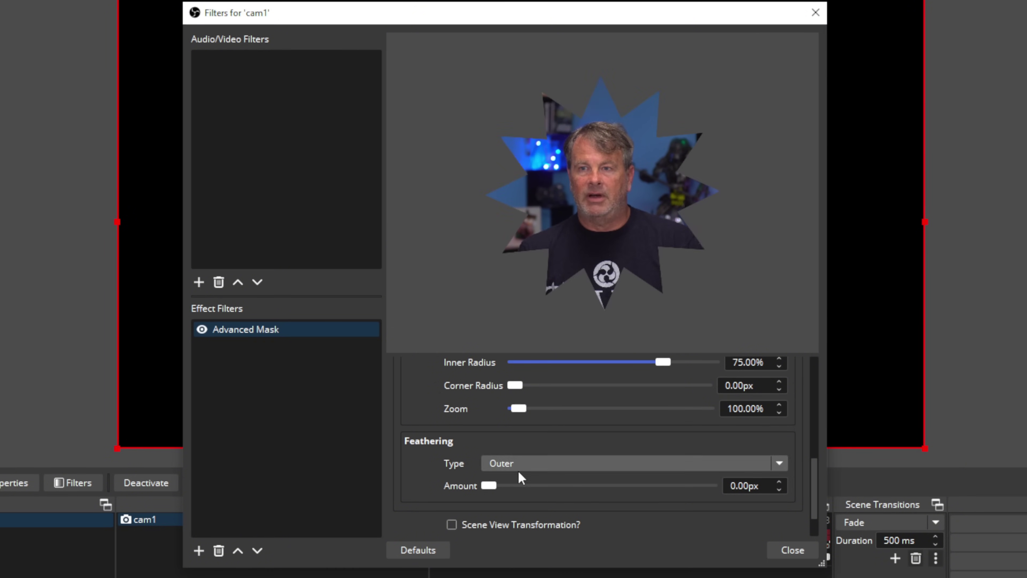
left_click(524, 464)
left_click(518, 479)
scroll(405, 456, "up", 3)
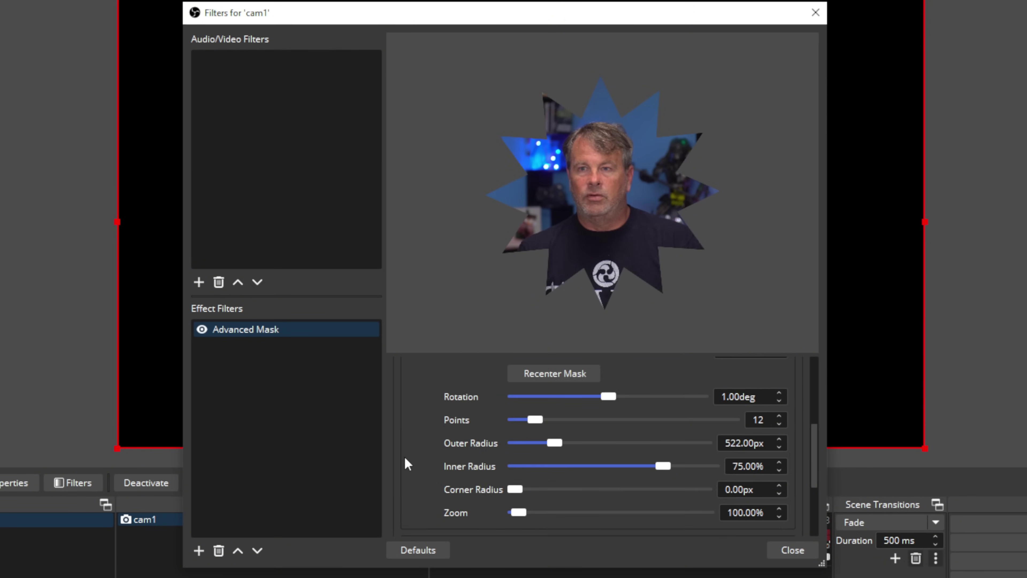
scroll(412, 447, "down", 3)
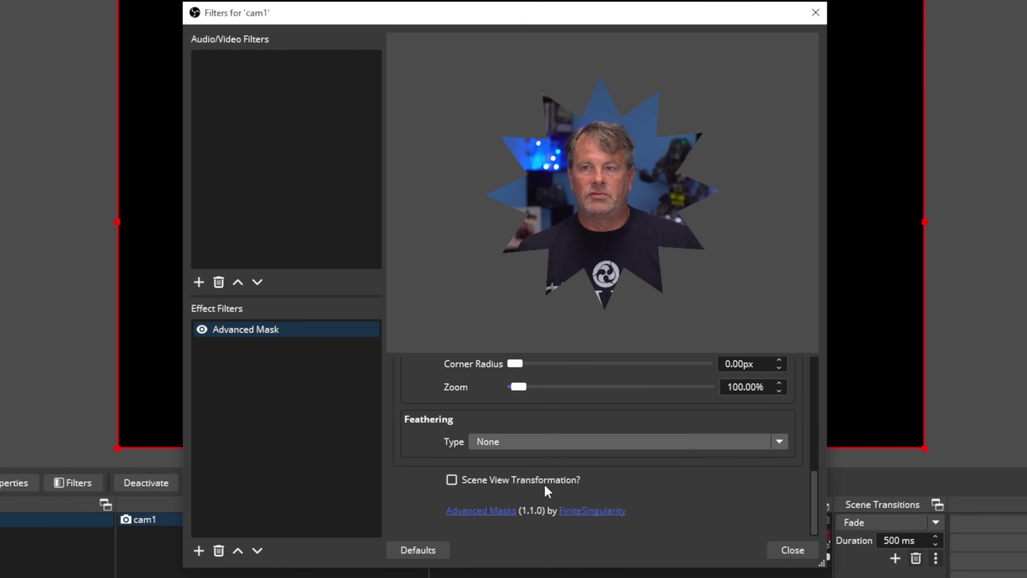
Enable Scene View Transformation with Position X 374px, Position Y 326px, Scale 60.30%
left_click(451, 481)
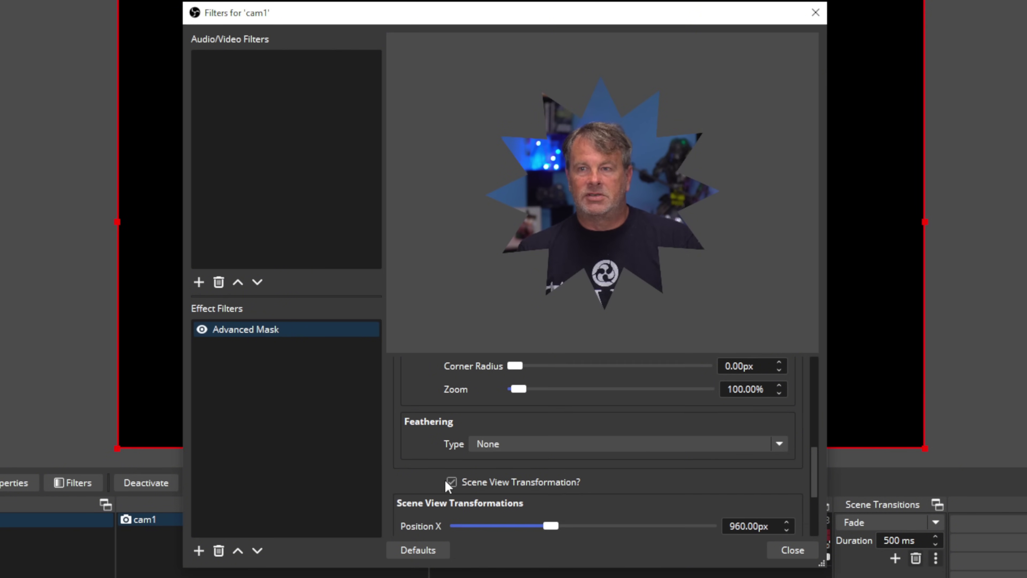
scroll(422, 463, "down", 2)
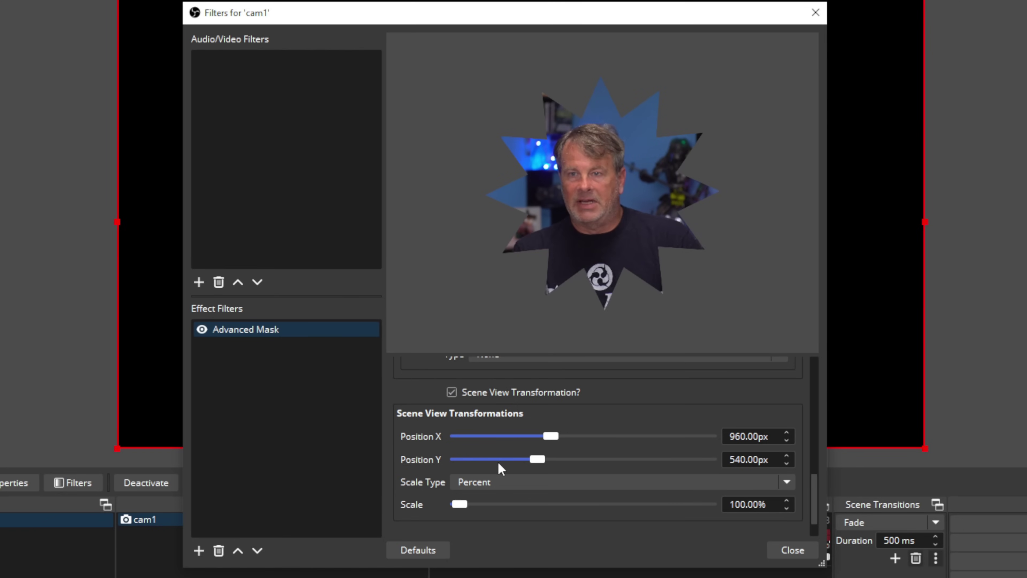
mouse_move(547, 438)
left_mouse_down()
mouse_move(521, 442)
mouse_move(537, 449)
left_mouse_up()
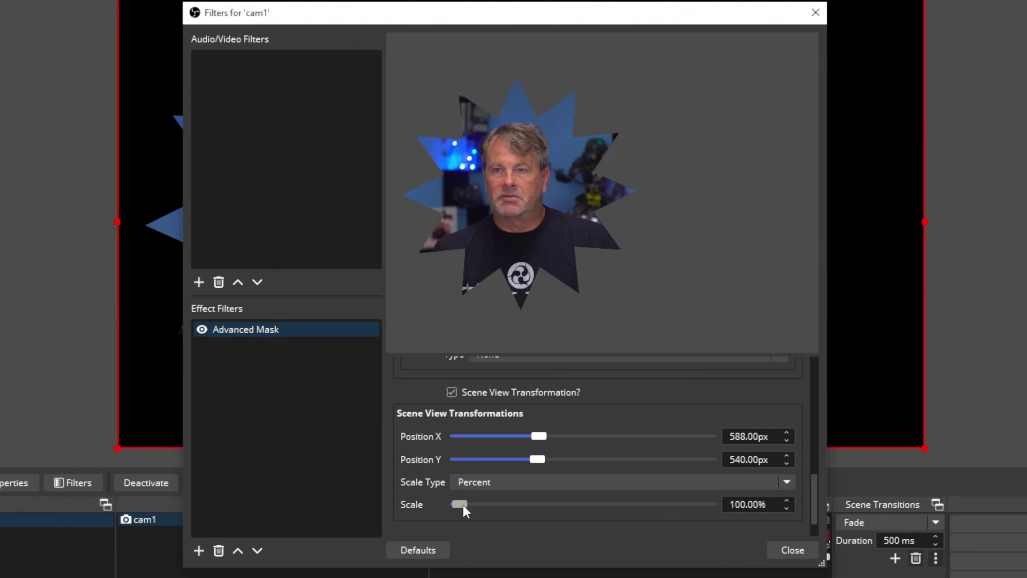
left_click_drag(463, 505, 464, 505)
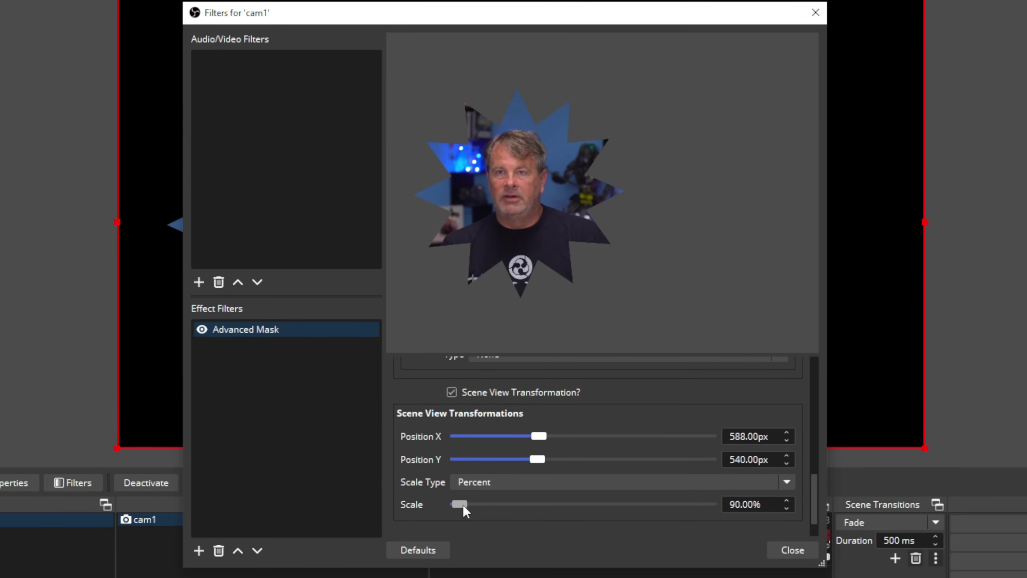
left_click_drag(551, 19, 876, 25)
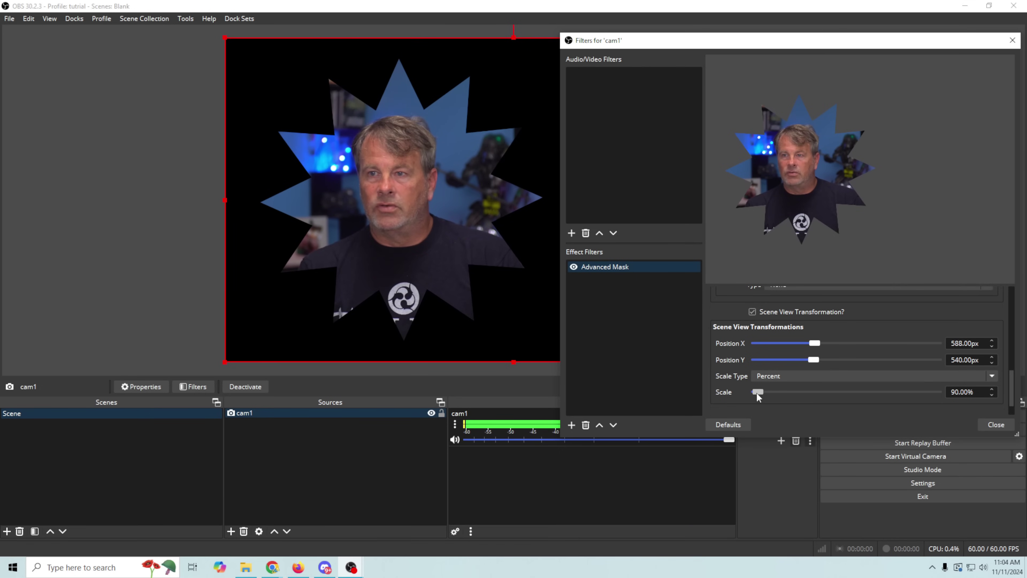
left_click_drag(756, 392, 756, 392)
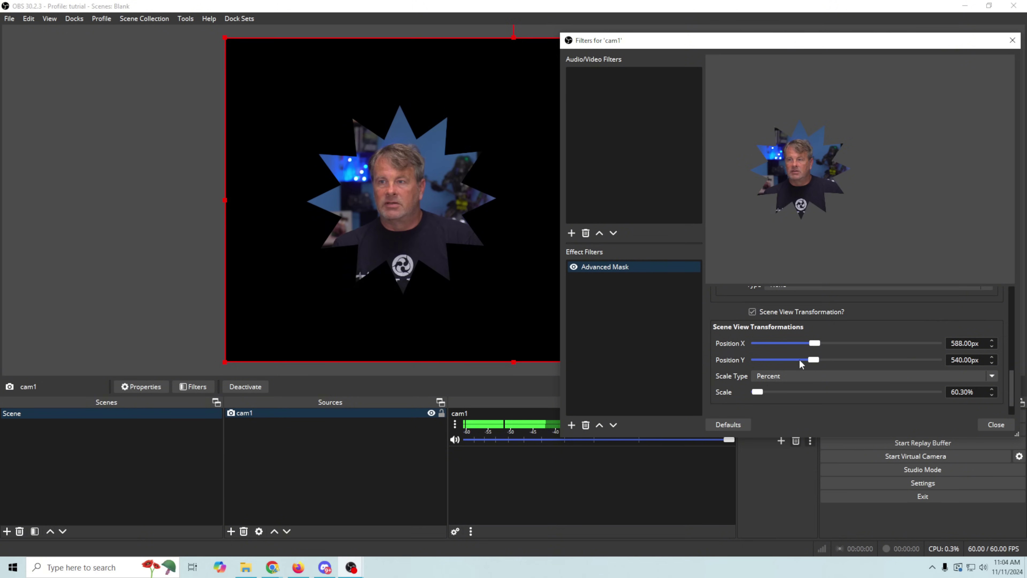
left_click_drag(814, 360, 812, 345)
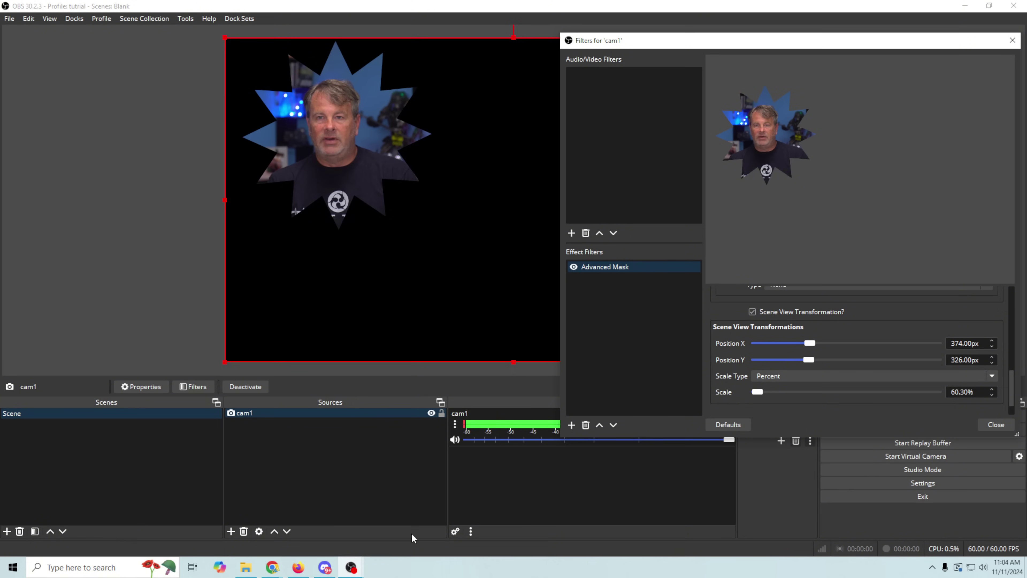
Disable Scene View Transformation and lower the star's outer radius to 463px
scroll(751, 343, "up", 1)
left_click(751, 343)
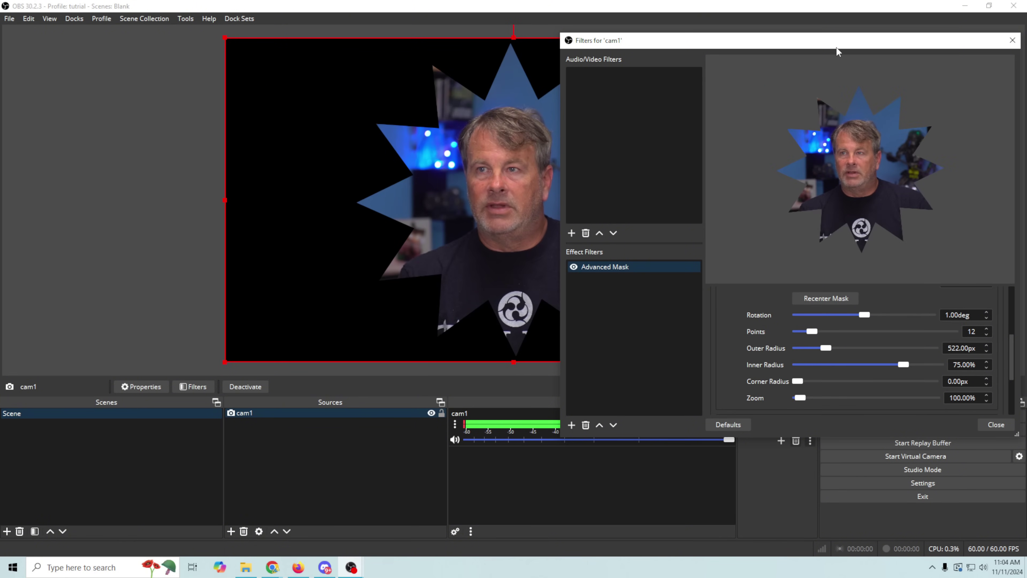
mouse_move(836, 46)
left_mouse_down()
mouse_move(803, 49)
mouse_move(818, 47)
left_mouse_up()
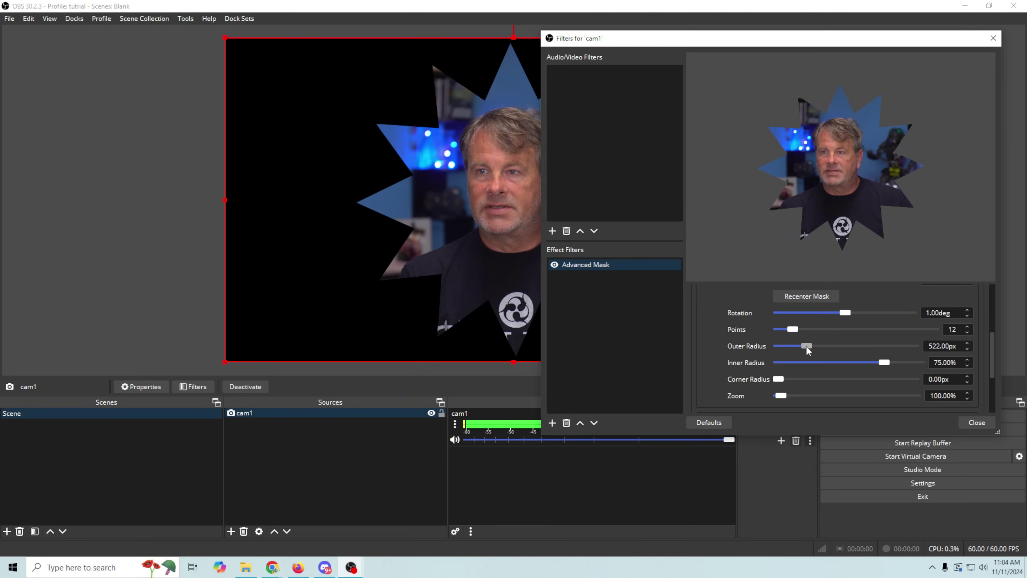
left_click_drag(805, 345, 803, 349)
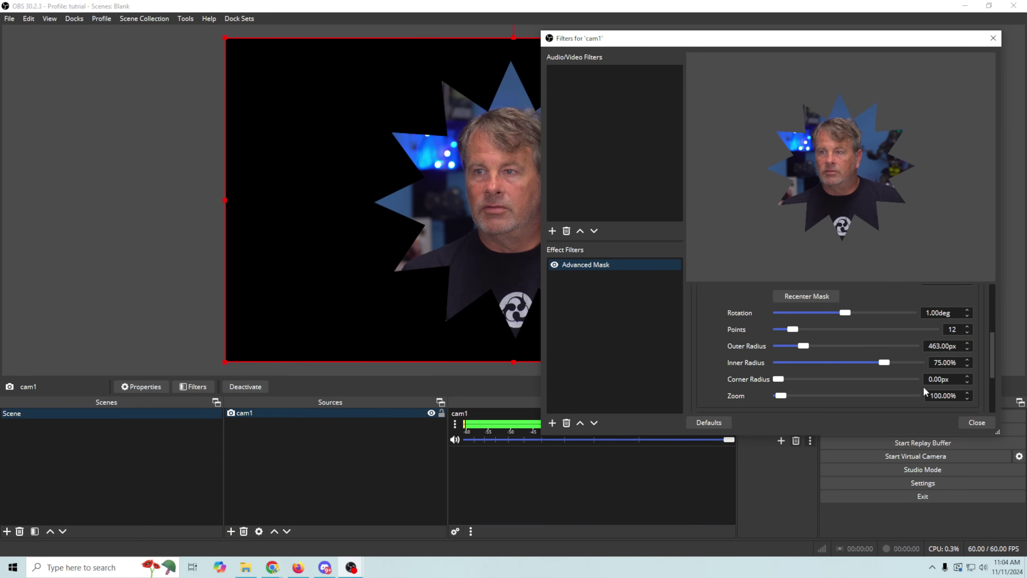
Close cam1's filters and add a Color Source coloured yellow-green #c9d12f
left_click(966, 423)
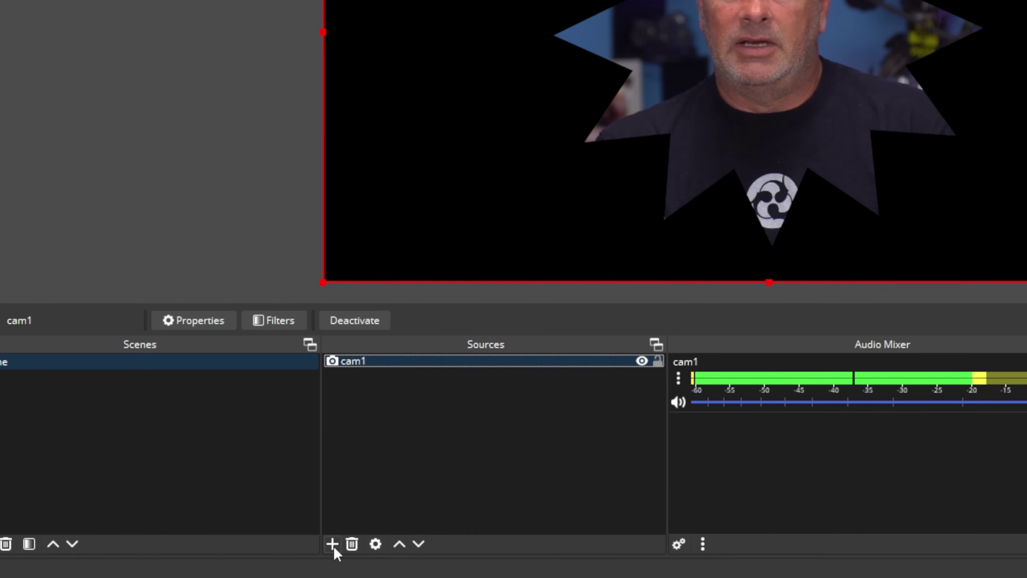
left_click(231, 531)
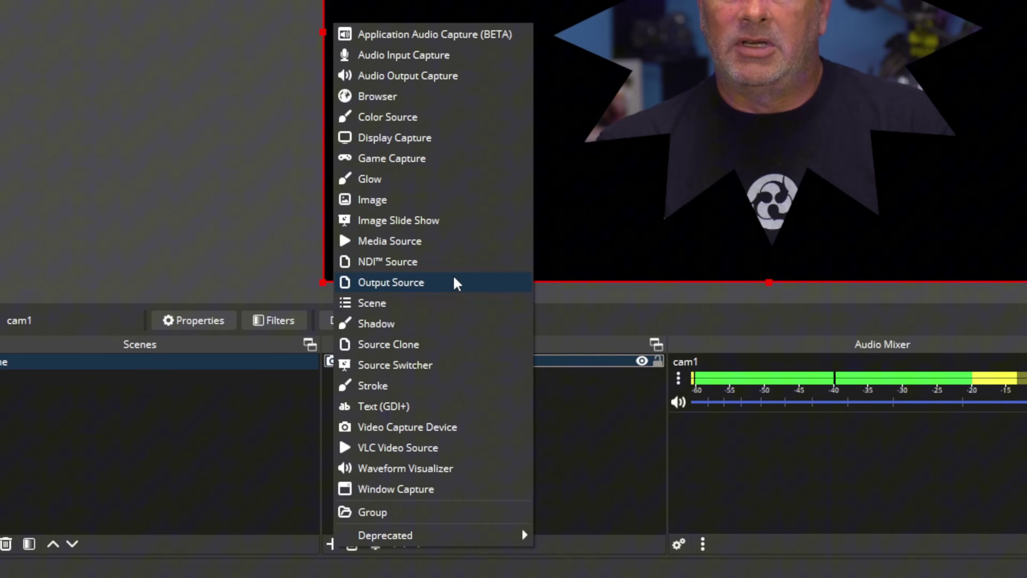
left_click(416, 117)
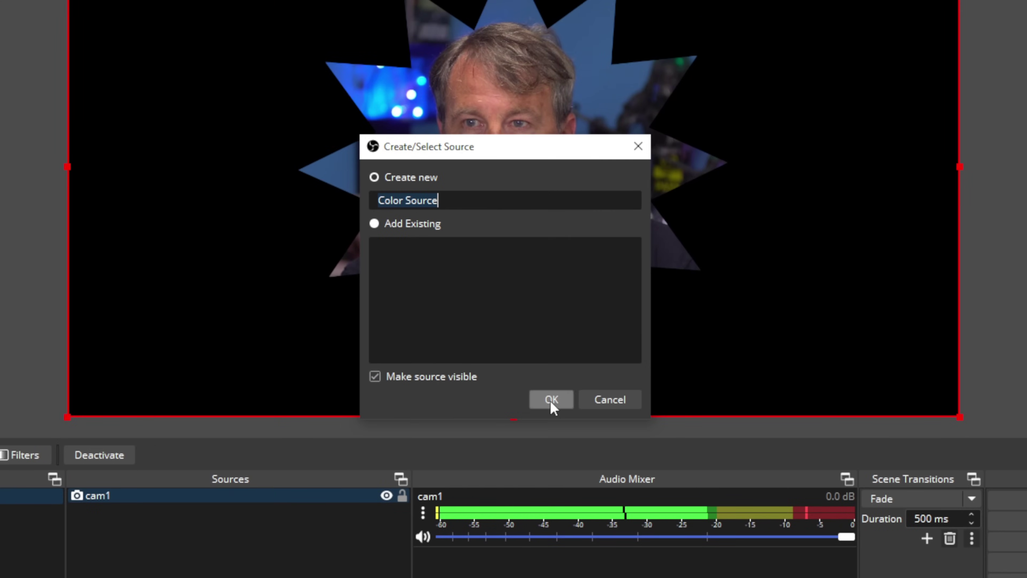
left_click(549, 400)
left_click(671, 303)
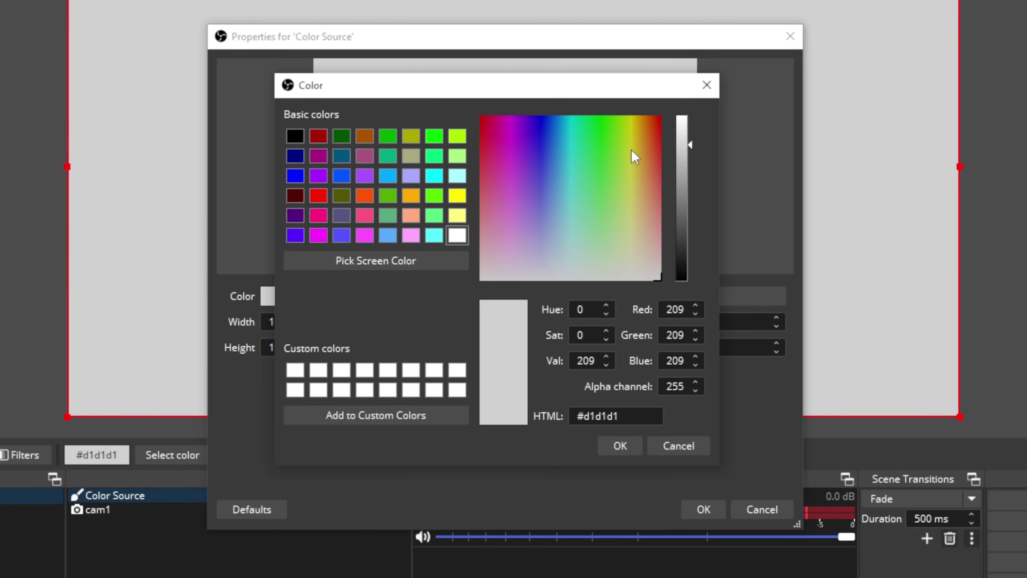
left_click(630, 153)
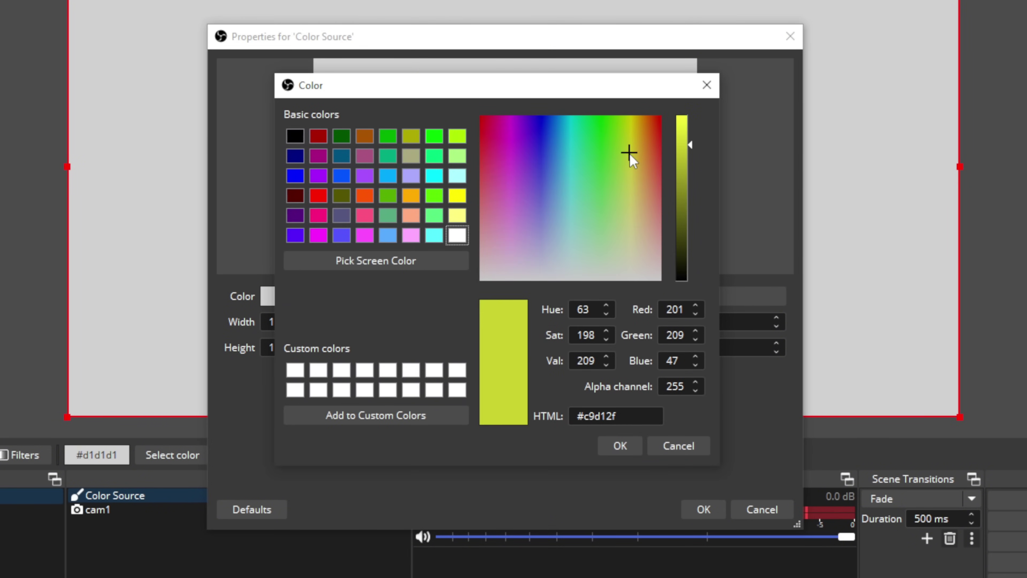
left_click(623, 442)
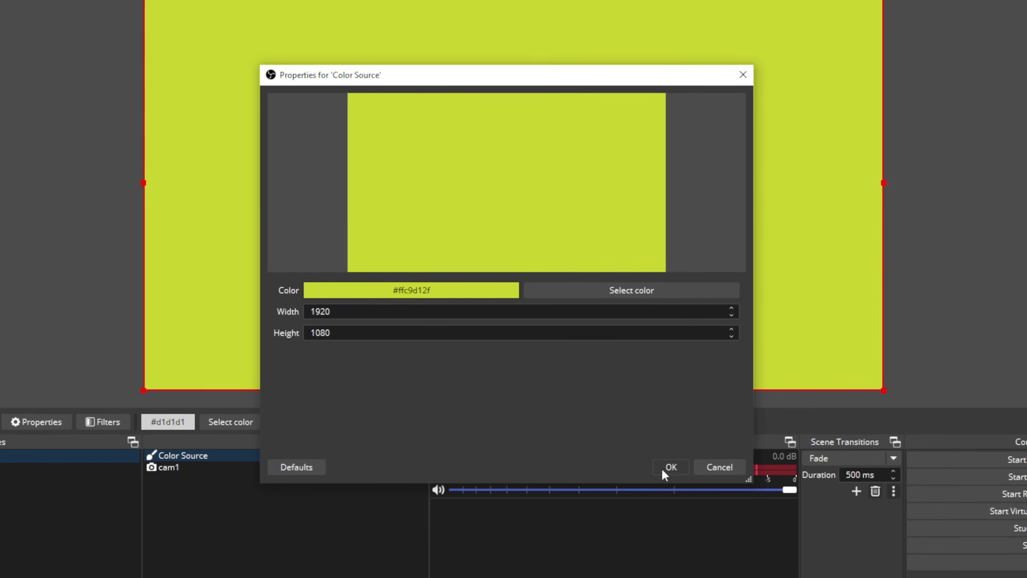
left_click(663, 469)
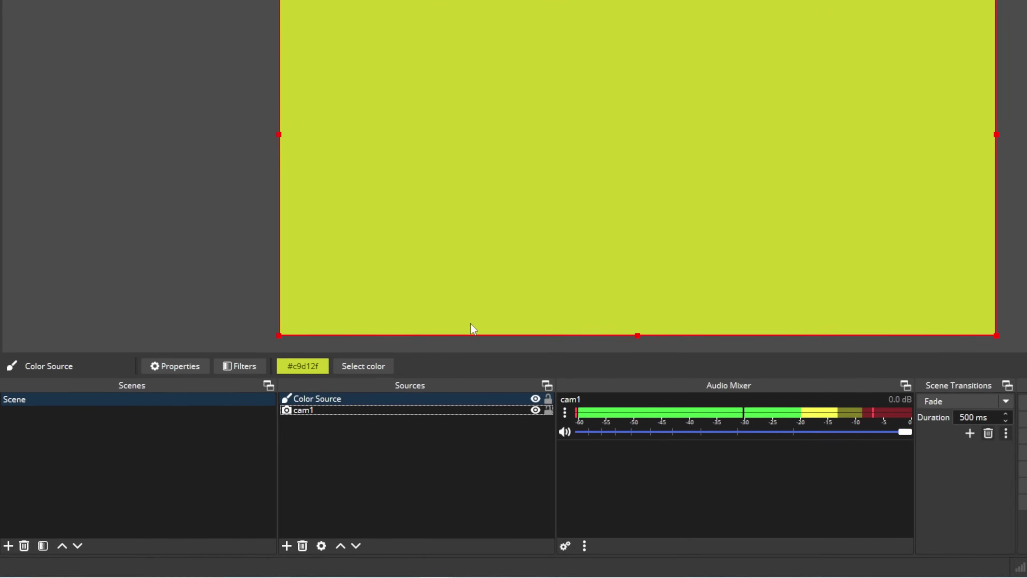
Move the Color Source below cam1 in Sources and bring up its list of filters to add
left_click_drag(407, 399, 405, 435)
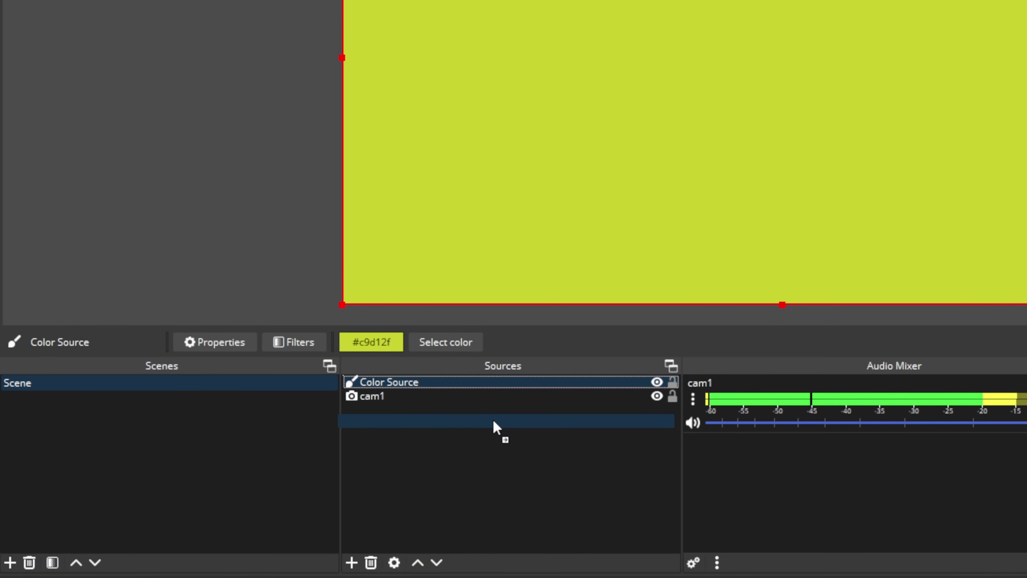
left_click_drag(497, 428, 499, 430)
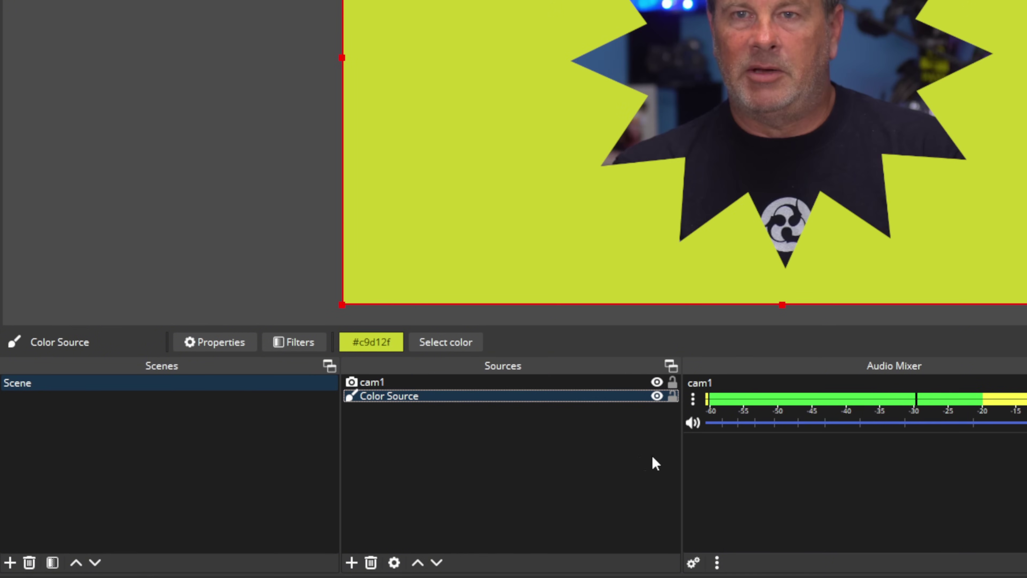
right_click(482, 398)
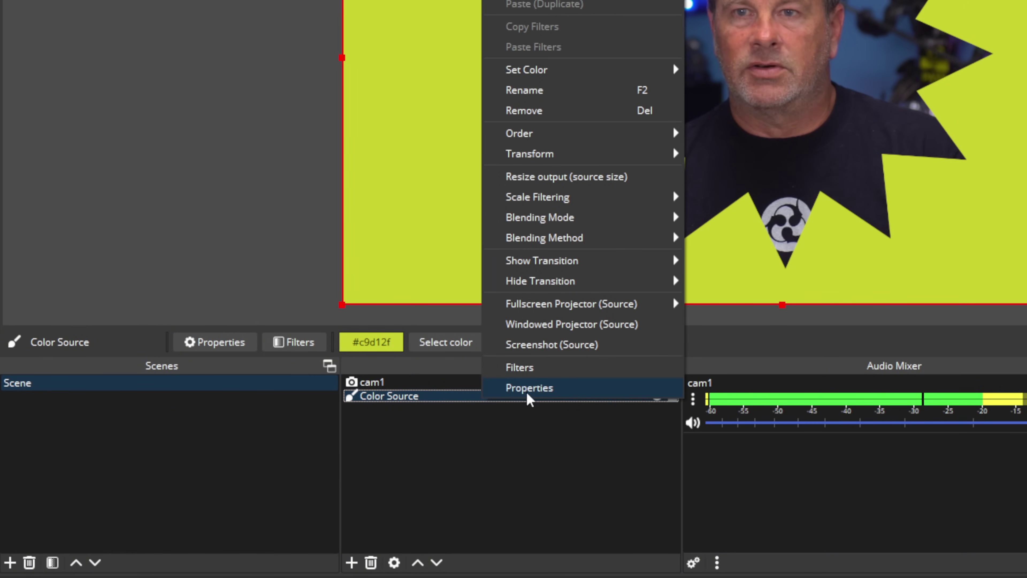
left_click(539, 368)
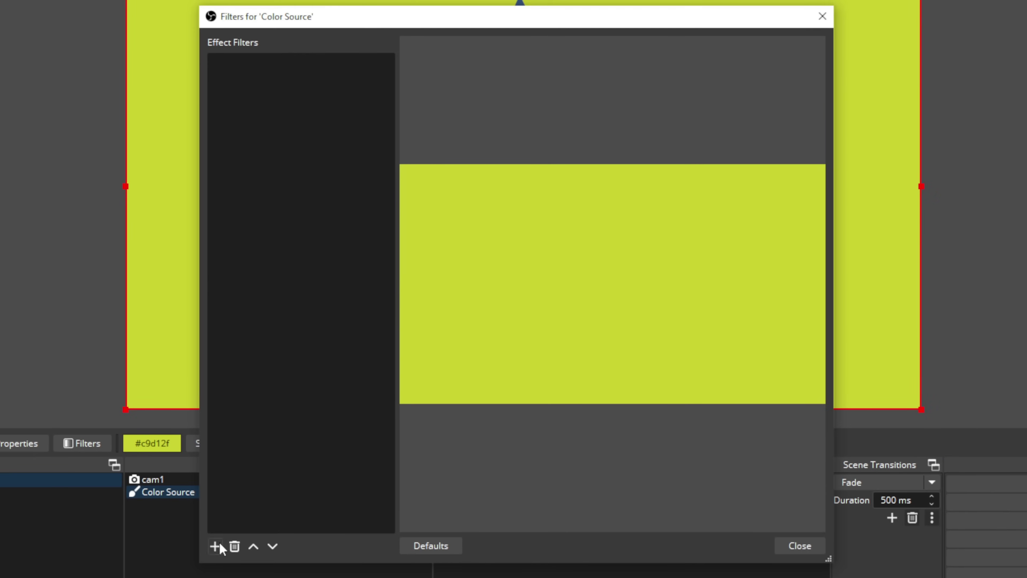
left_click(216, 546)
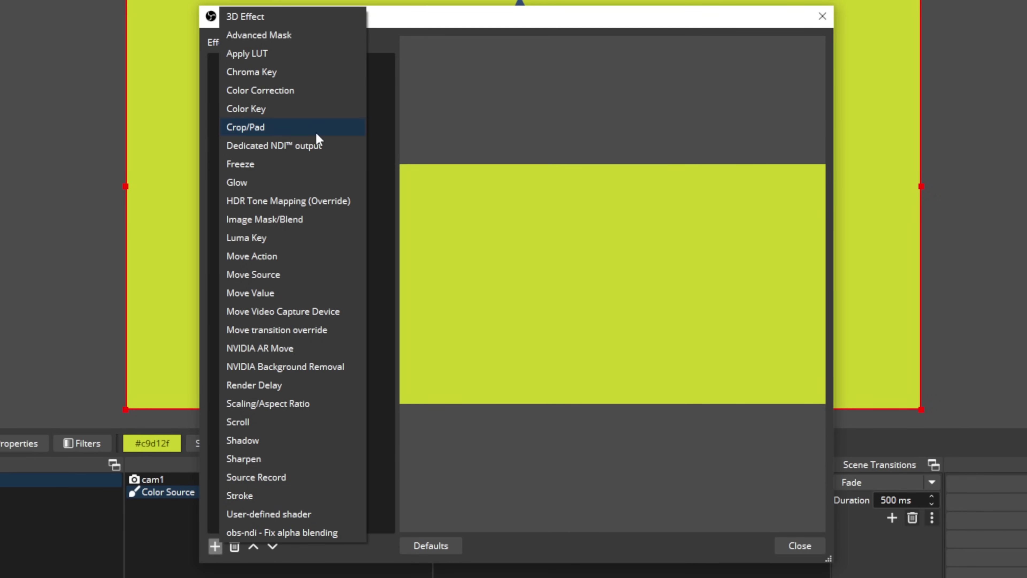
Add an Advanced Mask filter to the Color Source, shaped as a 12-point star
left_click(282, 35)
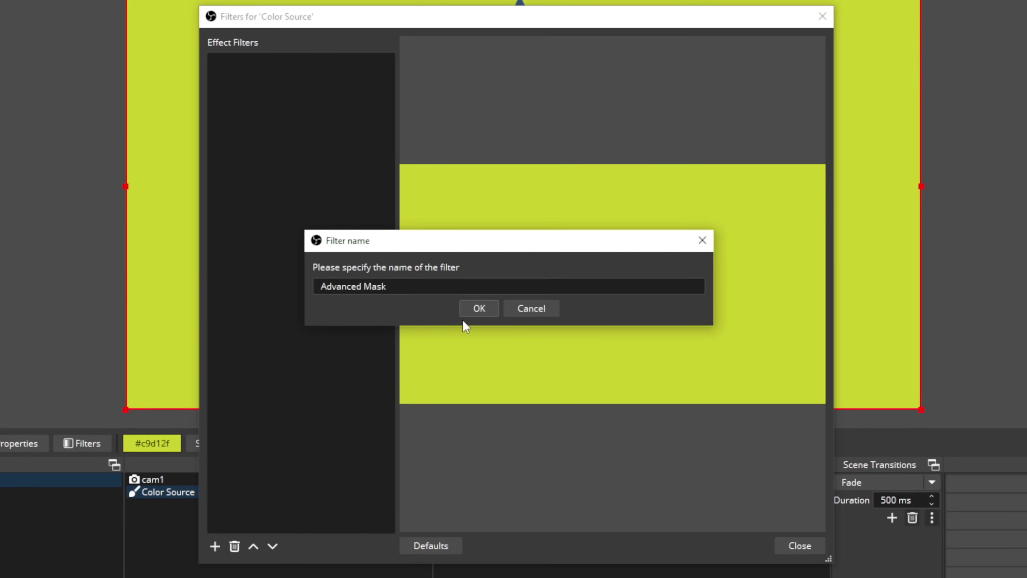
left_click(469, 312)
left_click(567, 231)
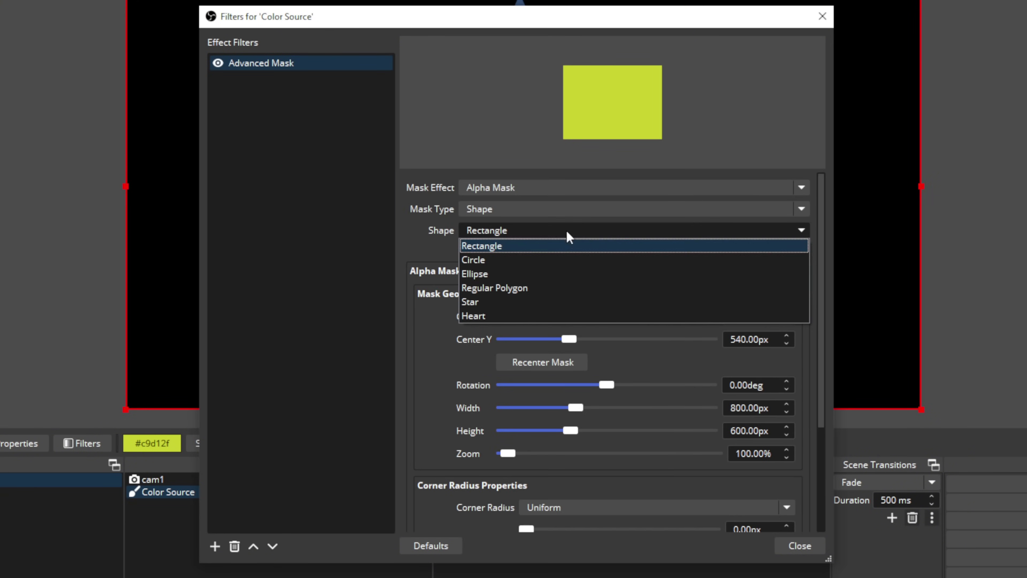
left_click(546, 309)
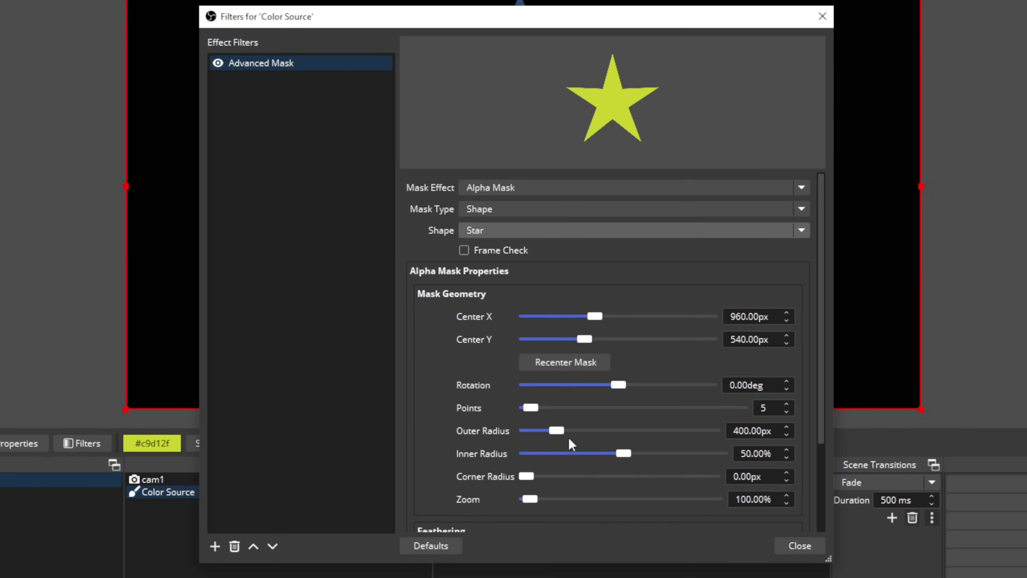
left_click_drag(535, 408, 549, 408)
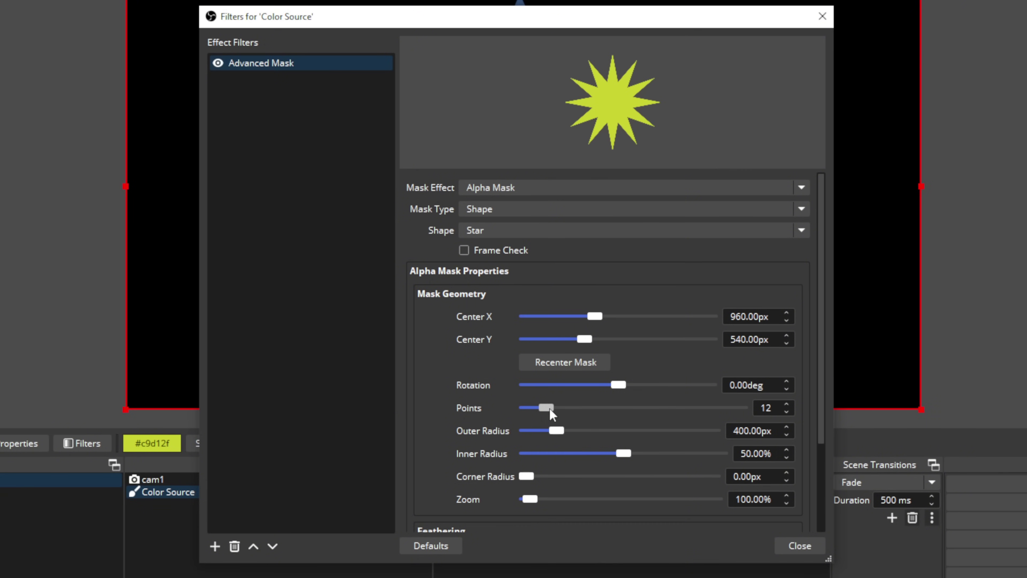
Set the star mask's outer radius to 512px and inner radius to 73.90% for a thick outline
left_click_drag(630, 25, 202, 52)
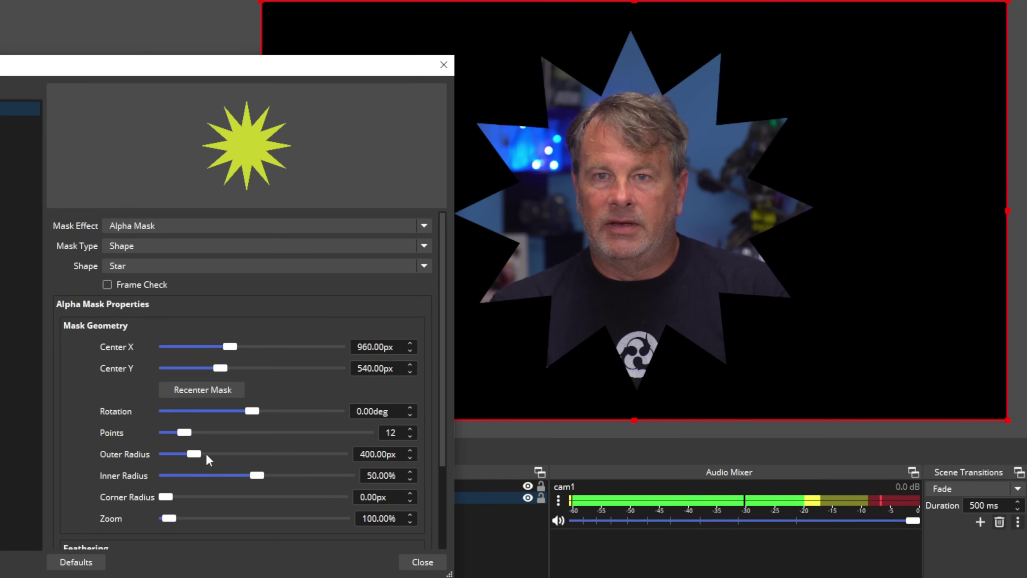
left_click_drag(198, 453, 206, 454)
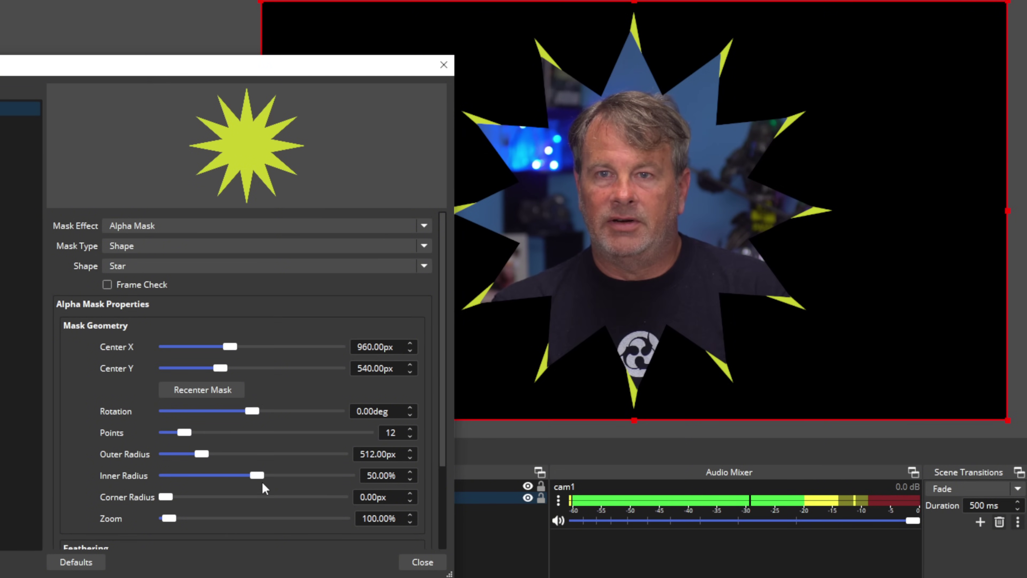
left_click_drag(257, 475, 261, 475)
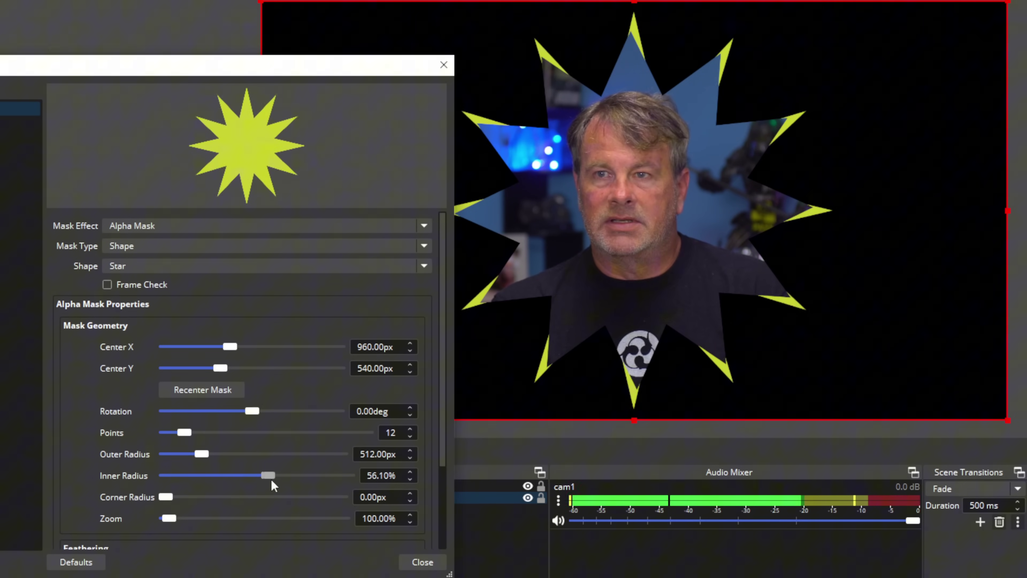
left_click_drag(271, 481, 303, 488)
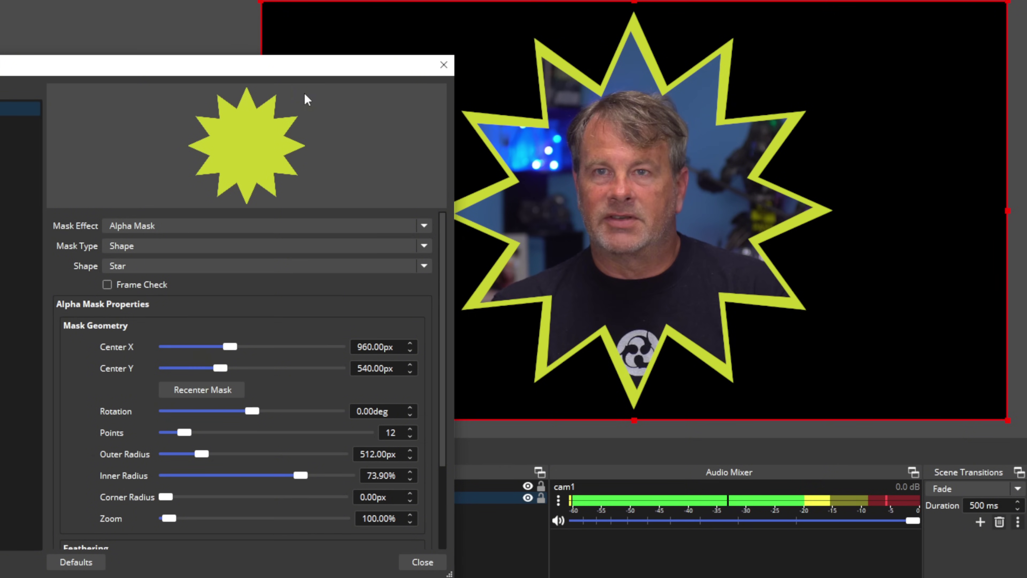
Change cam1's Advanced Mask rotation from 1.00deg to 0 and close the Filters window
left_click(420, 562)
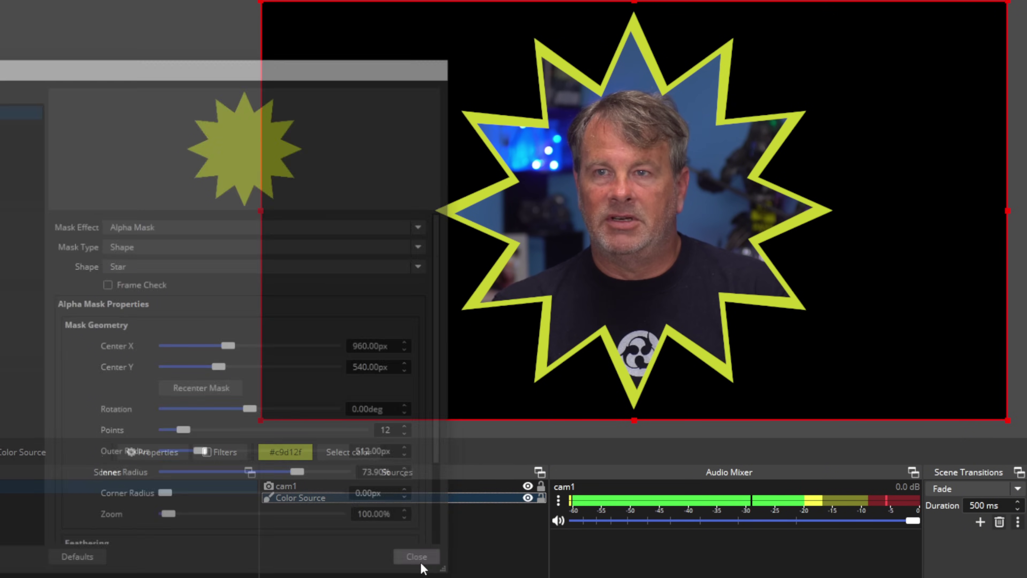
right_click(298, 487)
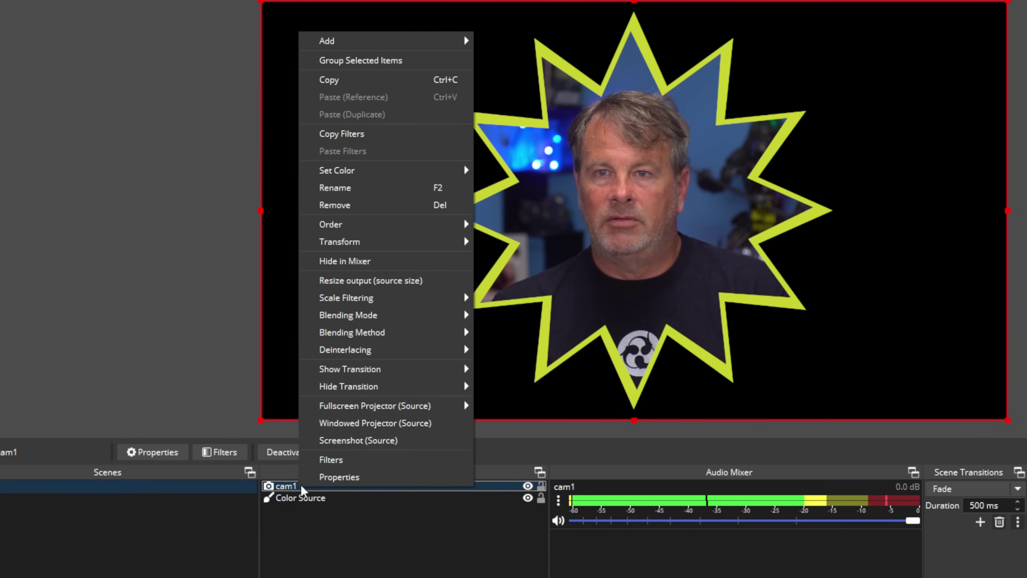
left_click(345, 464)
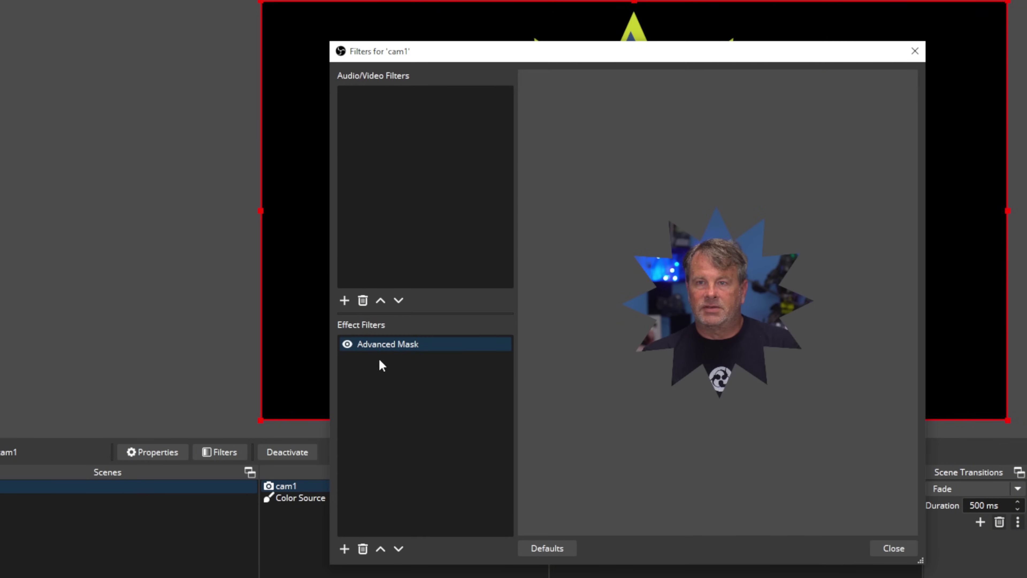
left_click(403, 344)
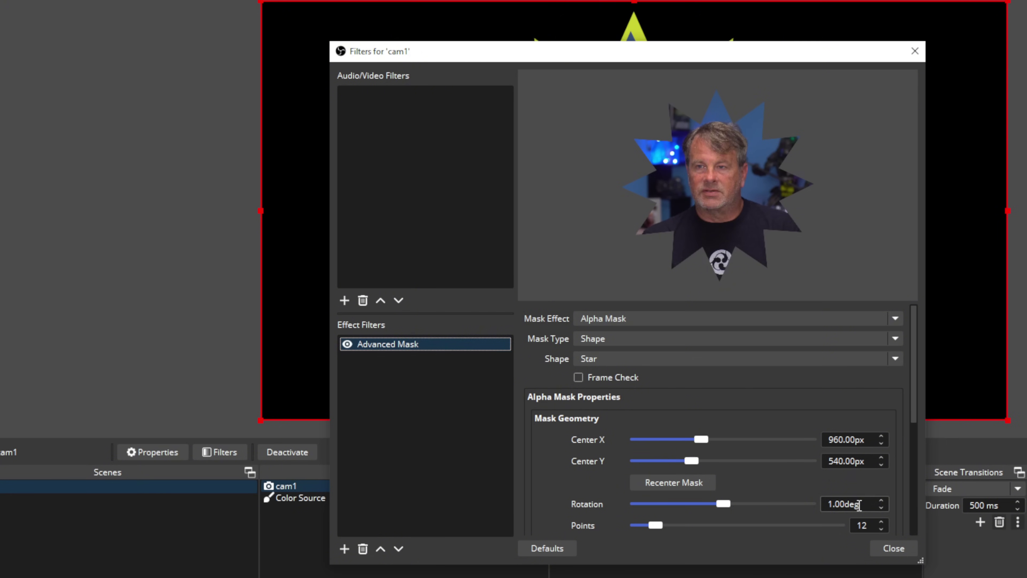
double_click(829, 504)
type("0")
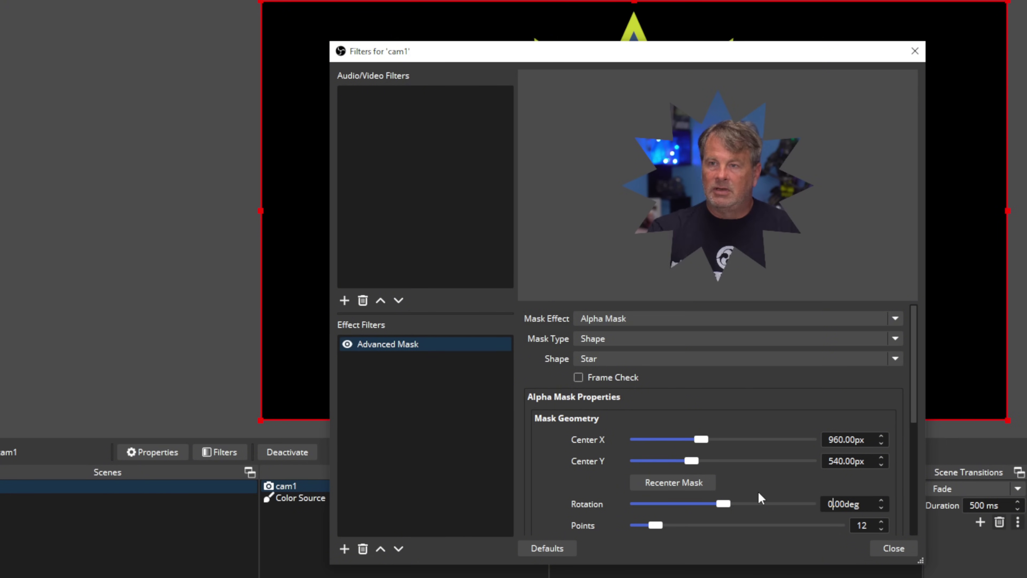
left_click(894, 548)
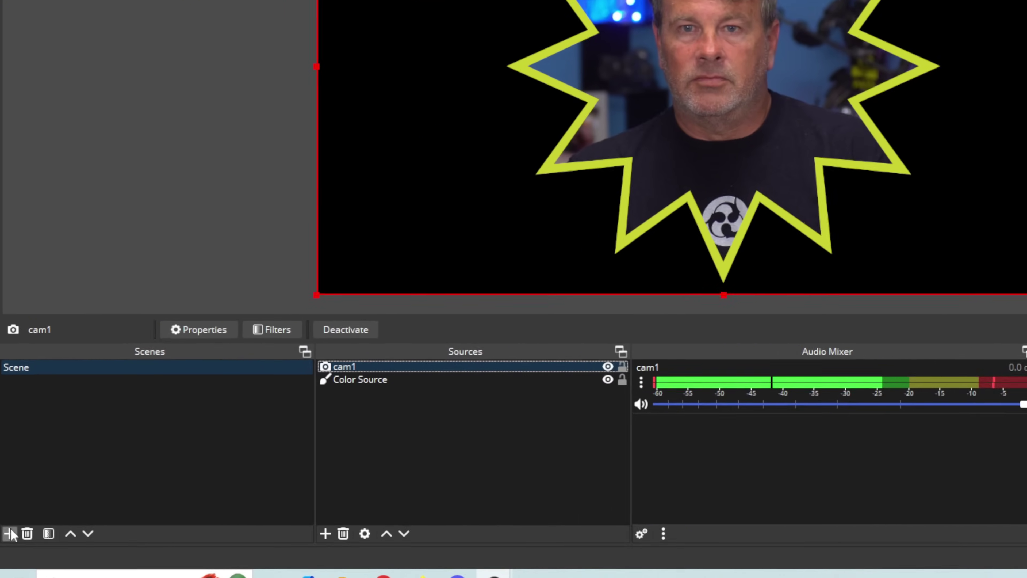
Create Scene 2 and add the existing Scene to it as a nested source
left_click(8, 531)
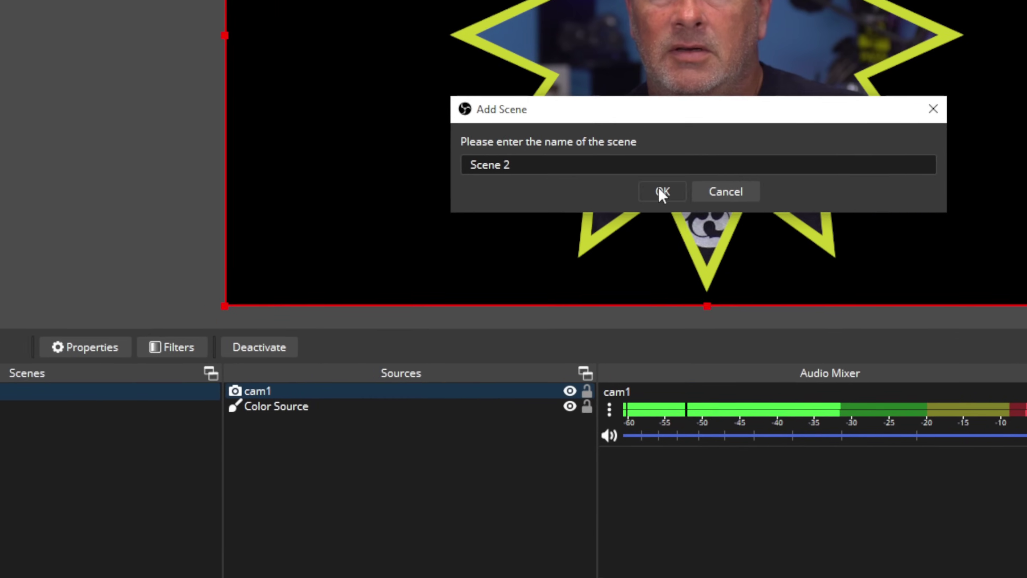
left_click(813, 137)
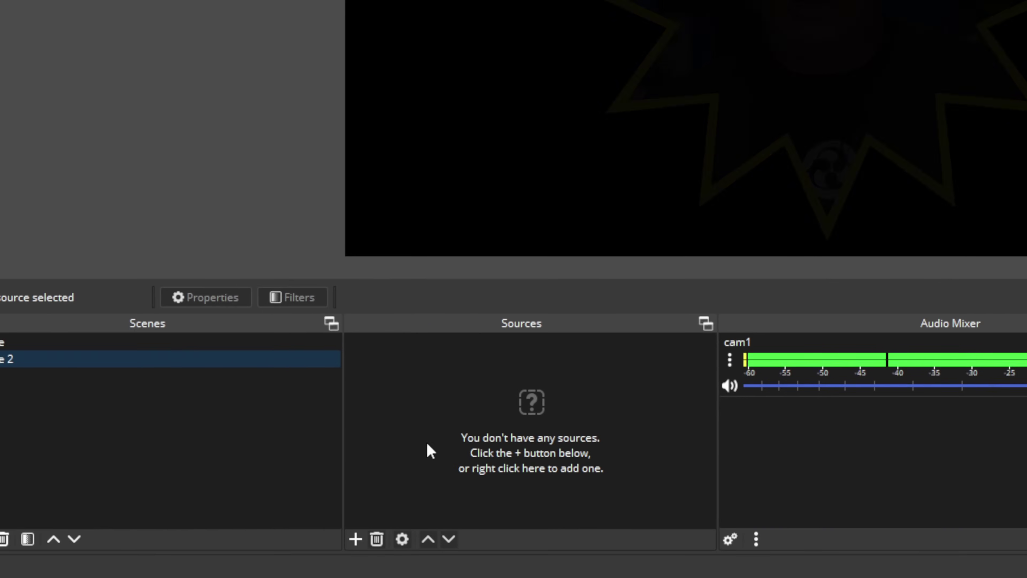
left_click(355, 540)
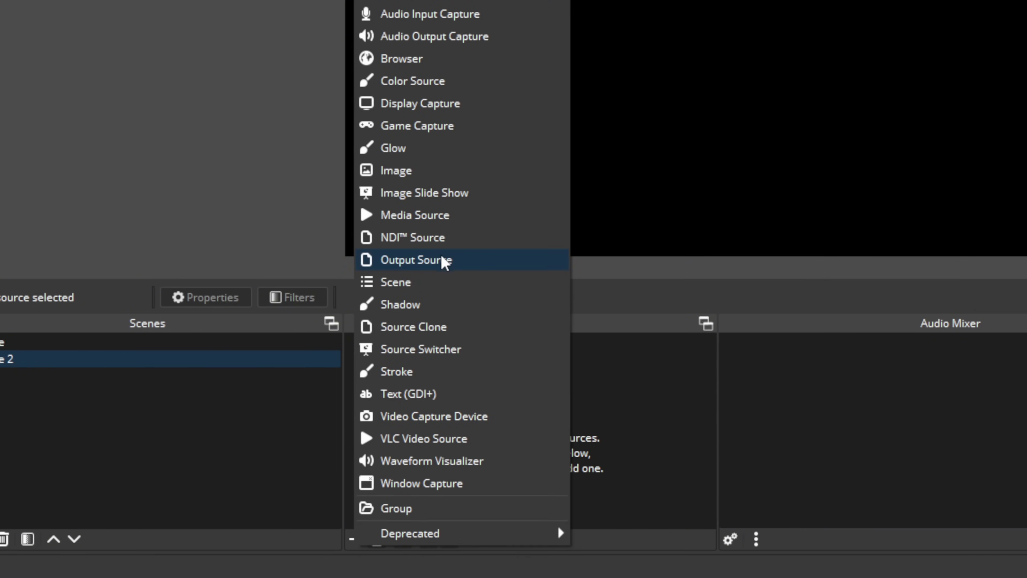
left_click(461, 282)
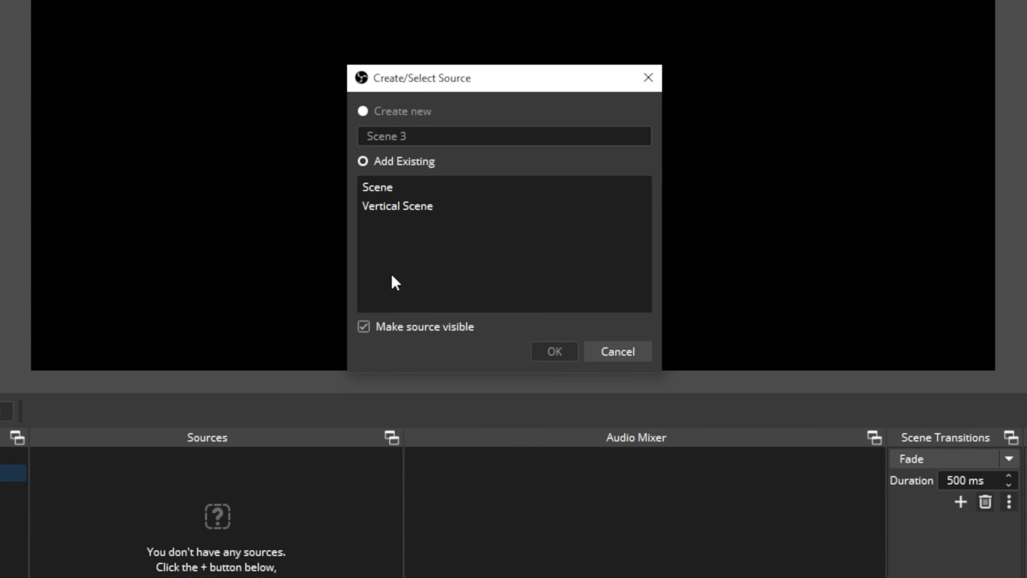
left_click(380, 188)
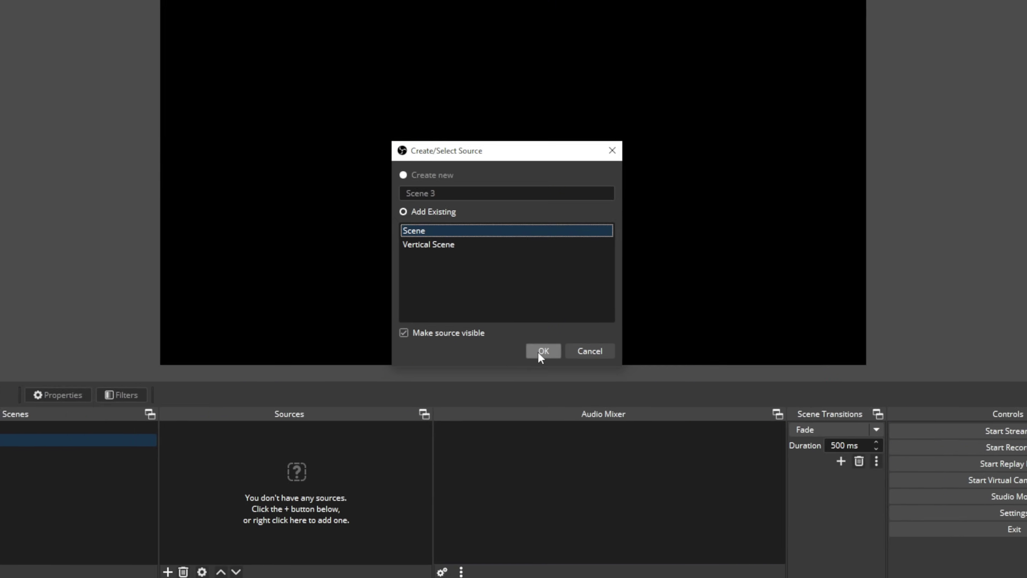
left_click(541, 352)
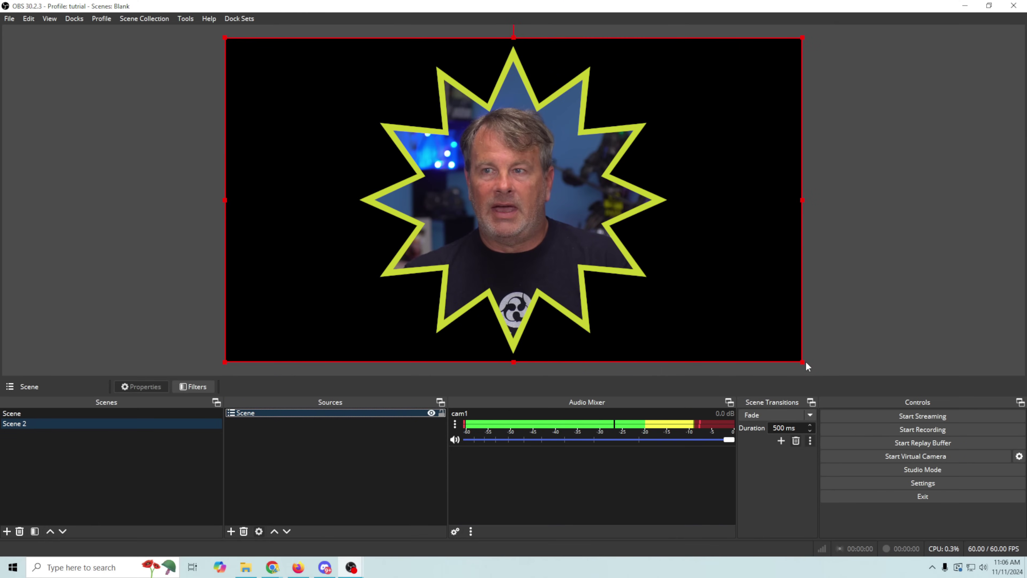
Shrink the nested Scene and move the star cam toward the lower-left of the canvas
mouse_move(506, 261)
left_mouse_down()
mouse_move(606, 217)
mouse_move(586, 477)
mouse_move(608, 344)
mouse_move(518, 266)
left_mouse_up()
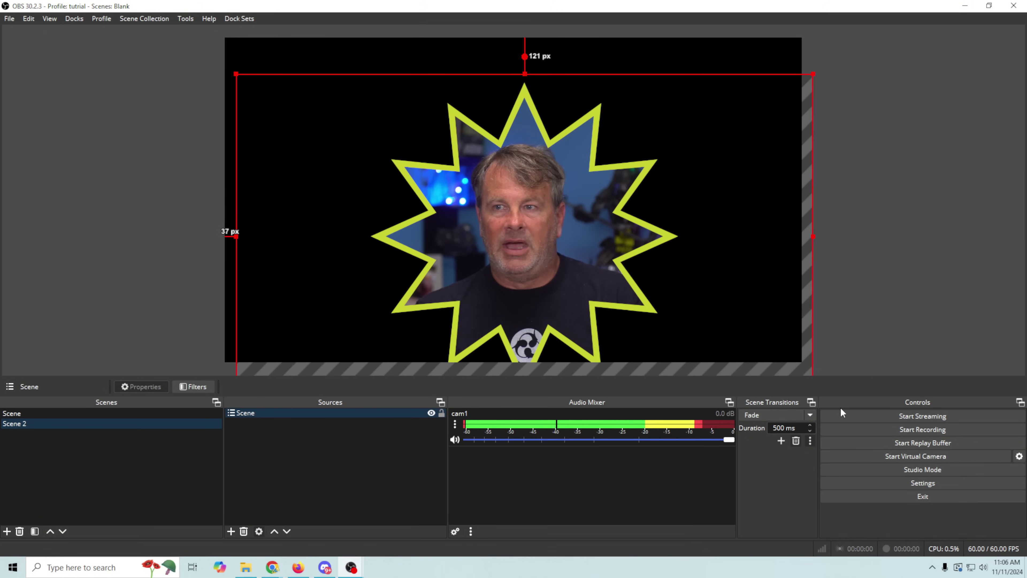
left_click_drag(813, 74, 507, 246)
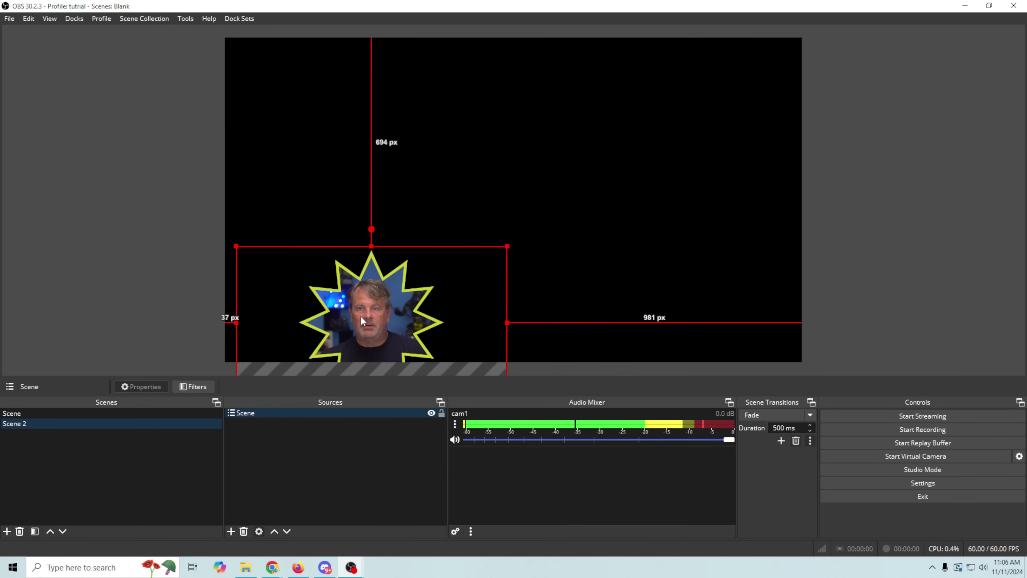
left_click_drag(361, 321, 307, 292)
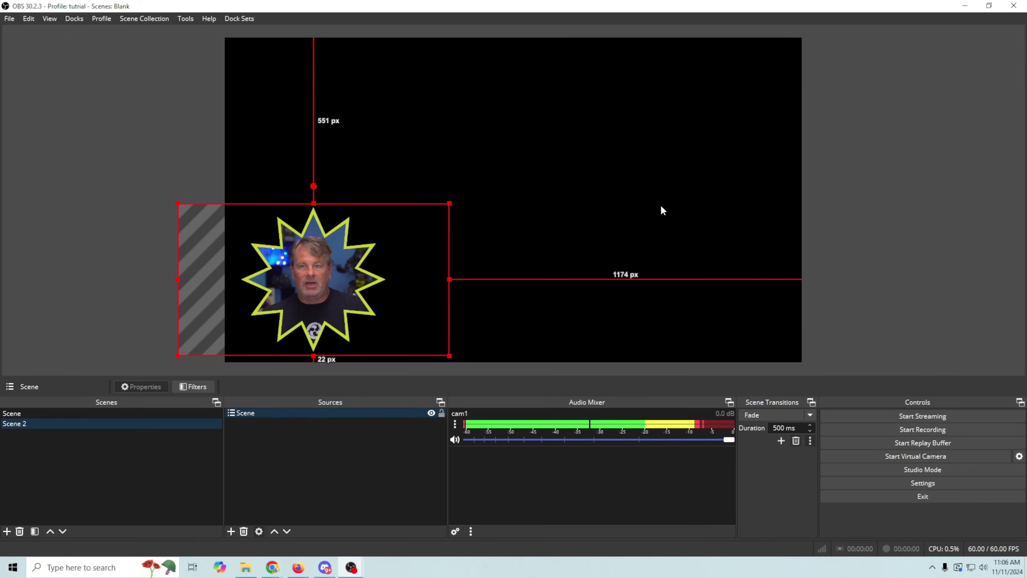
Rename the original scene to Cam
left_click(17, 414)
right_click(17, 414)
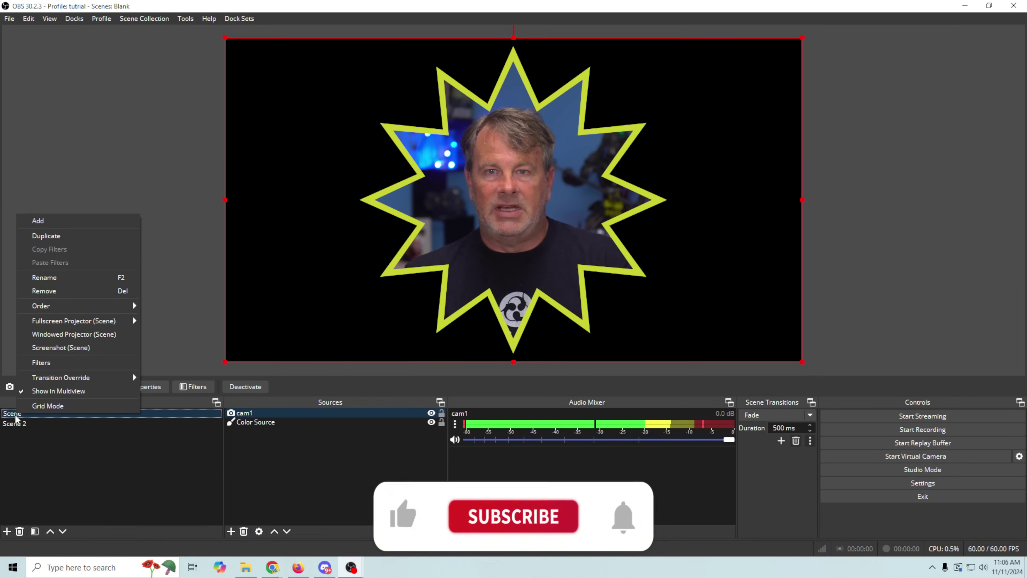
left_click(58, 278)
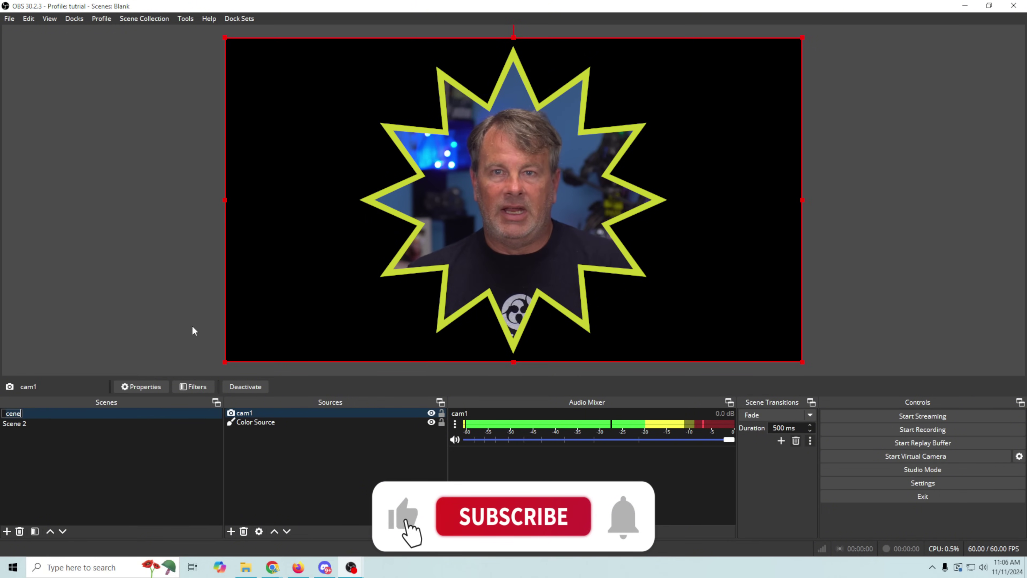
type("Cam")
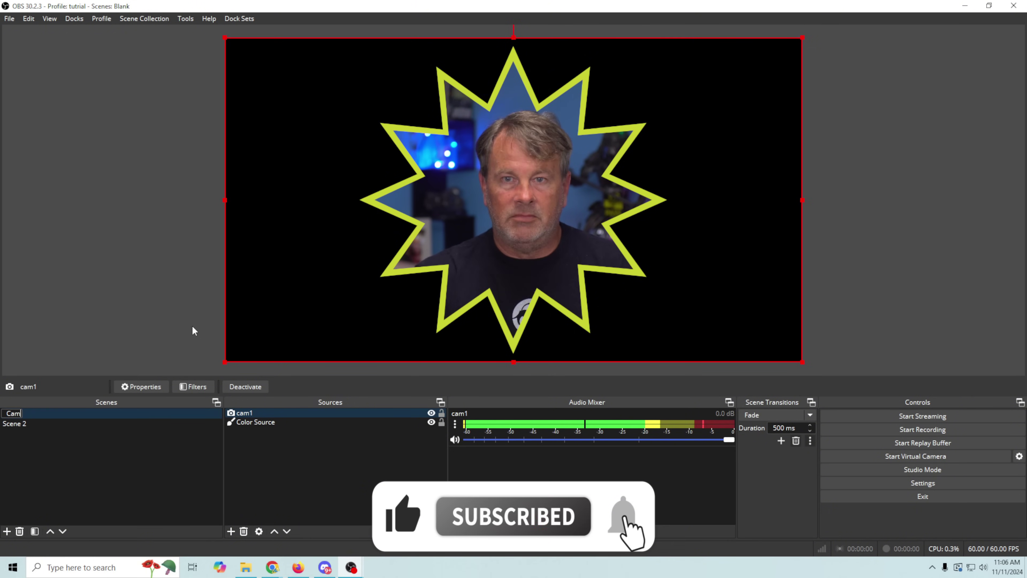
key("Return")
Add a new empty scene named Game
left_click(121, 423)
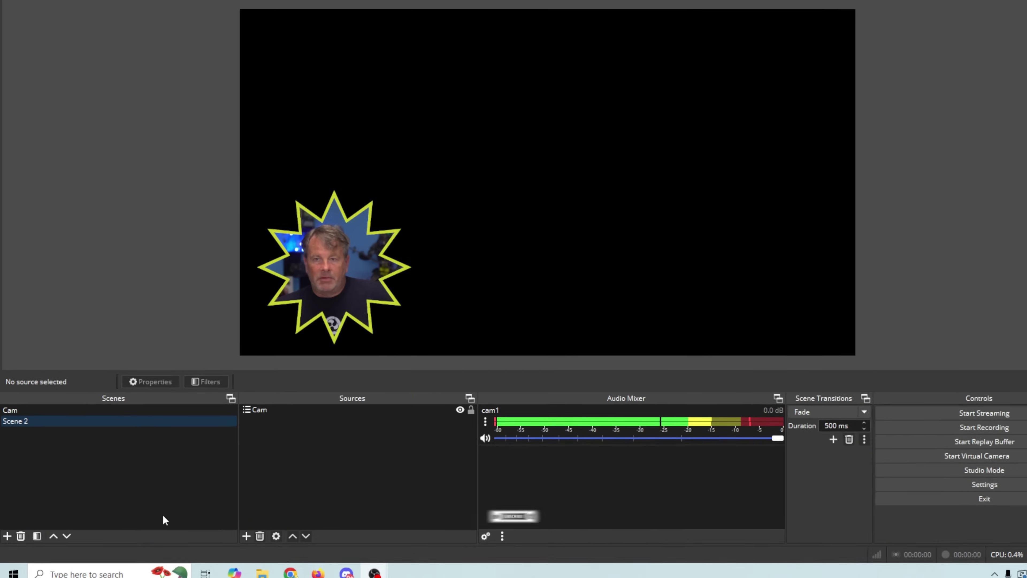
left_click(8, 550)
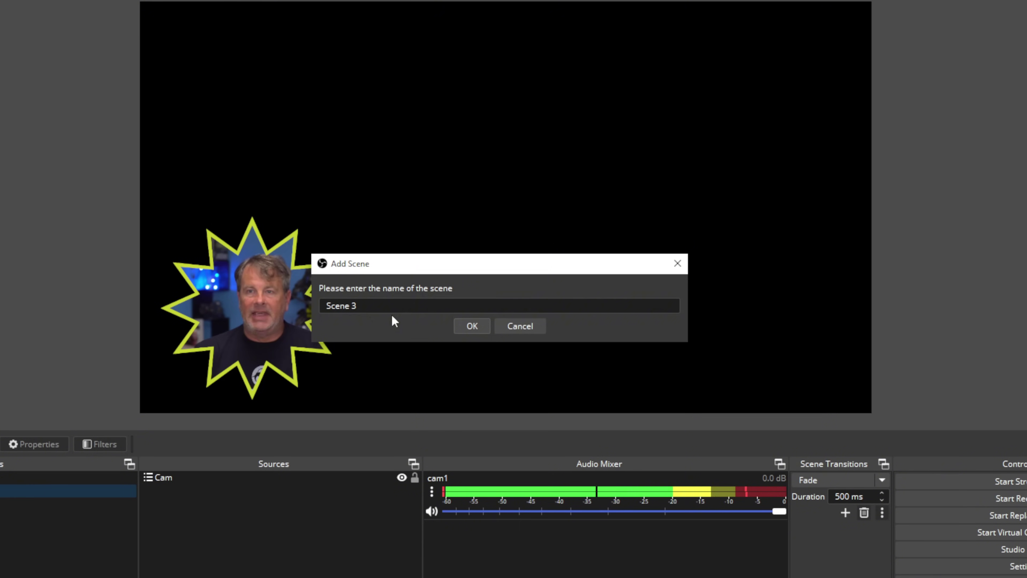
left_click(382, 306)
key("ctrl+a")
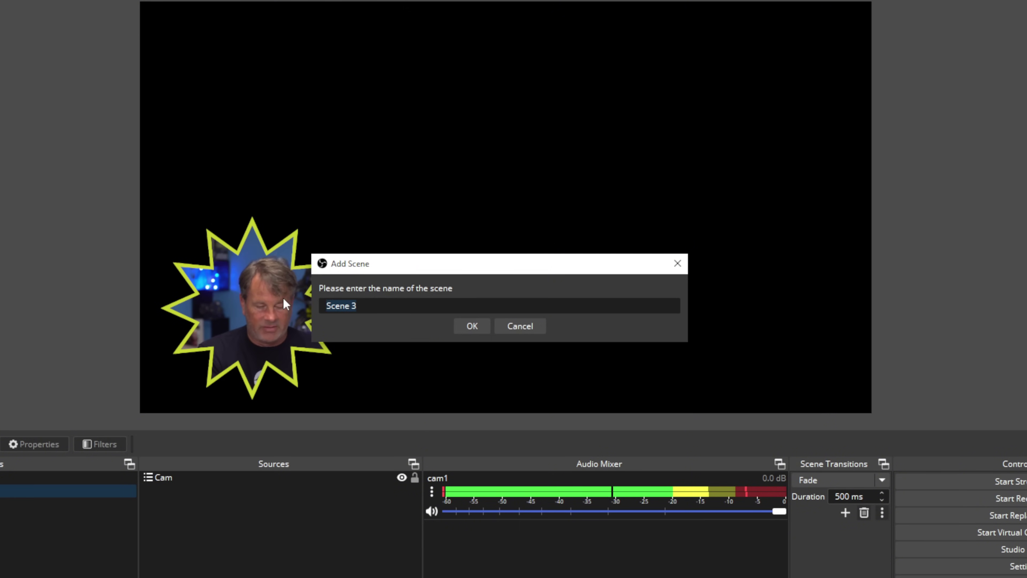
type("Game")
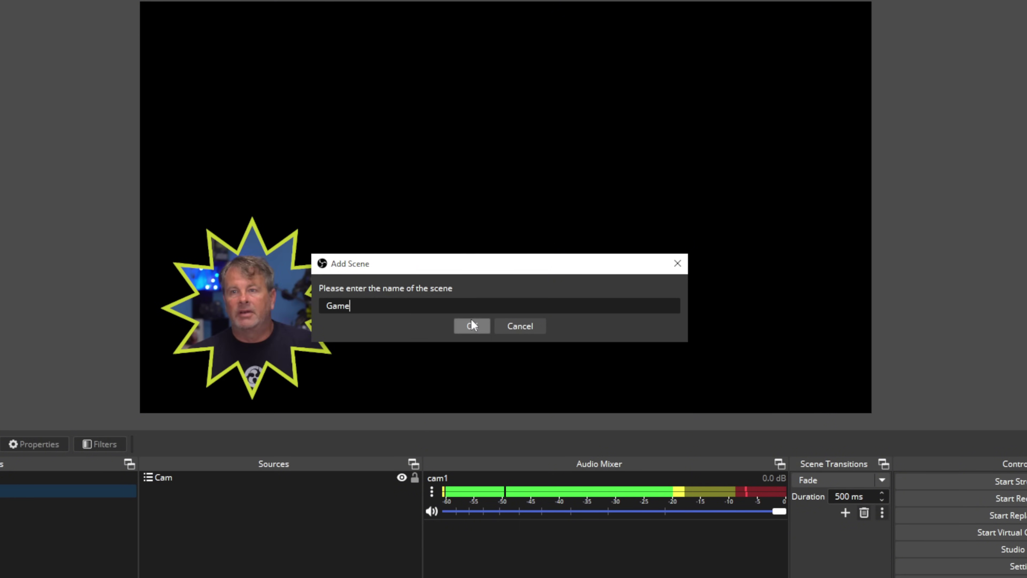
left_click(471, 326)
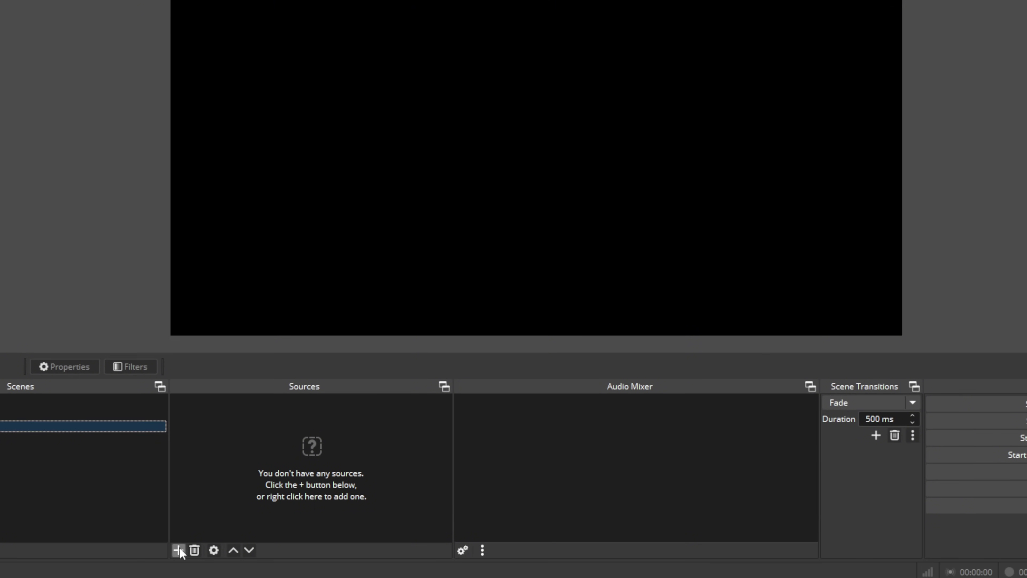
Add a 'Game cap' display capture of the SANYO LCD monitor and shift it off the top-left corner
left_click(180, 548)
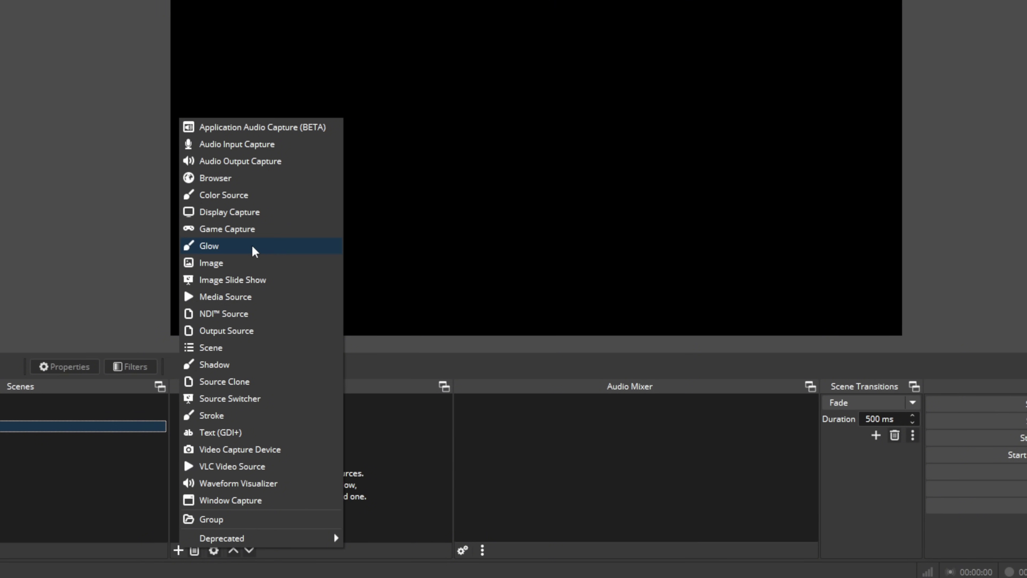
left_click(239, 213)
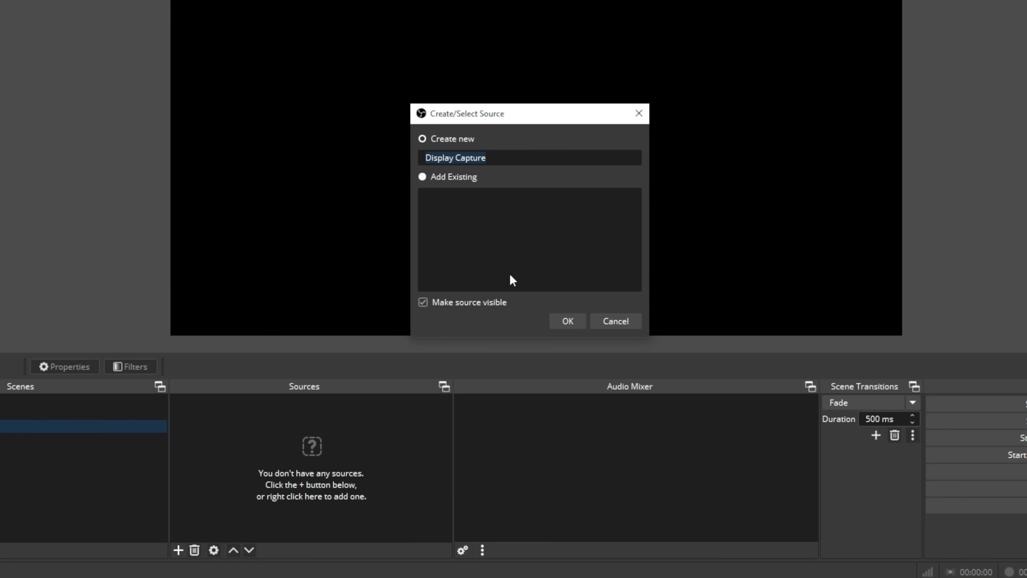
type("Game")
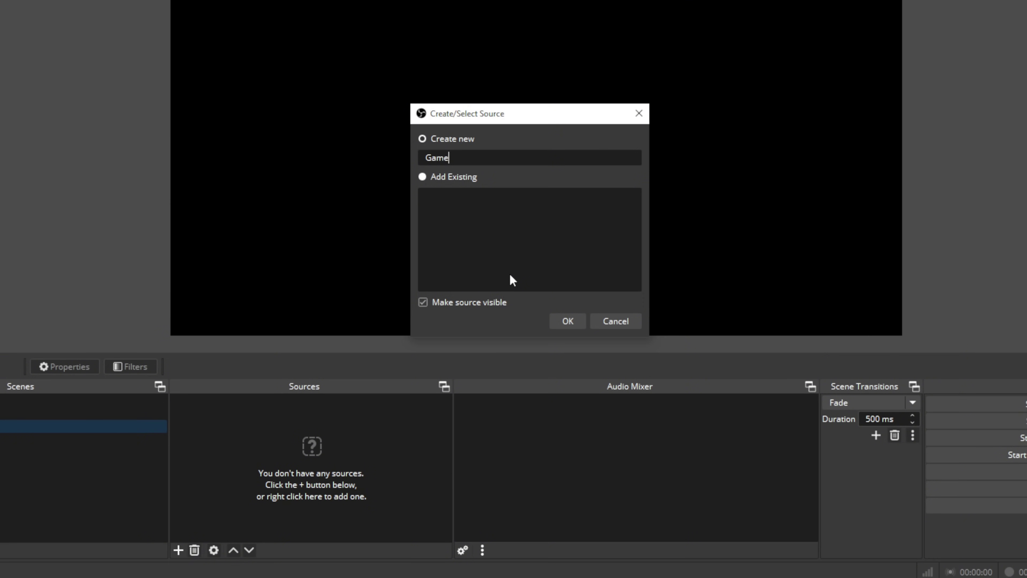
type(" cap")
left_click(568, 321)
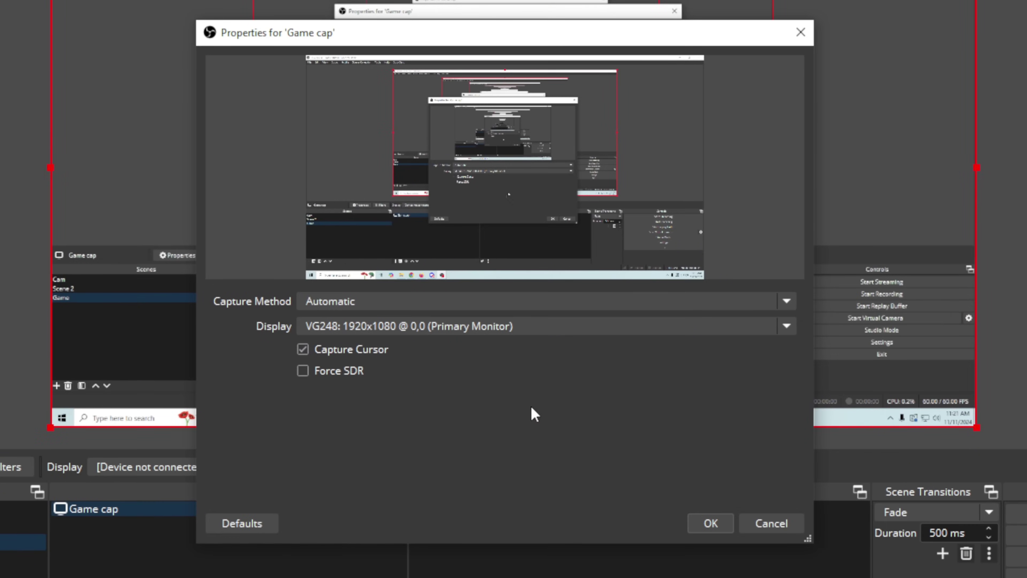
left_click(599, 327)
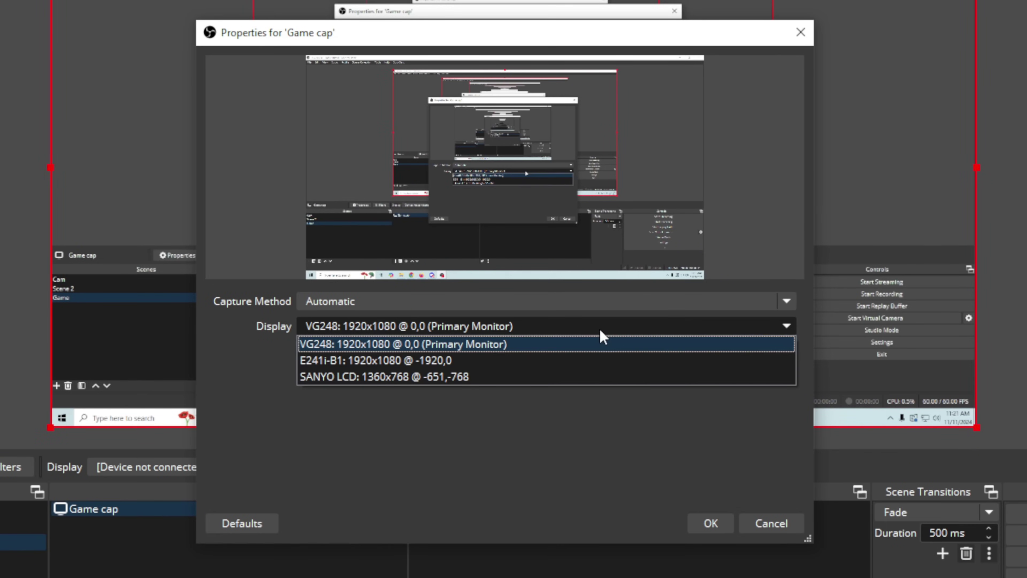
left_click(375, 379)
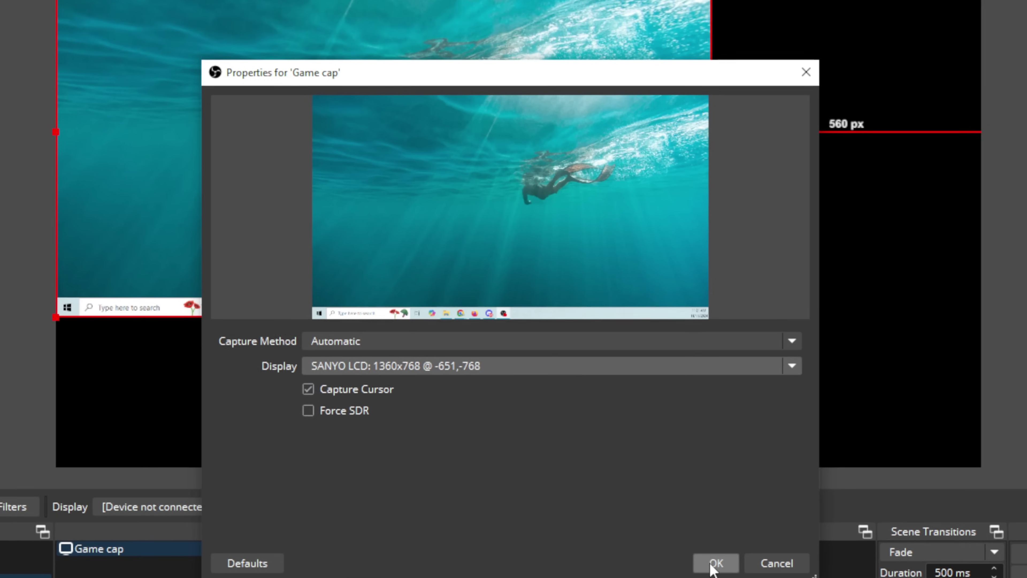
left_click(708, 526)
left_click_drag(426, 228, 564, 273)
left_click_drag(579, 384, 579, 384)
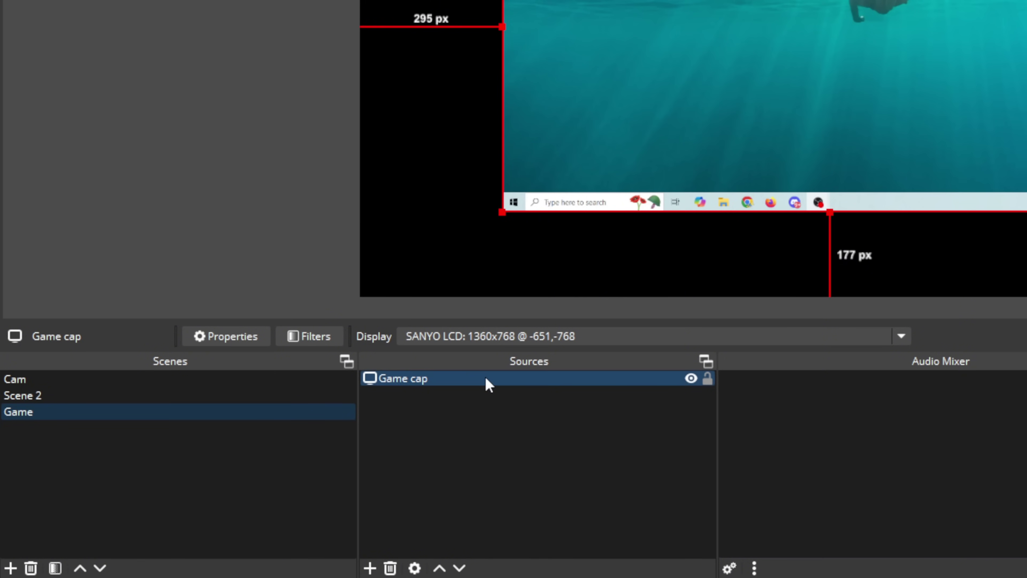
Add an Advanced Mask filter to the Game cap source
right_click(486, 382)
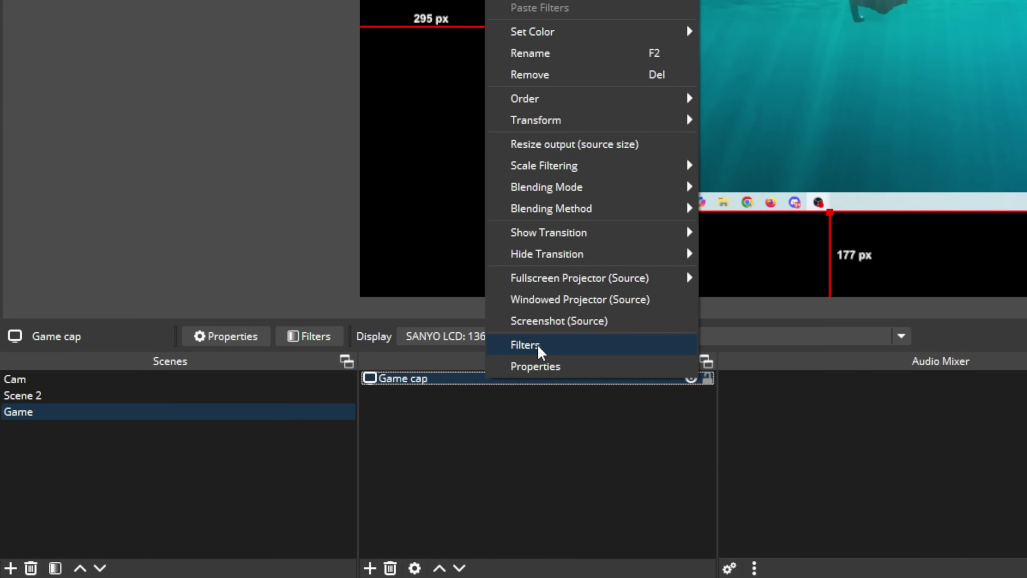
left_click(530, 345)
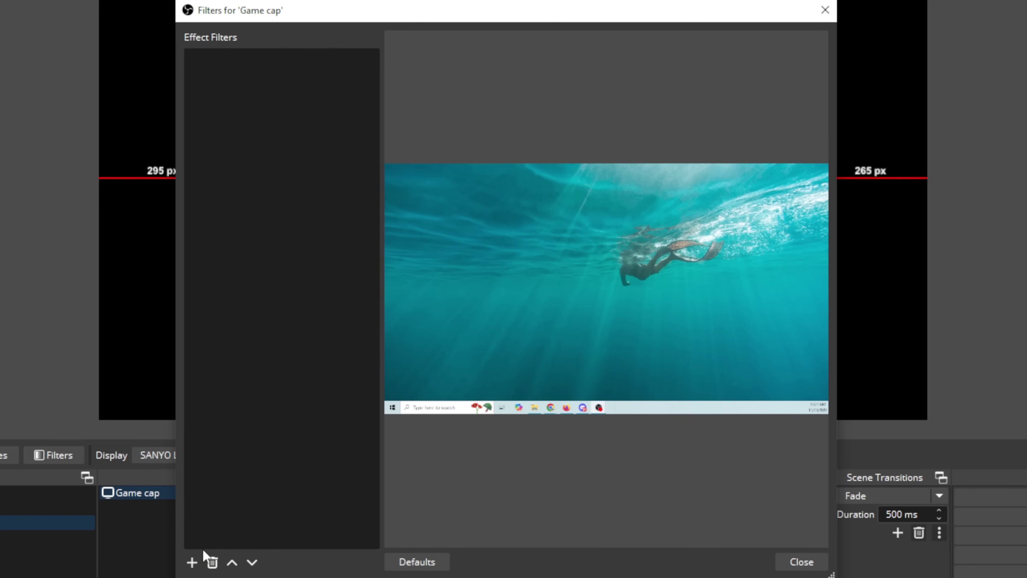
left_click(192, 563)
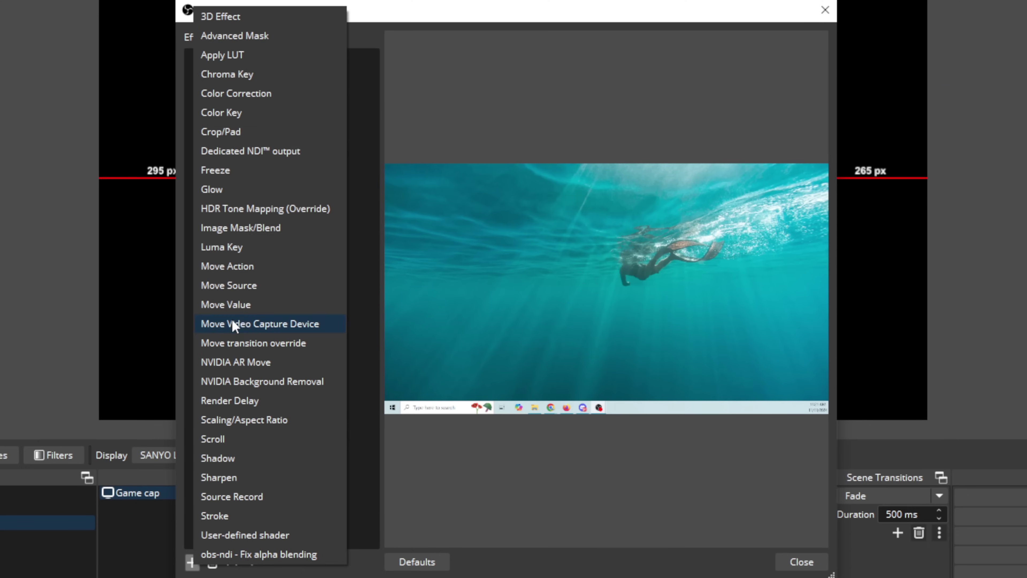
left_click(234, 36)
left_click(466, 314)
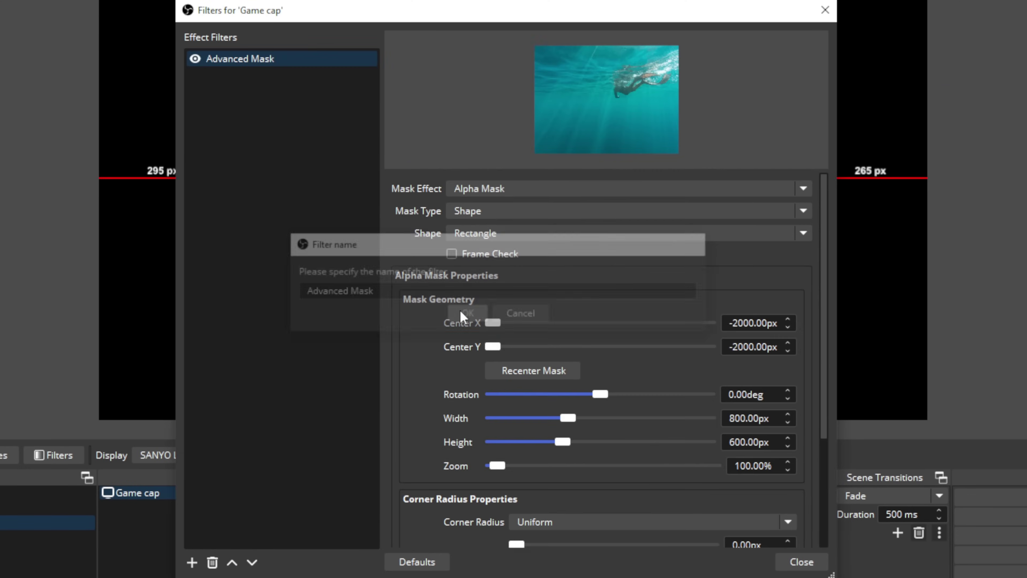
Widen Game cap's rectangle mask to about 1416px
left_click_drag(619, 19, 881, 64)
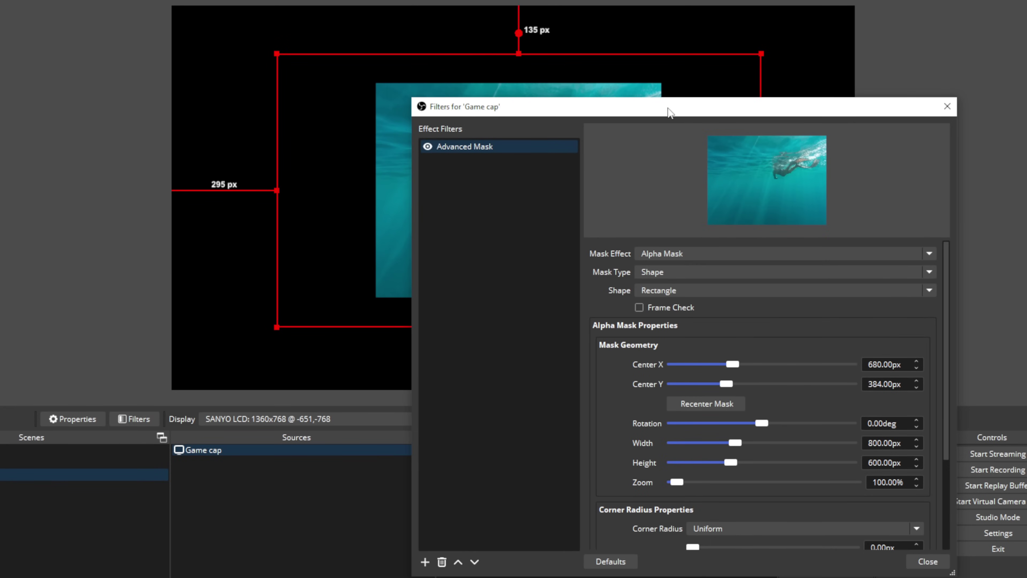
left_click_drag(668, 112, 551, 68)
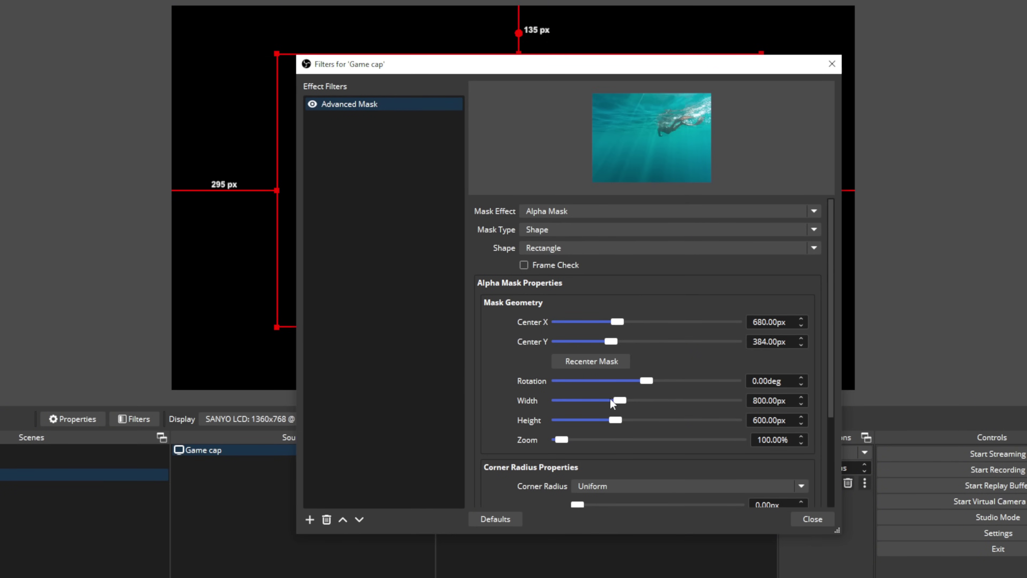
left_click_drag(614, 399, 629, 398)
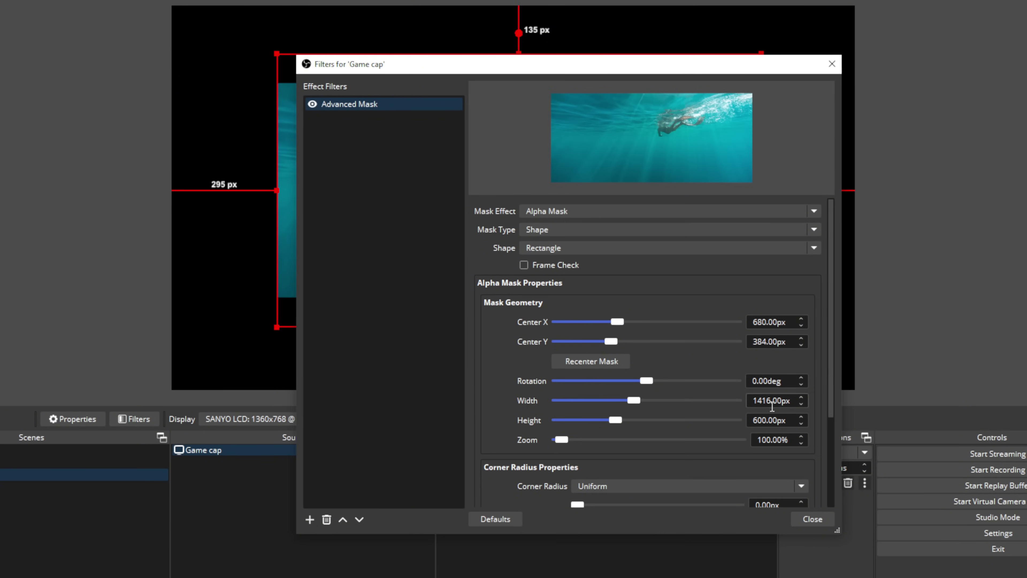
left_click_drag(639, 70, 867, 69)
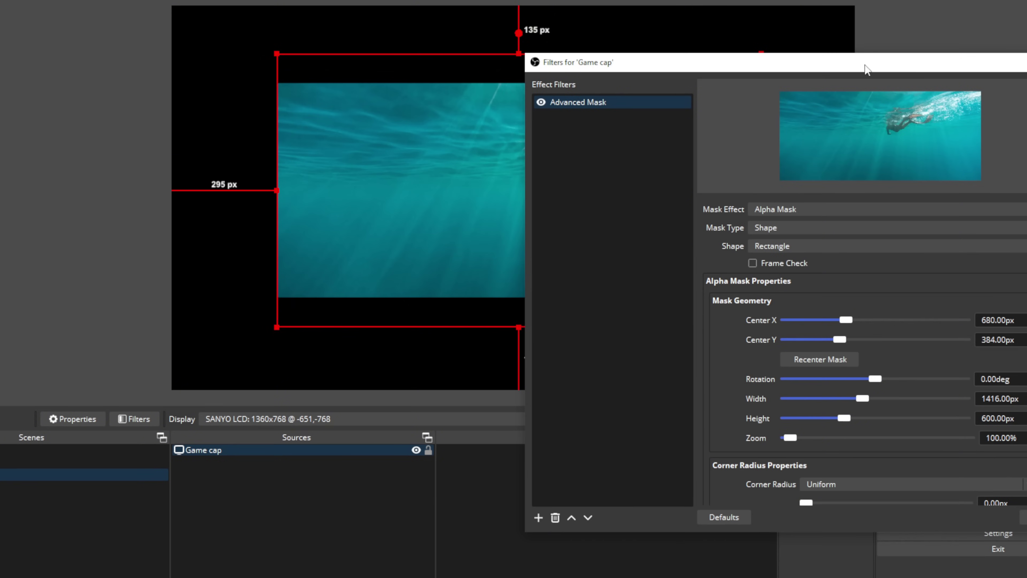
Check Game cap's display resolution, then set the mask to 1360px wide and 768px high
right_click(212, 452)
left_click(255, 449)
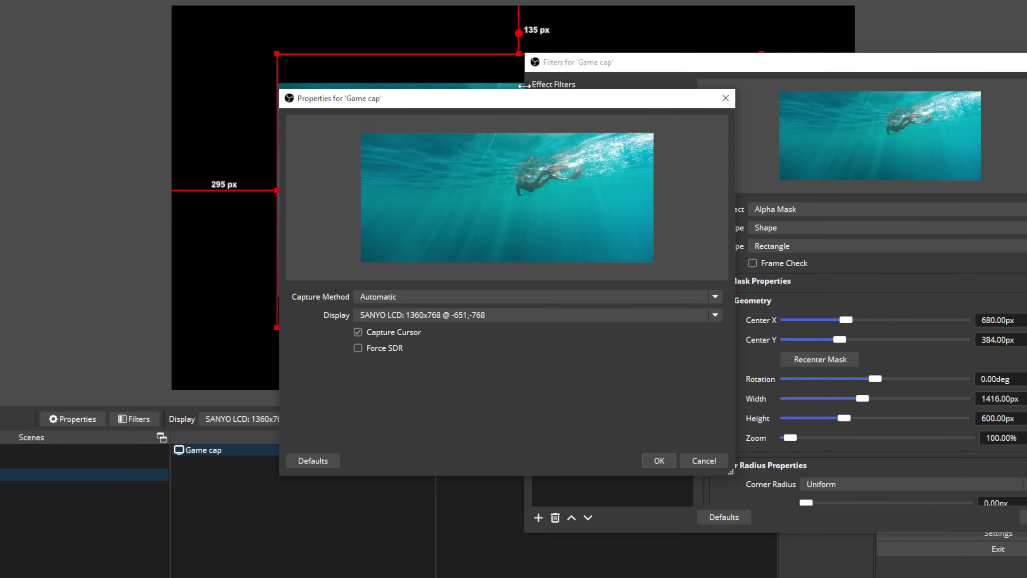
left_click_drag(525, 100, 246, 118)
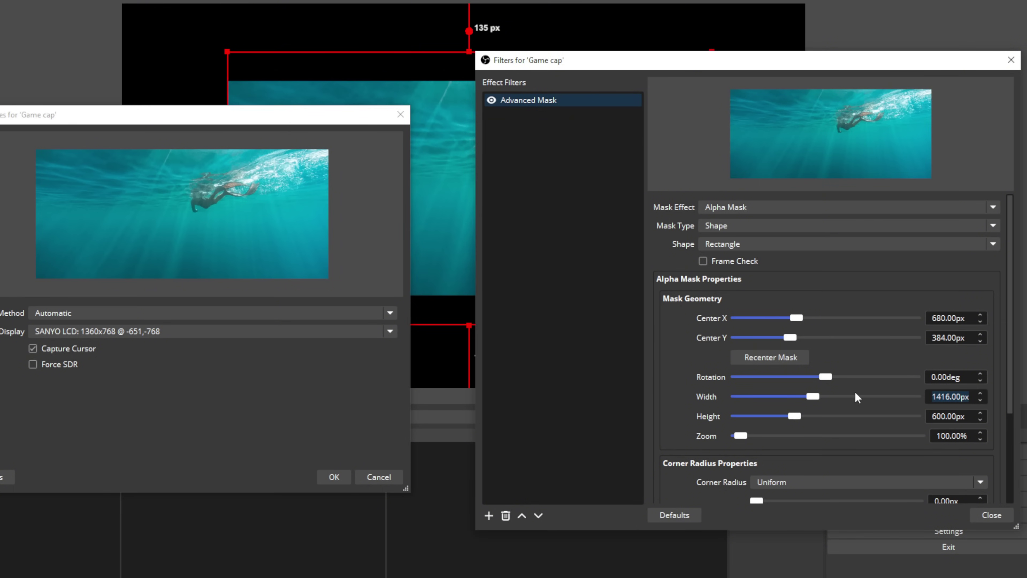
type("1360")
key("Tab")
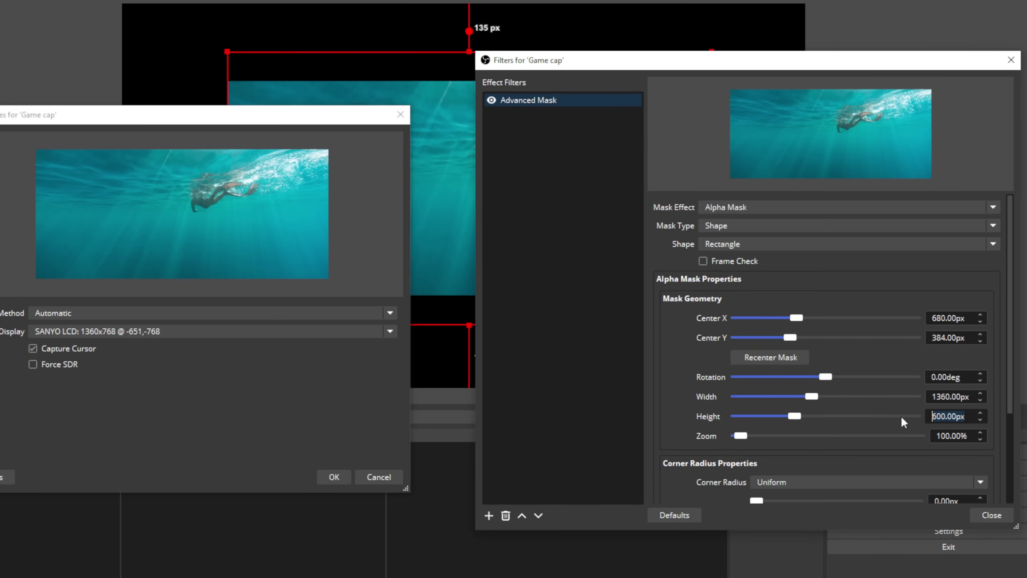
type("768")
key("Return")
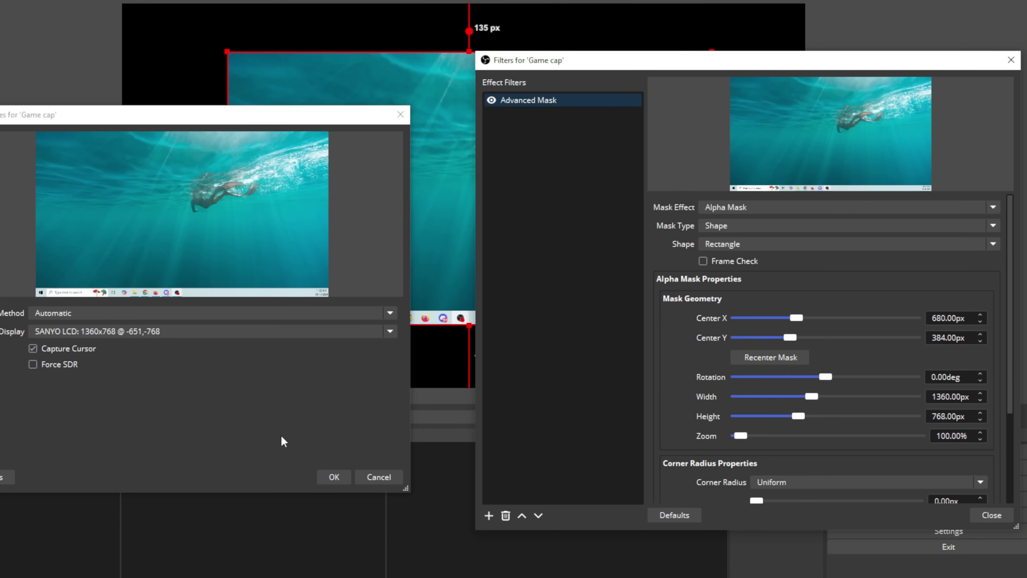
left_click(327, 476)
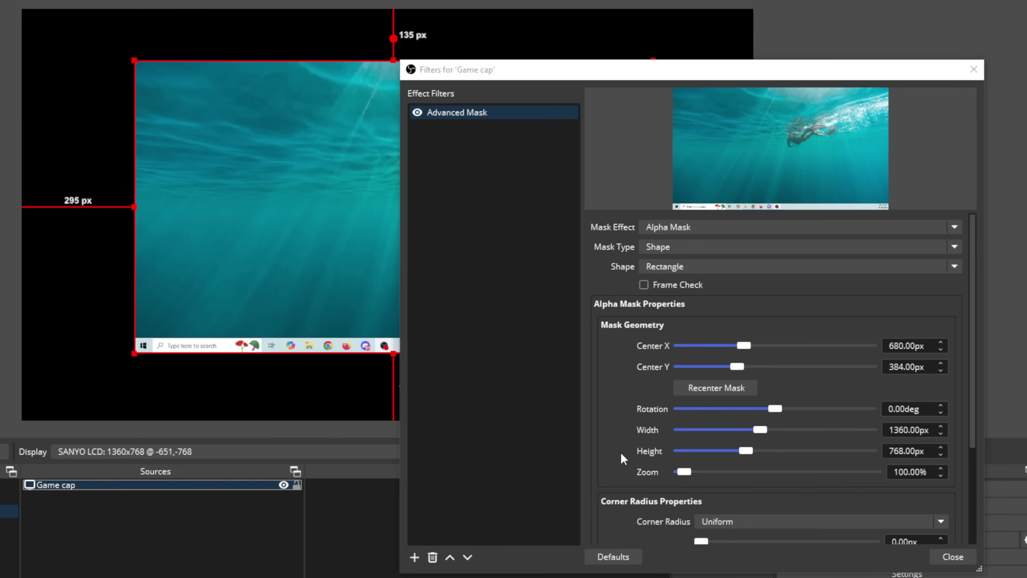
Give Game cap custom corner radii of 150px top-left and about 106px bottom-right, then move it higher
scroll(618, 453, "down", 1)
left_click(743, 481)
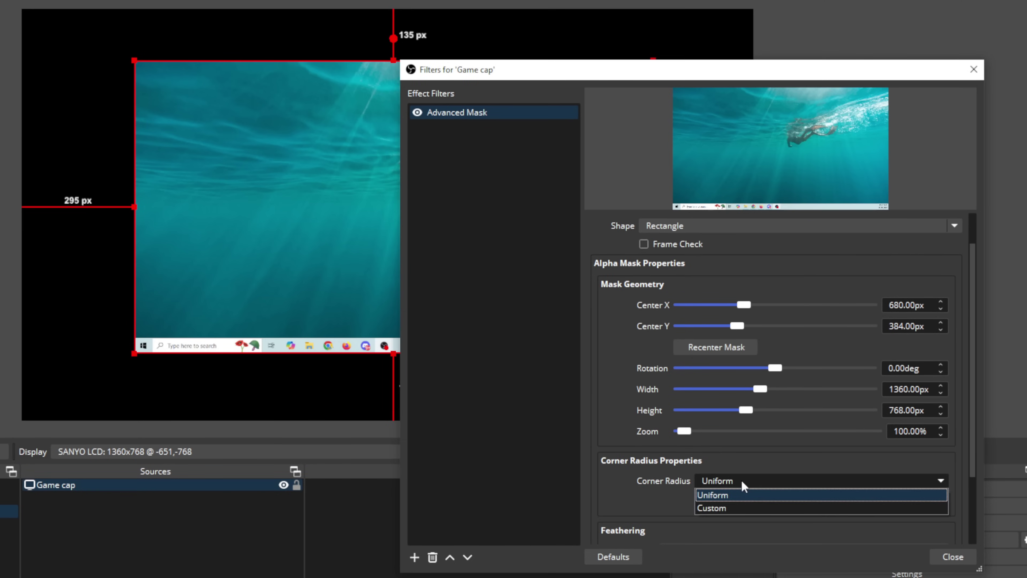
left_click(721, 507)
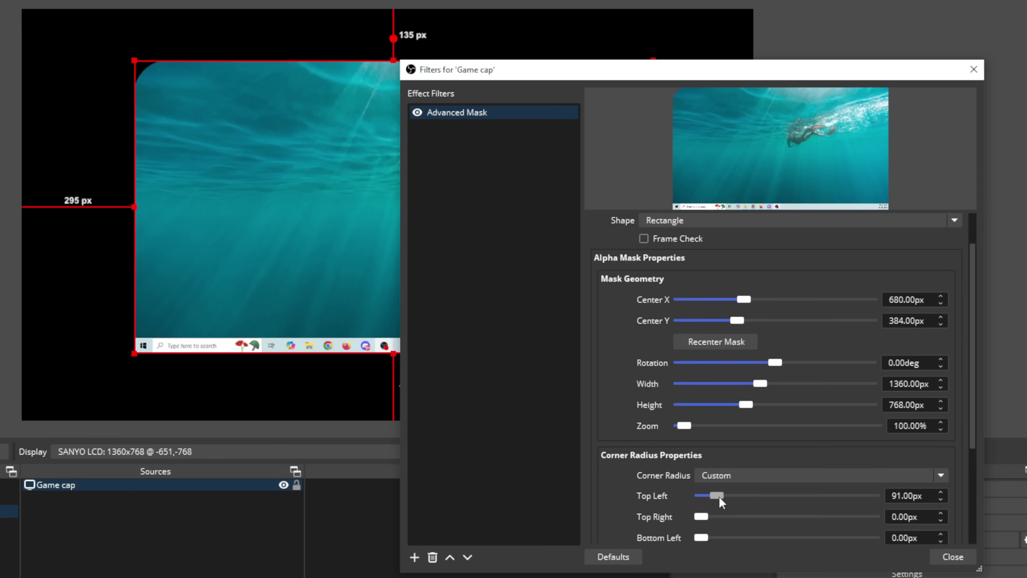
left_click_drag(710, 498, 738, 497)
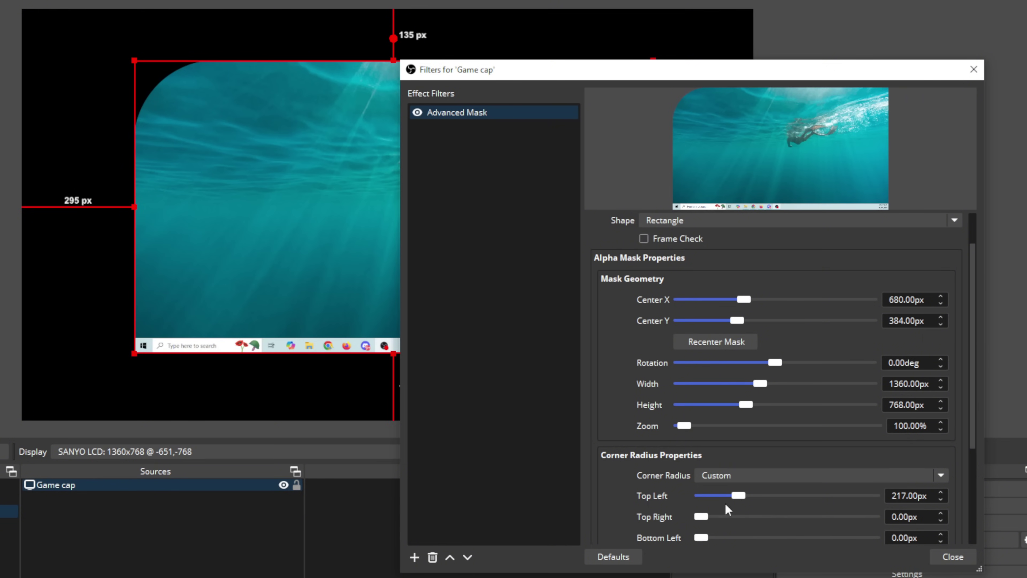
left_click_drag(739, 494, 726, 494)
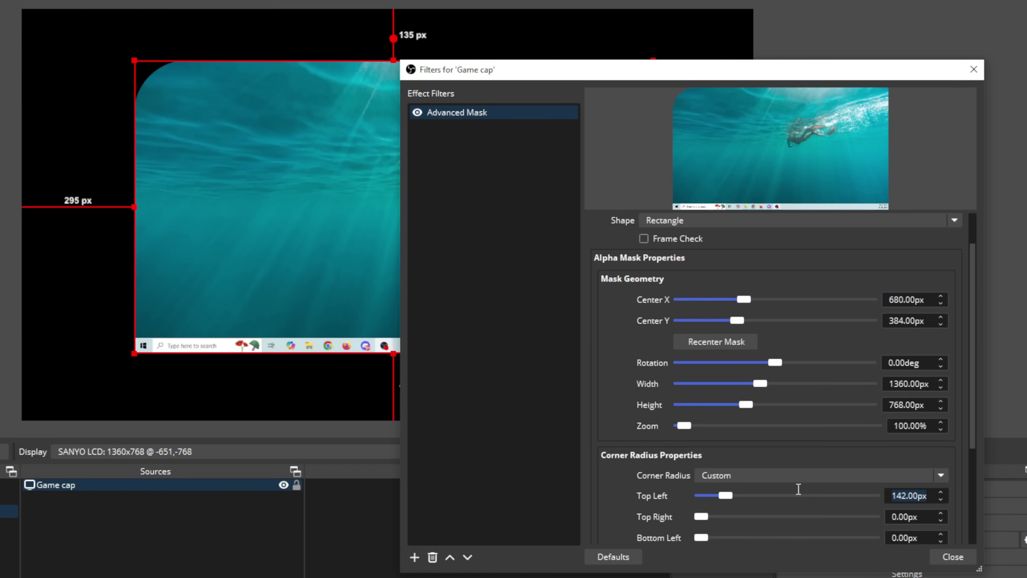
type("150")
scroll(615, 506, "down", 2)
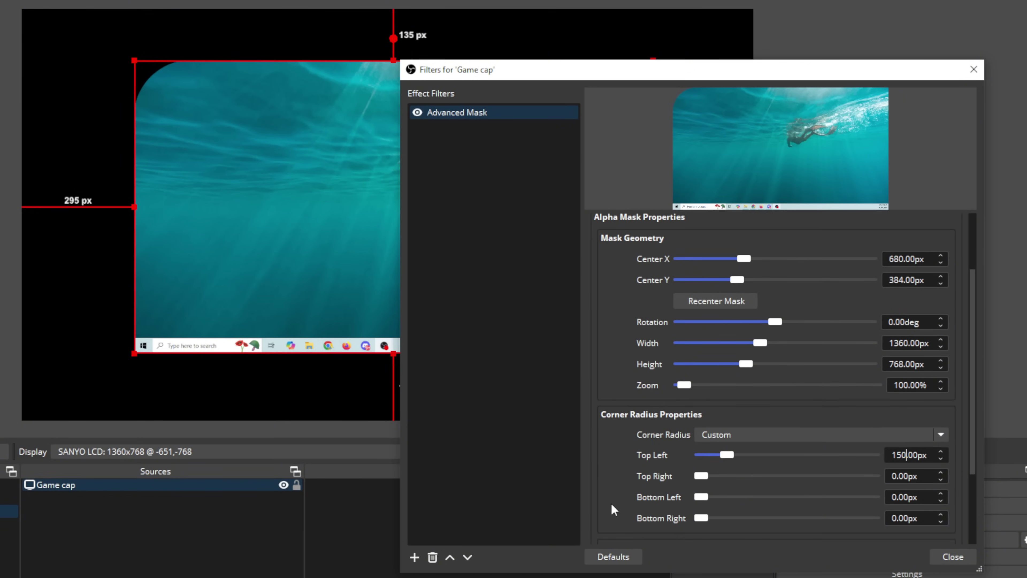
left_click_drag(709, 517, 705, 520)
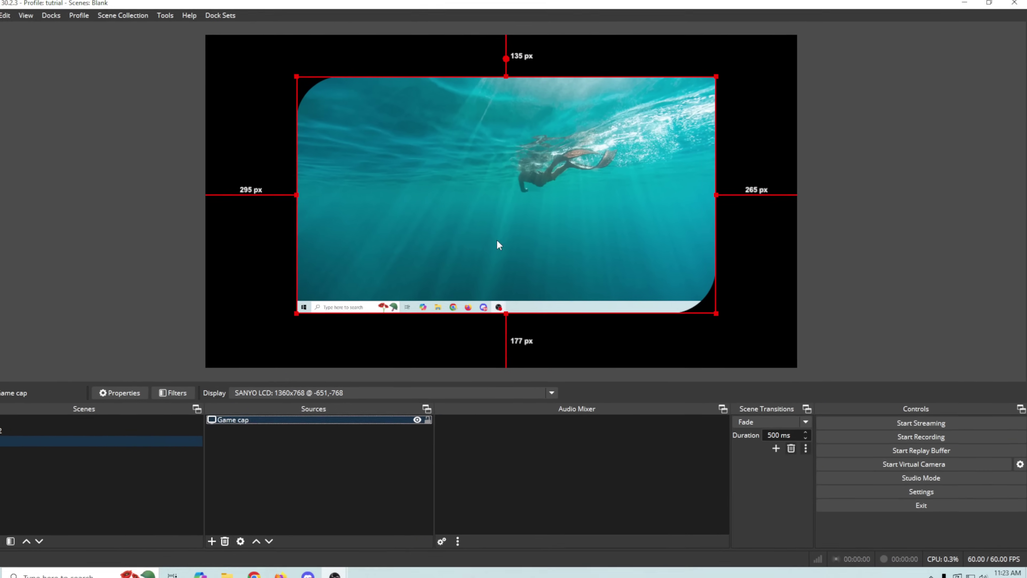
left_click_drag(497, 241, 473, 227)
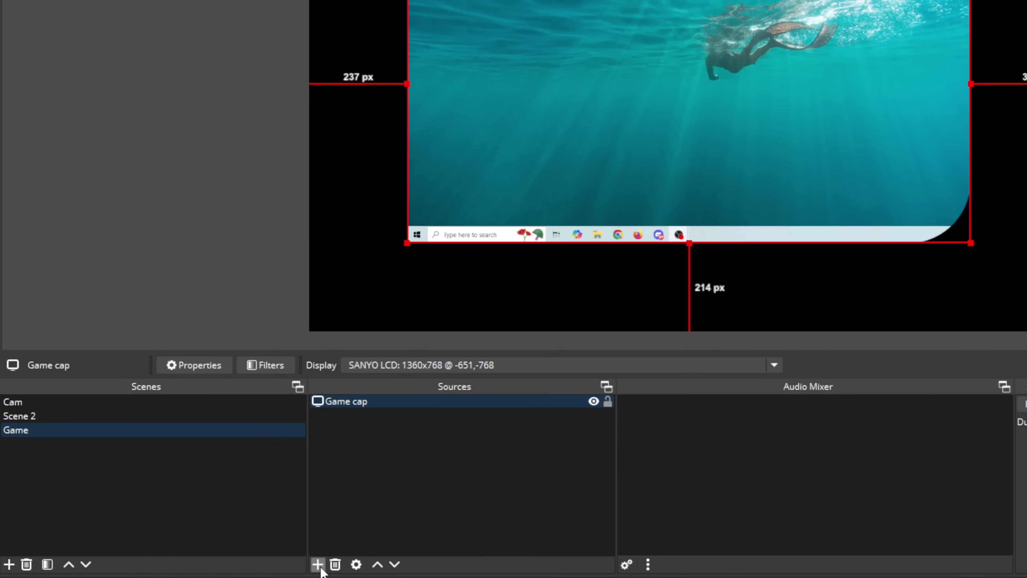
Add Color Source 2 coloured blue #3a74d1 and place it beneath Game cap
left_click(318, 564)
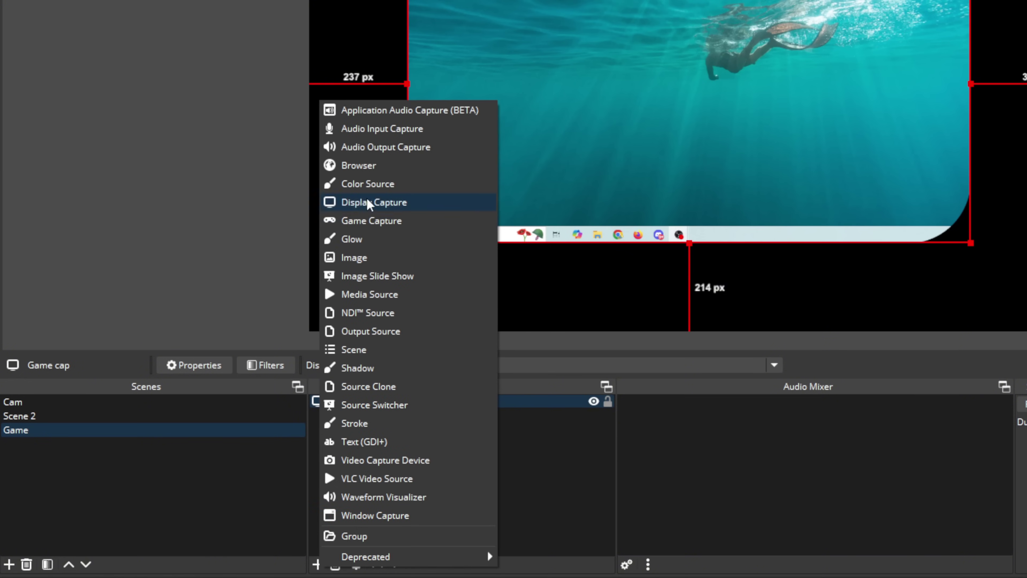
left_click(369, 185)
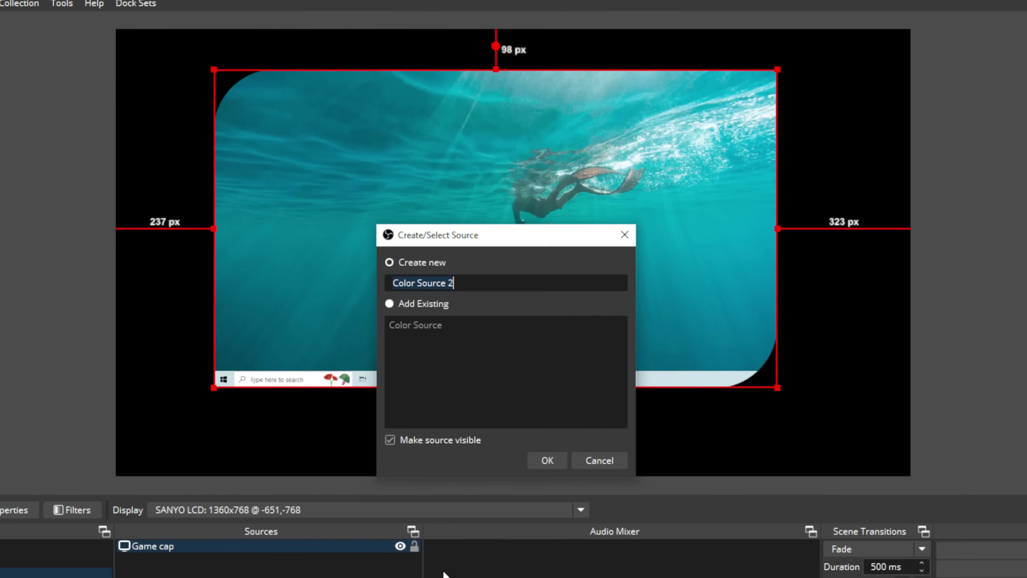
left_click(549, 461)
left_click(629, 373)
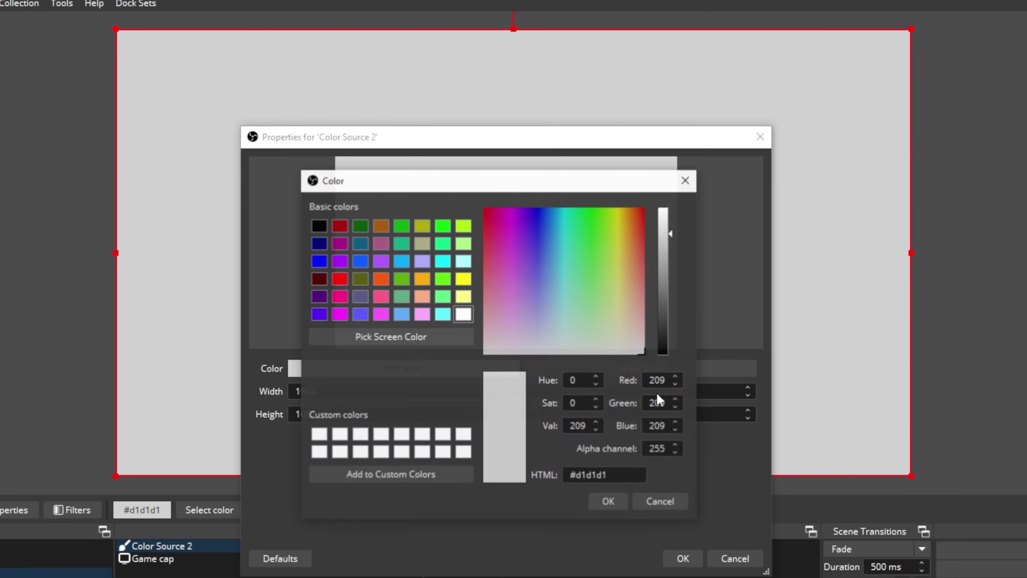
left_click(548, 242)
left_click(548, 249)
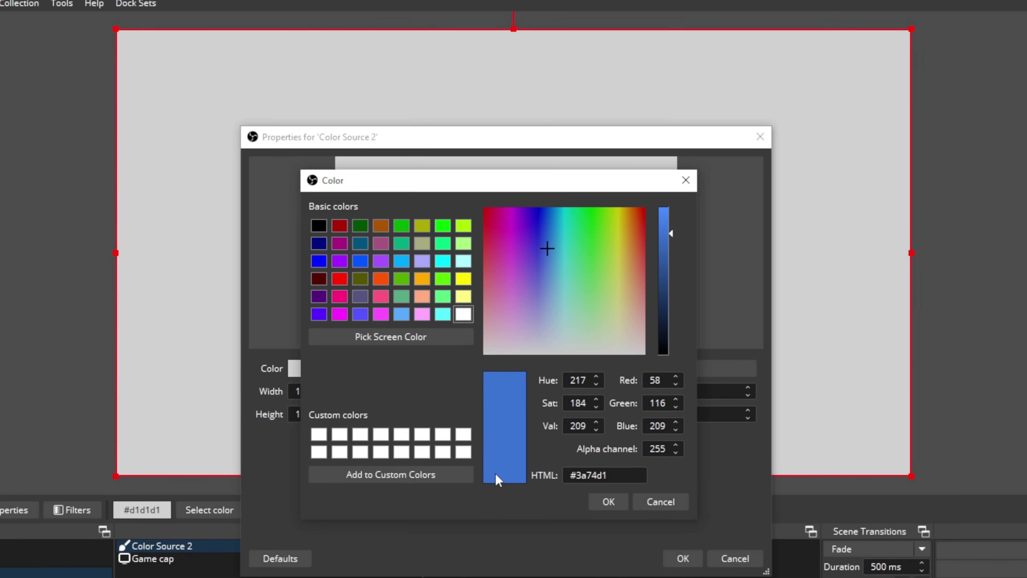
left_click(608, 502)
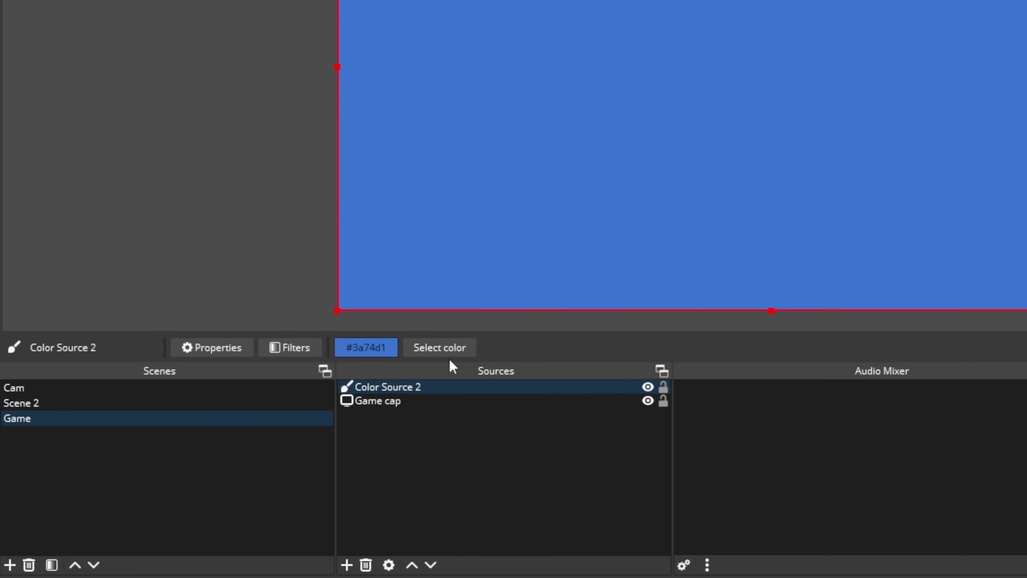
left_click_drag(399, 390, 404, 439)
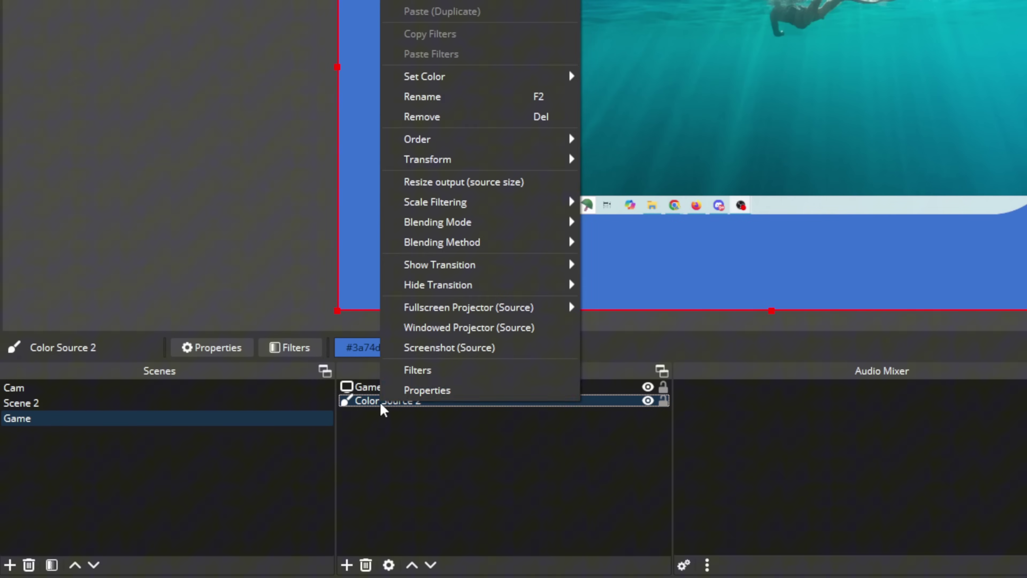
Add an Advanced Mask filter to Color Source 2 with a 1920 × 1080 mask size
left_click(417, 370)
left_click(434, 459)
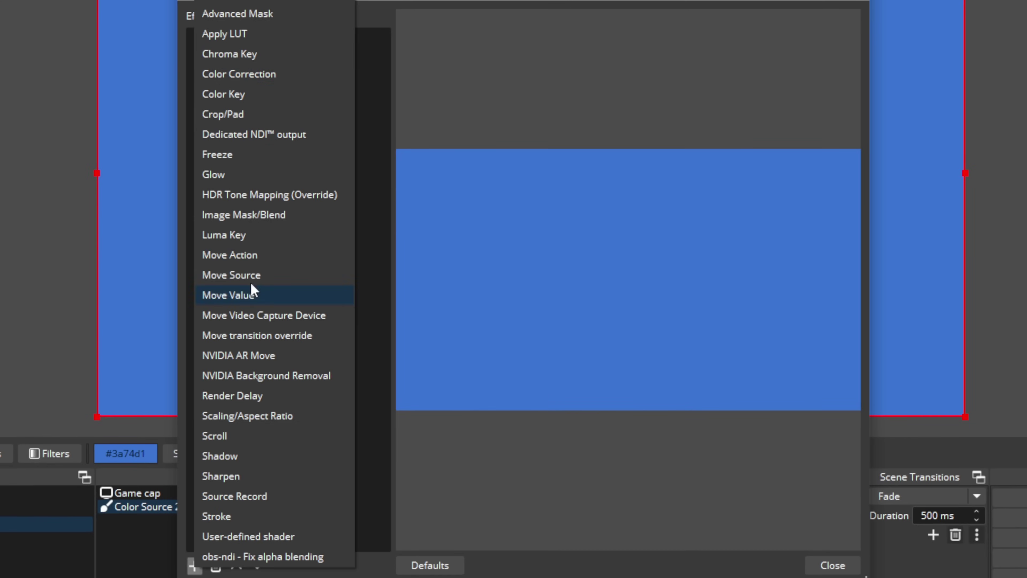
left_click(249, 14)
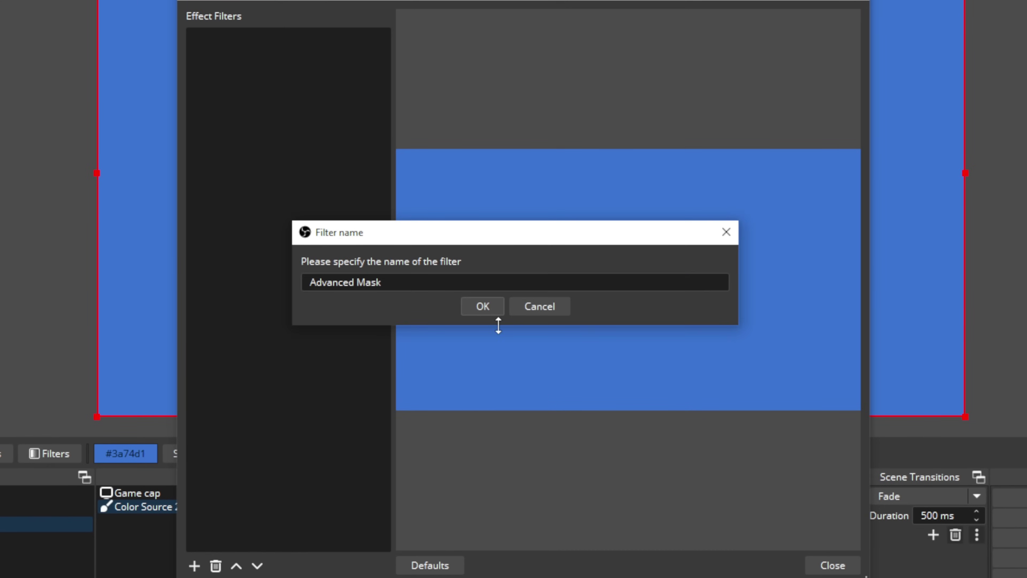
left_click(483, 311)
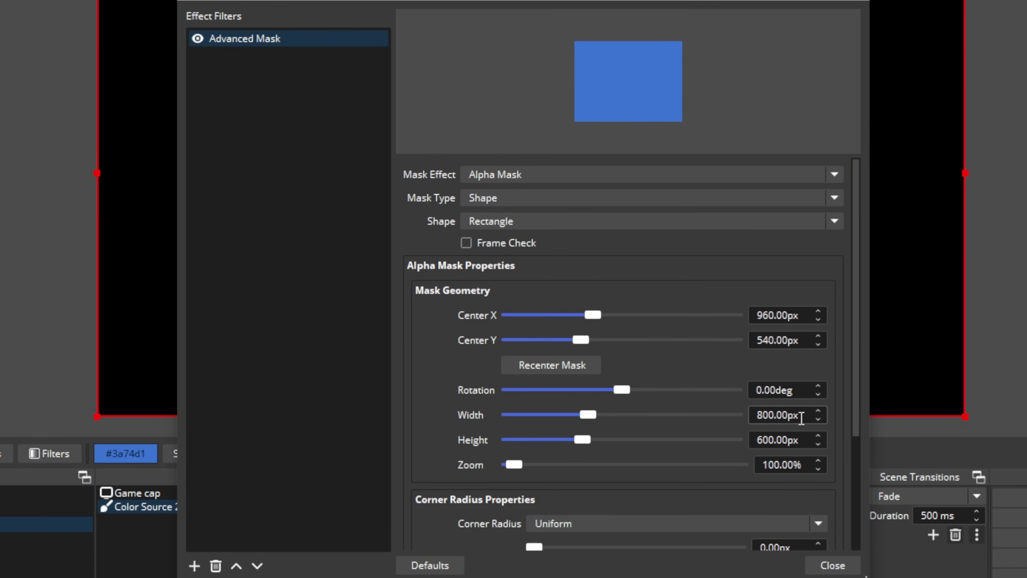
type("1920")
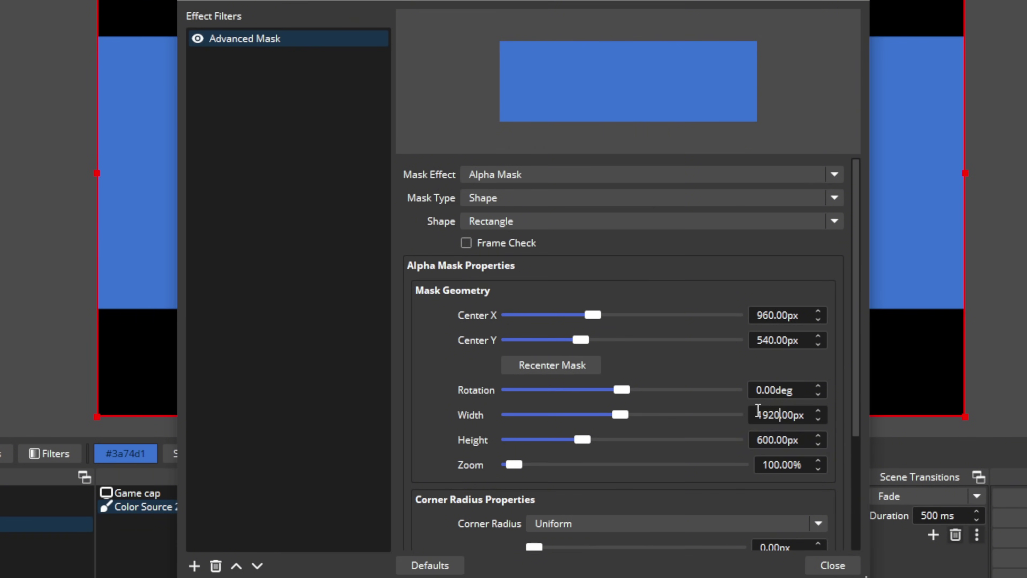
double_click(768, 439)
type("1080")
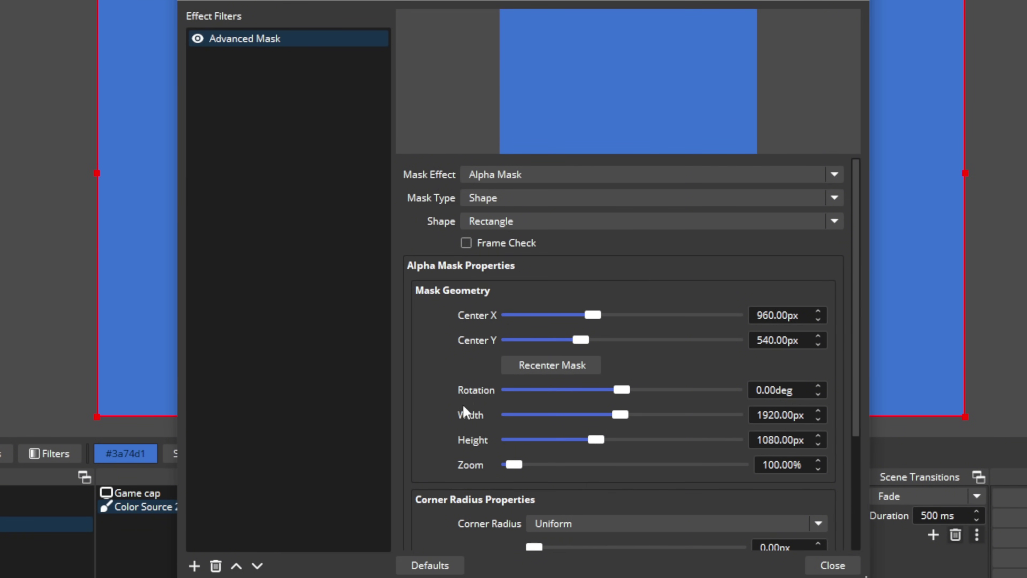
Give the mask a custom 150 px radius on the top-left and bottom-right corners, then close the filters
scroll(448, 438, "down", 1)
left_click(573, 476)
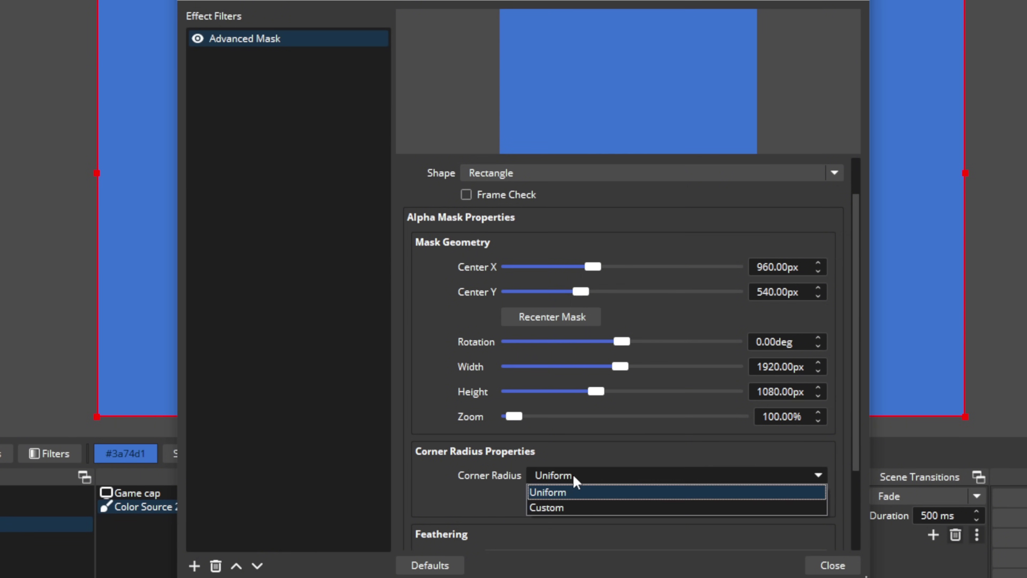
left_click(562, 509)
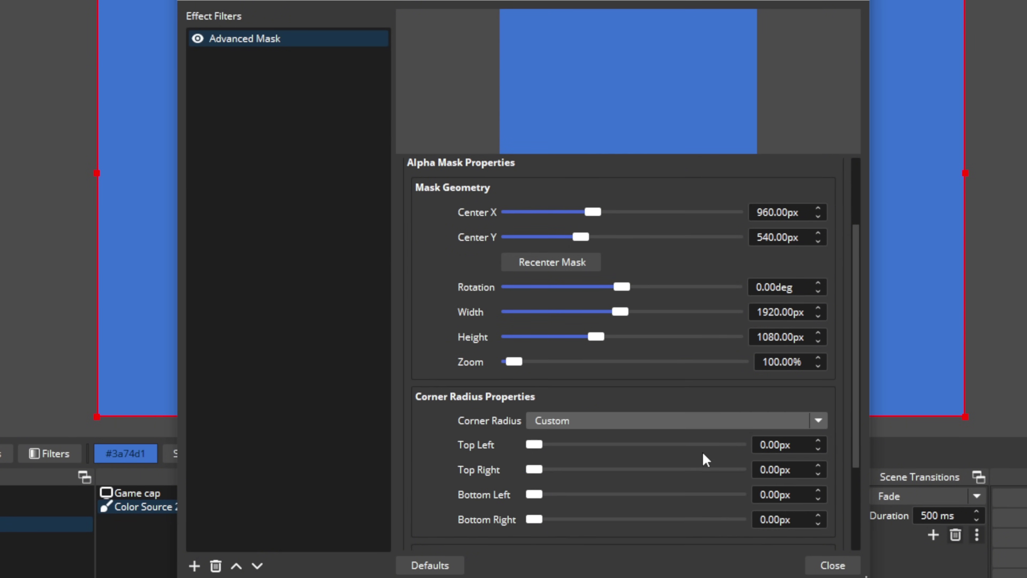
left_click_drag(788, 445, 756, 448)
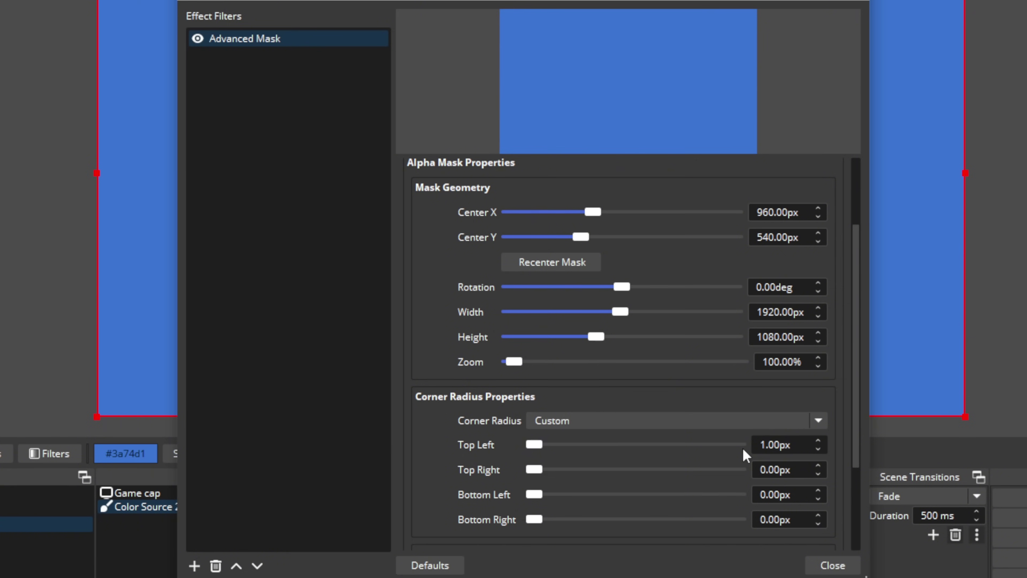
type("150")
left_click_drag(791, 519, 742, 520)
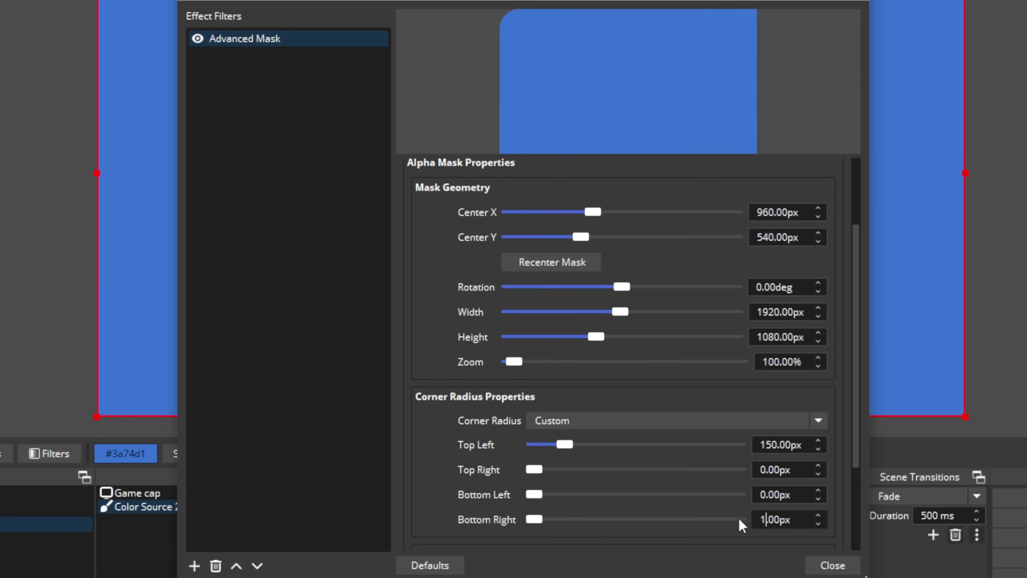
type("150")
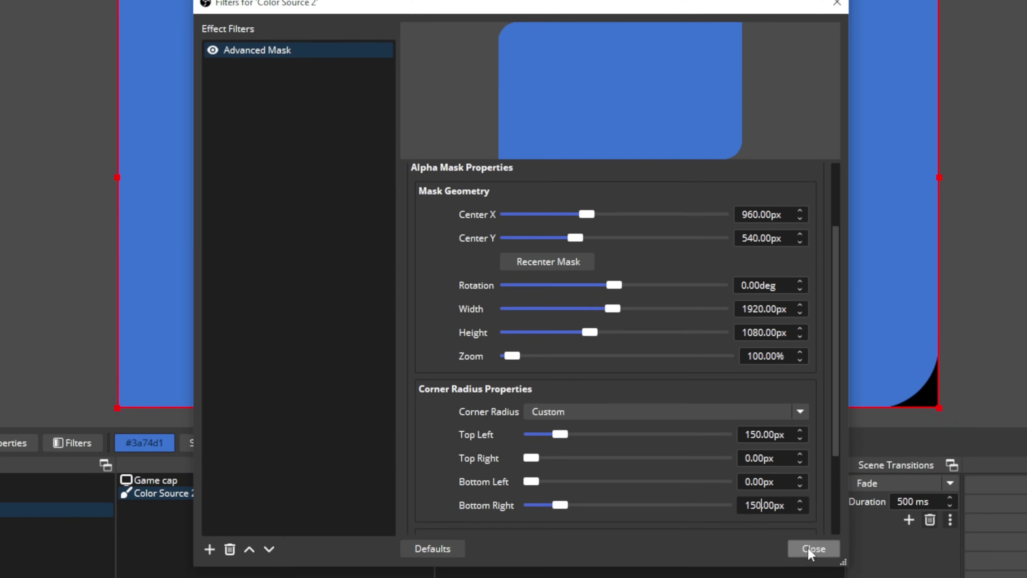
left_click(833, 565)
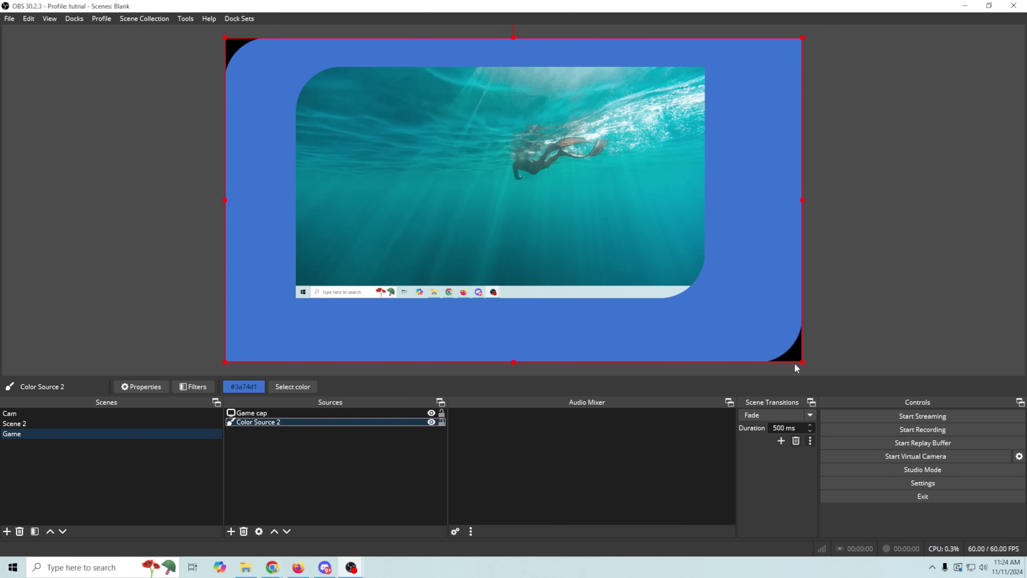
Shrink Color Source 2 from both corners and nudge it pixel by pixel to frame the game capture
left_click_drag(803, 362, 707, 308)
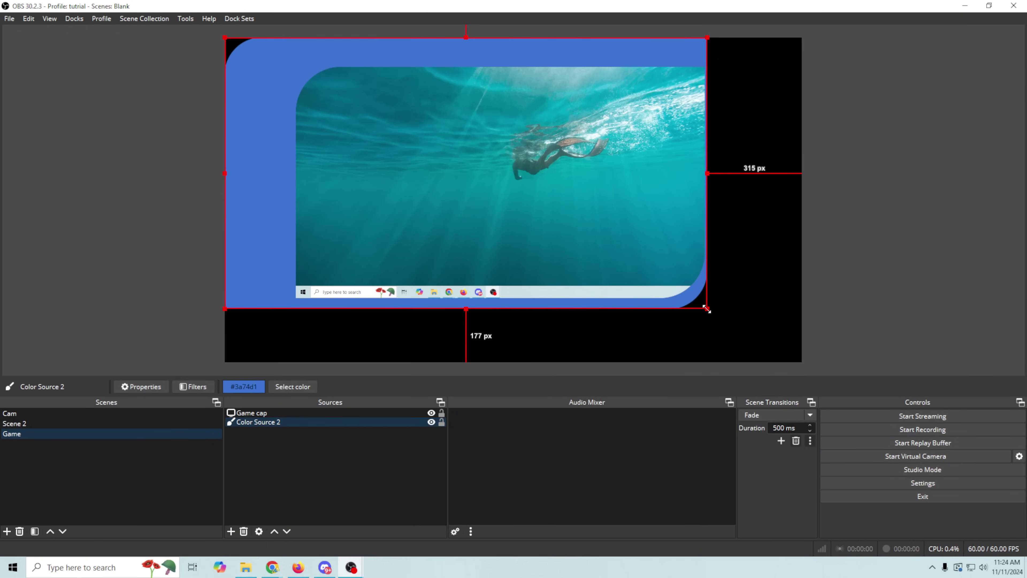
left_click_drag(226, 36, 325, 70)
key("Up")
key("Up")
key("Up")
key("Up")
key("Up")
key("Up")
key("Up")
key("Up")
key("Up")
key("Up")
key("Up")
key("Up")
key("Up")
key("Up")
key("Up")
key("Up")
key("Up")
key("Up")
key("Up")
key("Up")
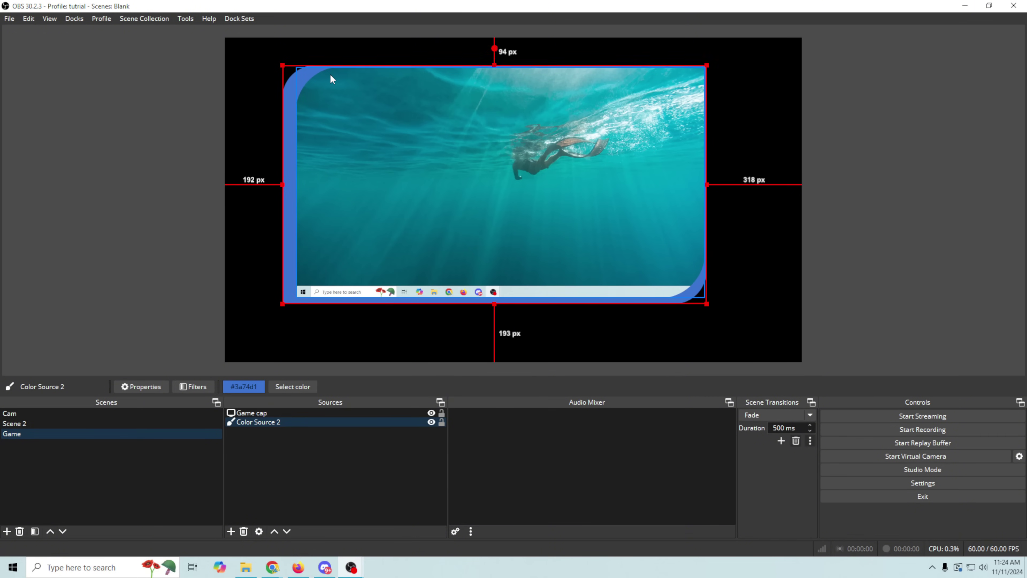
key("Right")
key("Right")
key("Right")
key("Right")
key("Right")
key("Right")
key("Right")
key("Right")
key("Right")
key("Right")
key("Right")
key("Right")
key("Right")
key("Right")
key("Right")
key("Right")
key("Right")
key("Right")
key("Right")
key("Right")
key("Right")
key("Right")
key("Right")
key("Up")
key("Up")
key("Up")
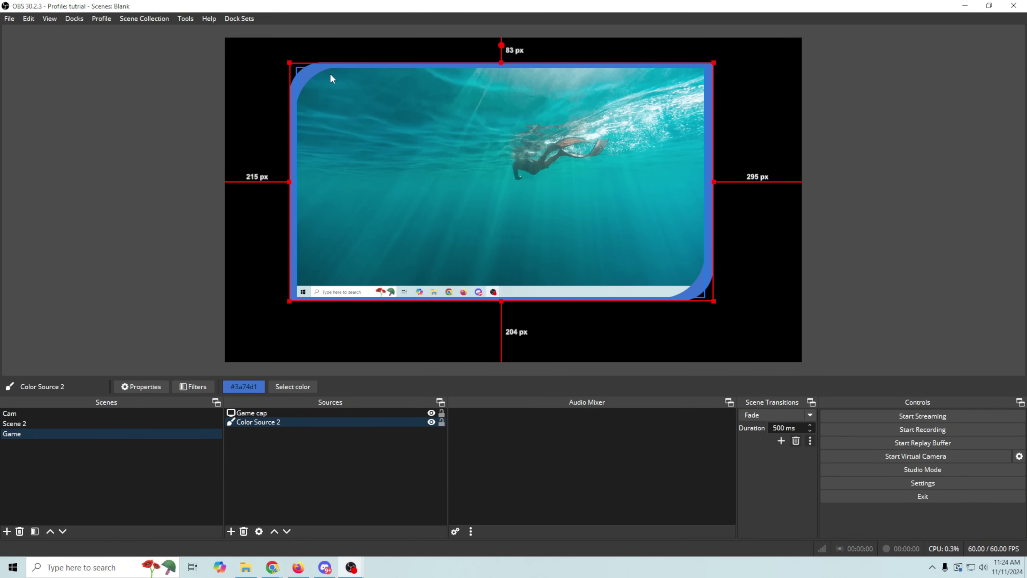
key("Down")
key("Down")
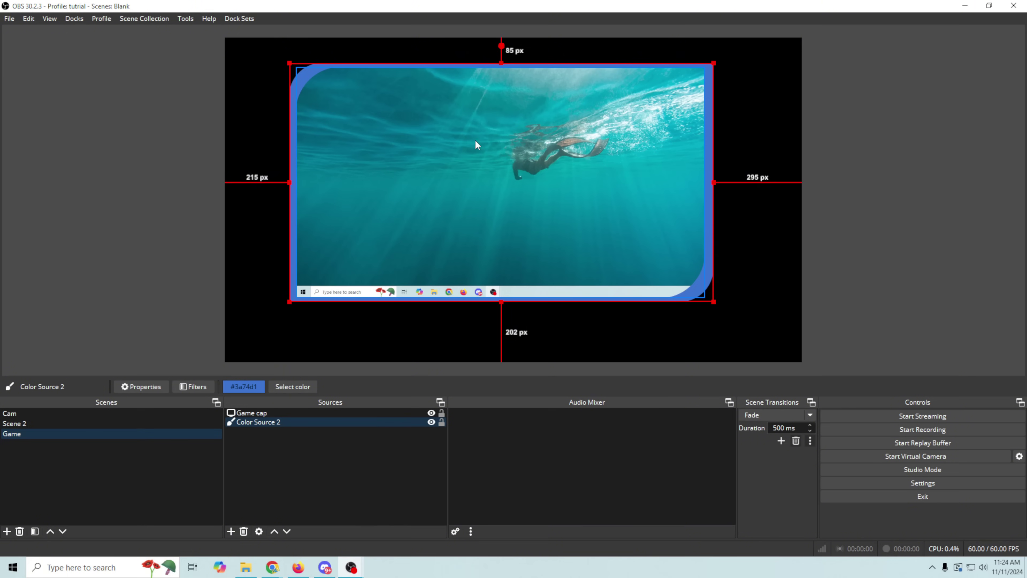
key("Right")
key("Left")
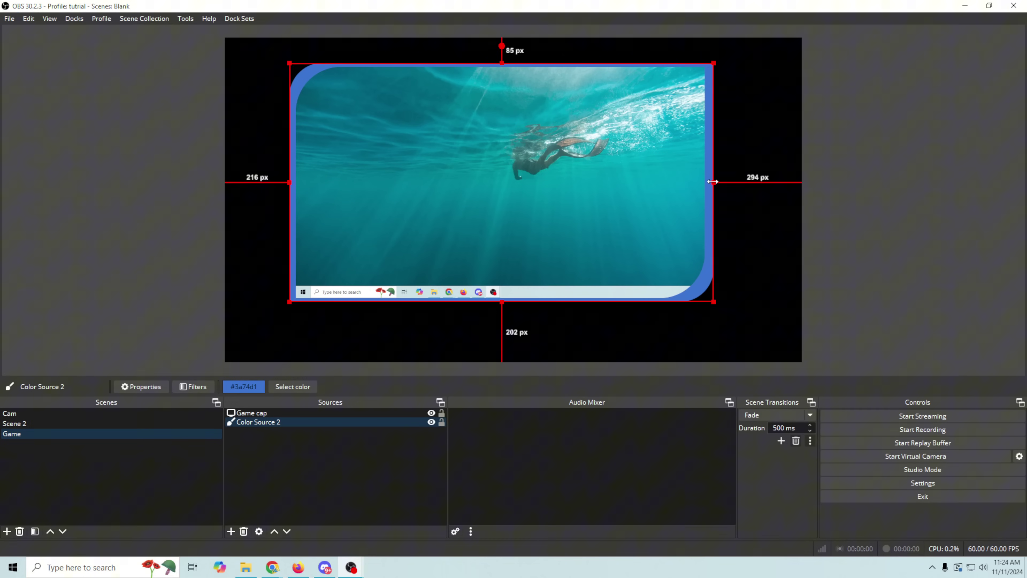
left_click_drag(712, 182, 711, 183)
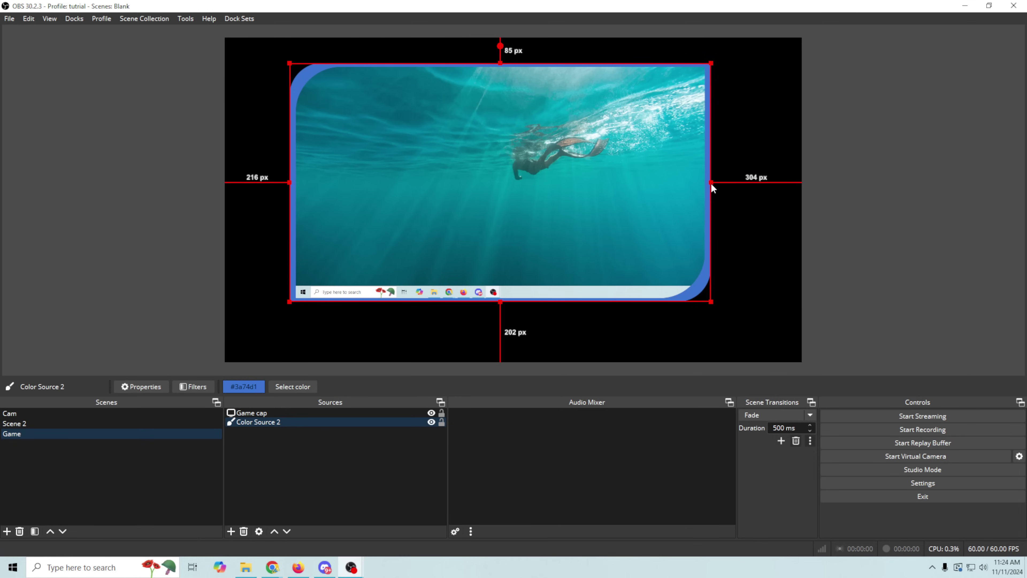
key("Right")
key("Right")
key("Right")
key("Right")
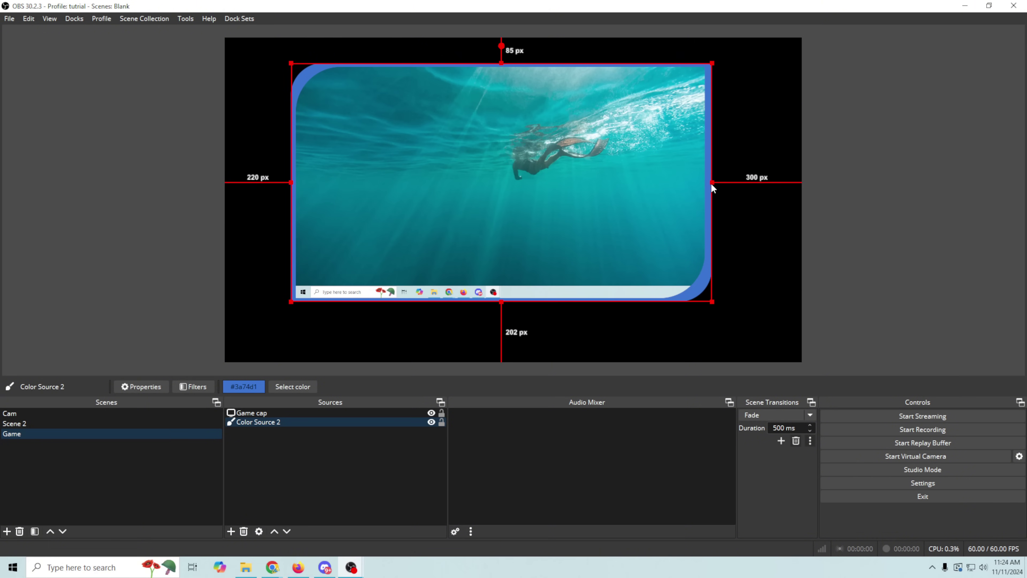
right_click(306, 423)
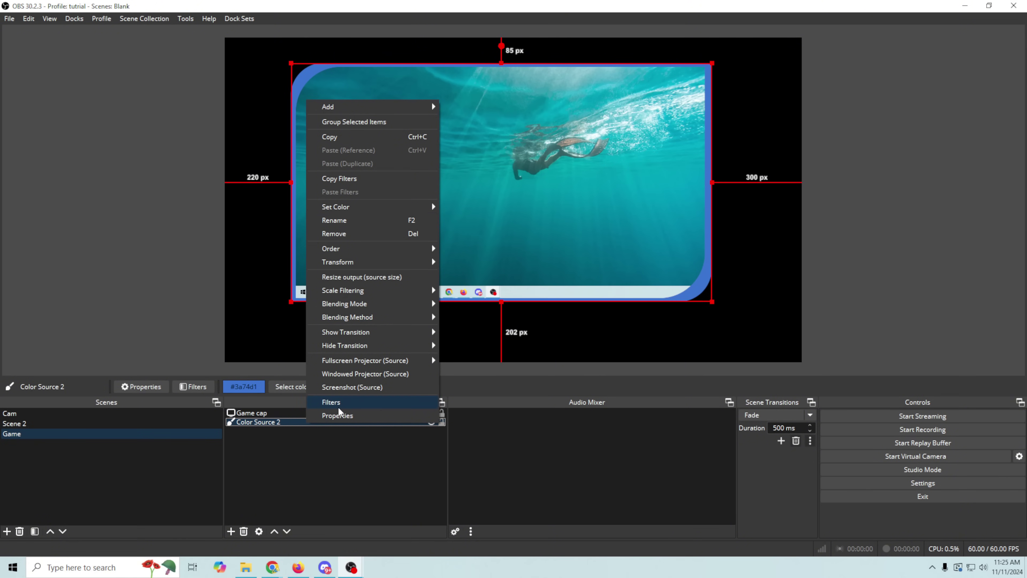
Change Color Source 2's colour to red #d10404 in its properties, then deselect it
left_click(337, 416)
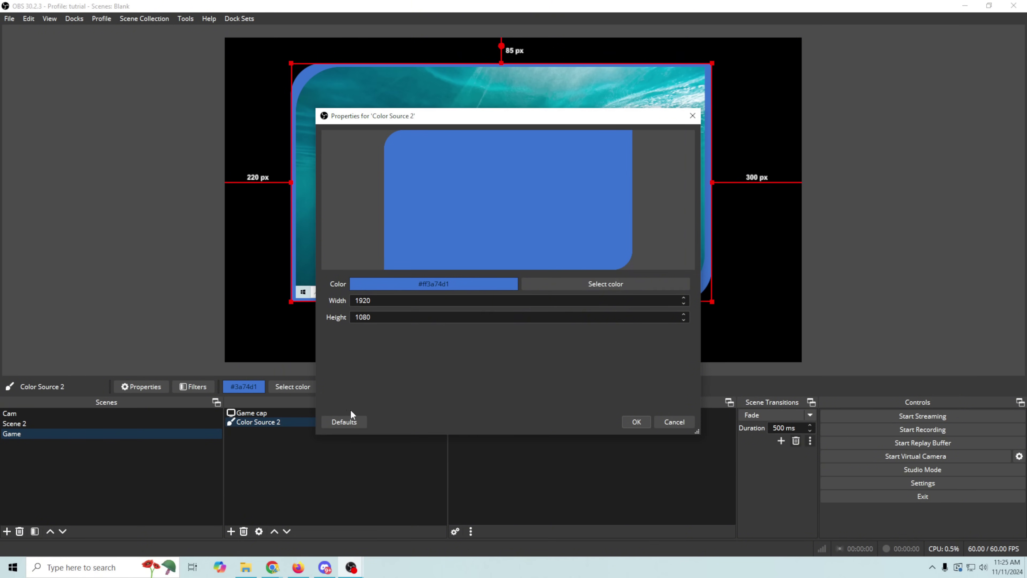
left_click(592, 285)
left_click_drag(581, 206, 610, 169)
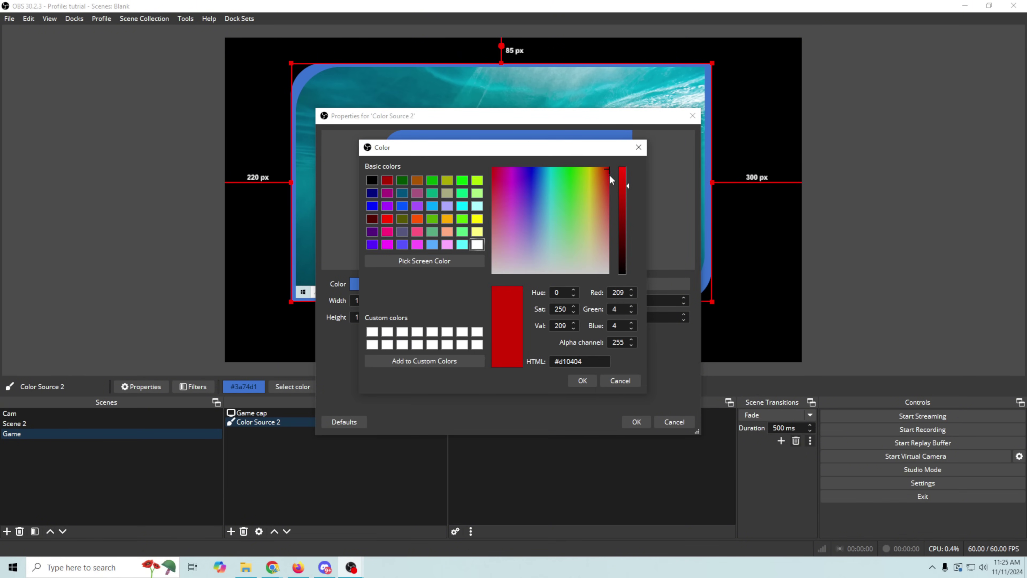
left_click(579, 381)
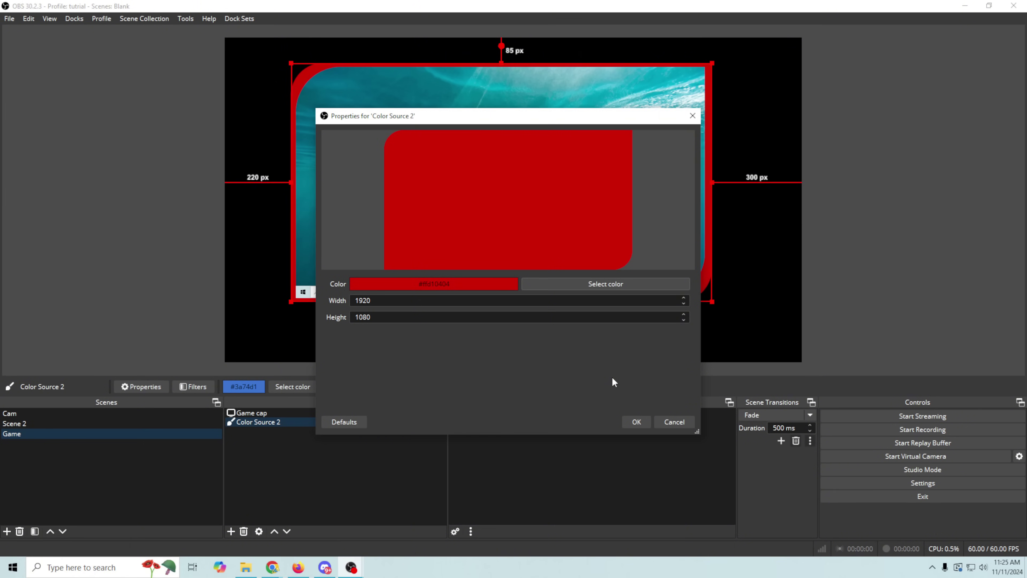
left_click(631, 425)
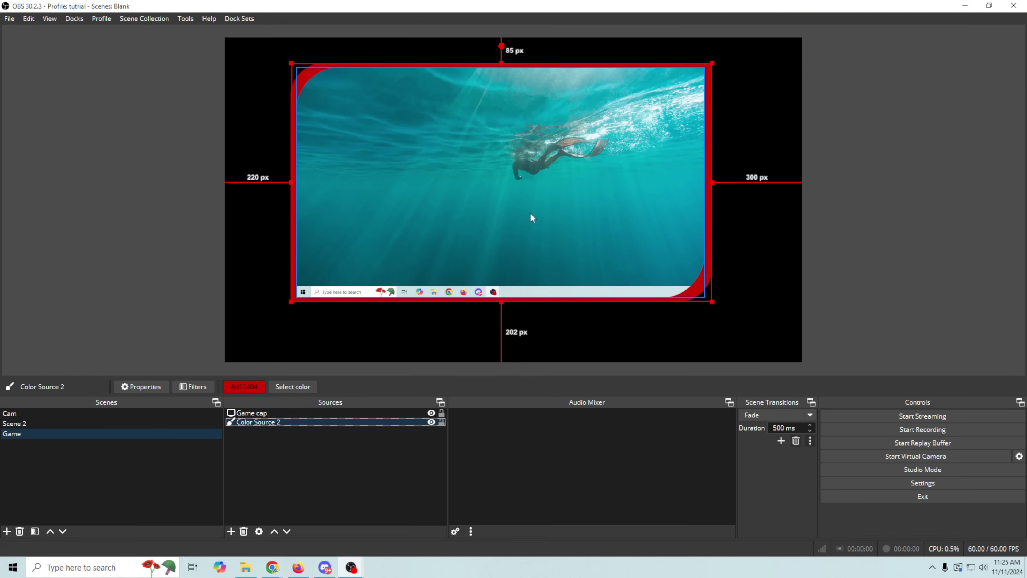
left_click(261, 323)
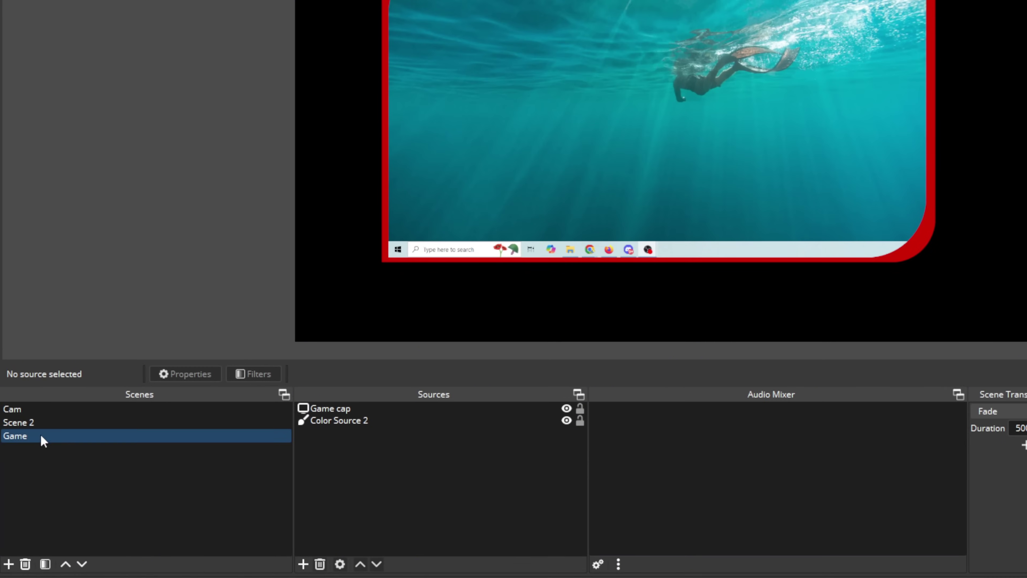
Move Scene 2 below Game in the scene list and add the existing Game scene to it as a source
left_click(43, 423)
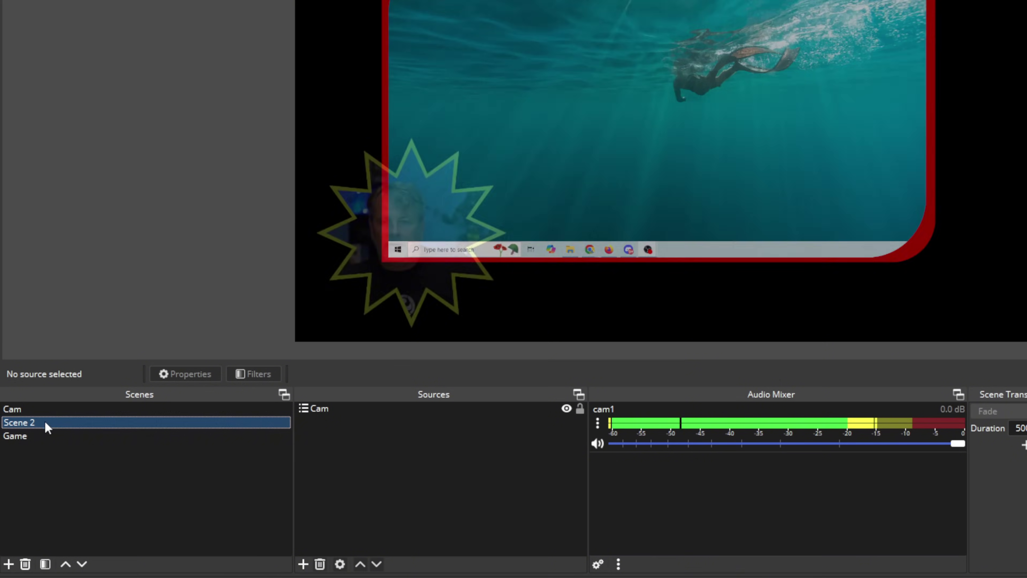
left_click_drag(44, 422, 52, 478)
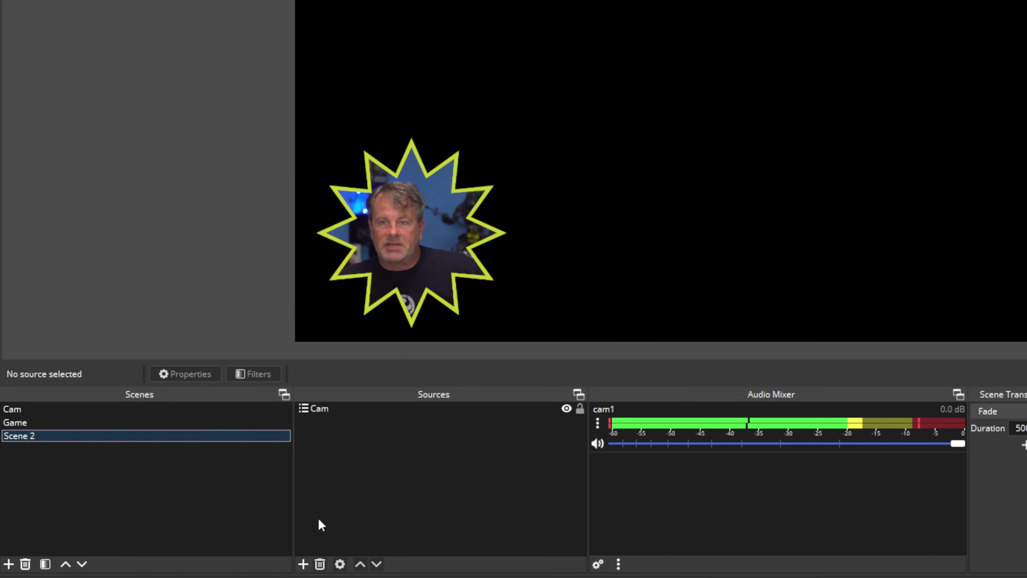
left_click(304, 564)
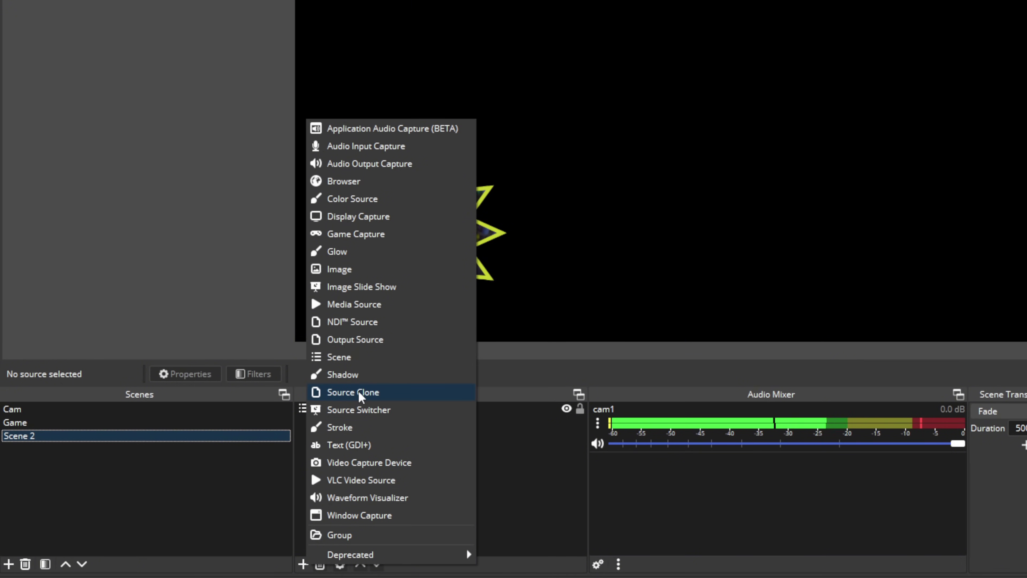
left_click(340, 357)
left_click(589, 213)
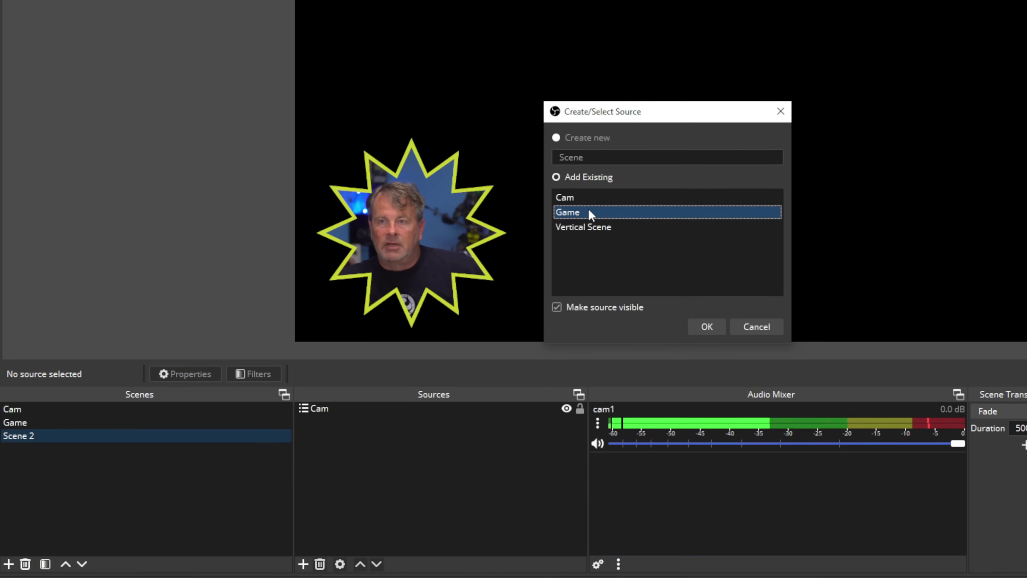
left_click(706, 326)
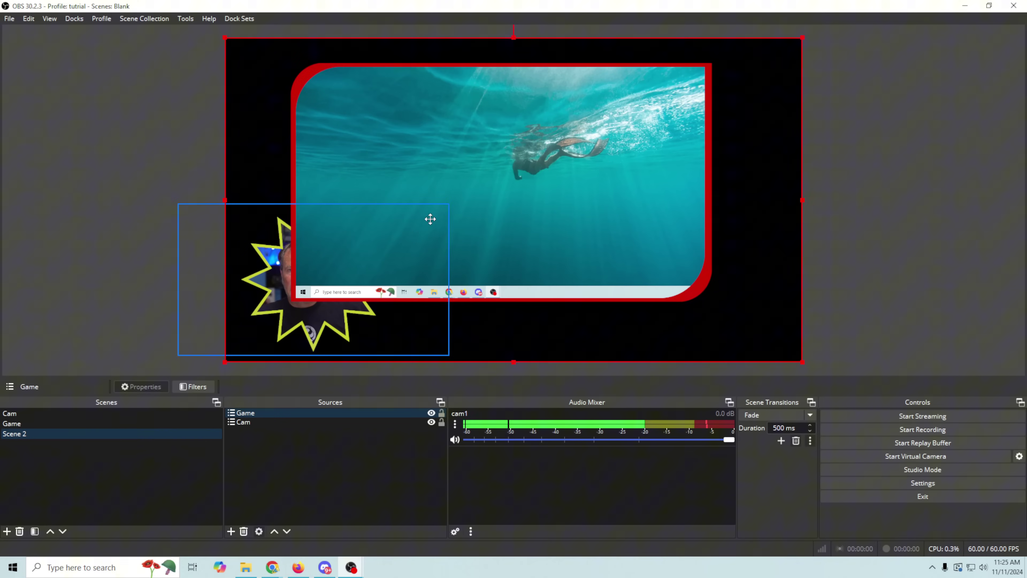
Layer Game beneath Cam, then enlarge and position it to the right of the star cam
left_click_drag(430, 219, 495, 224)
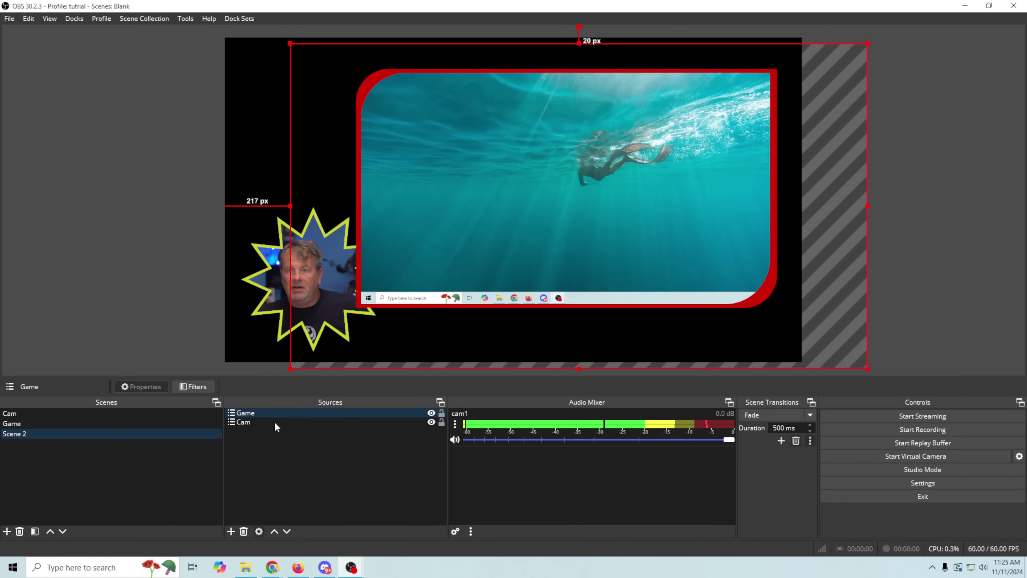
left_click_drag(248, 412, 260, 442)
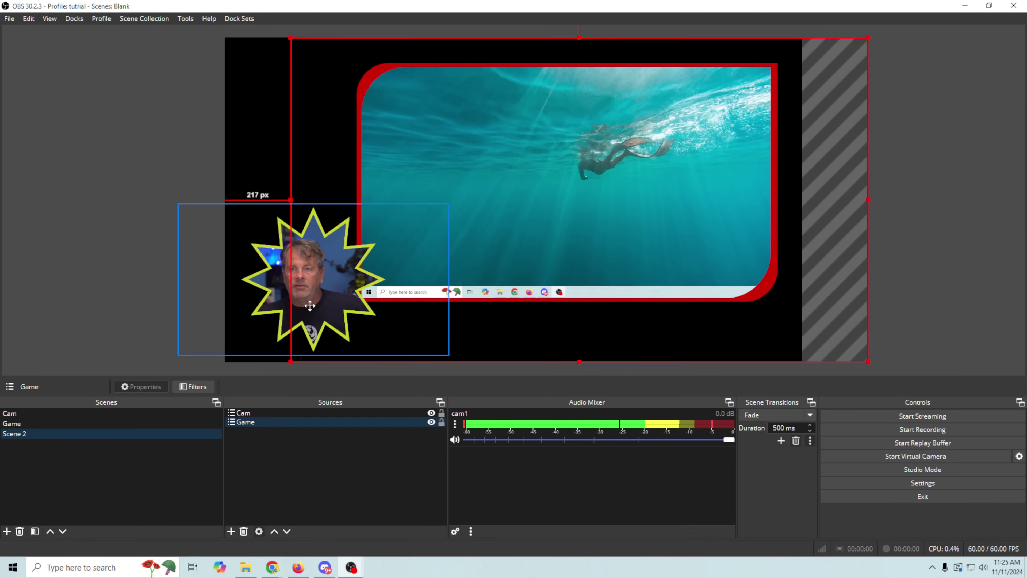
left_click_drag(303, 320, 282, 306)
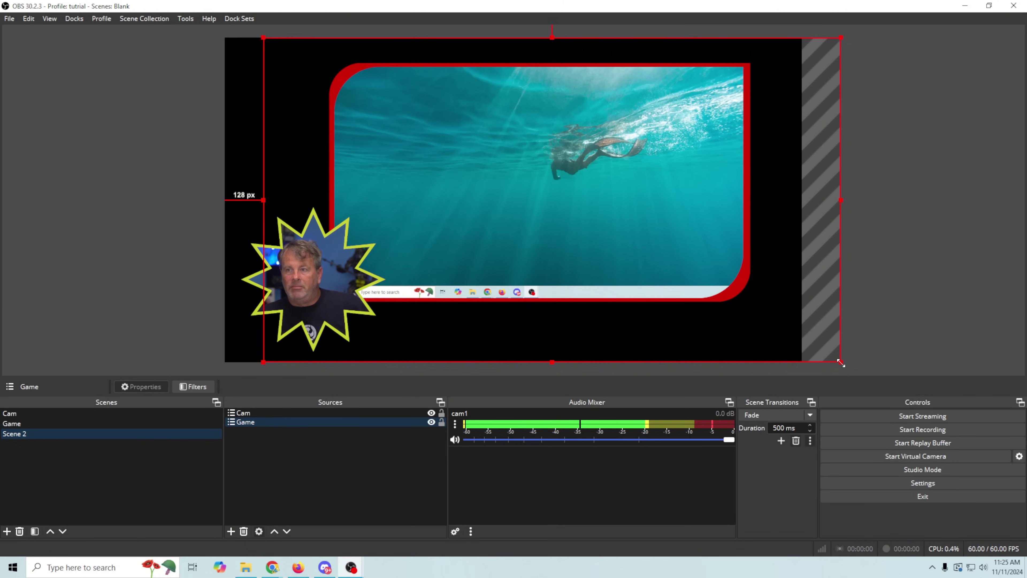
left_click_drag(840, 362, 875, 393)
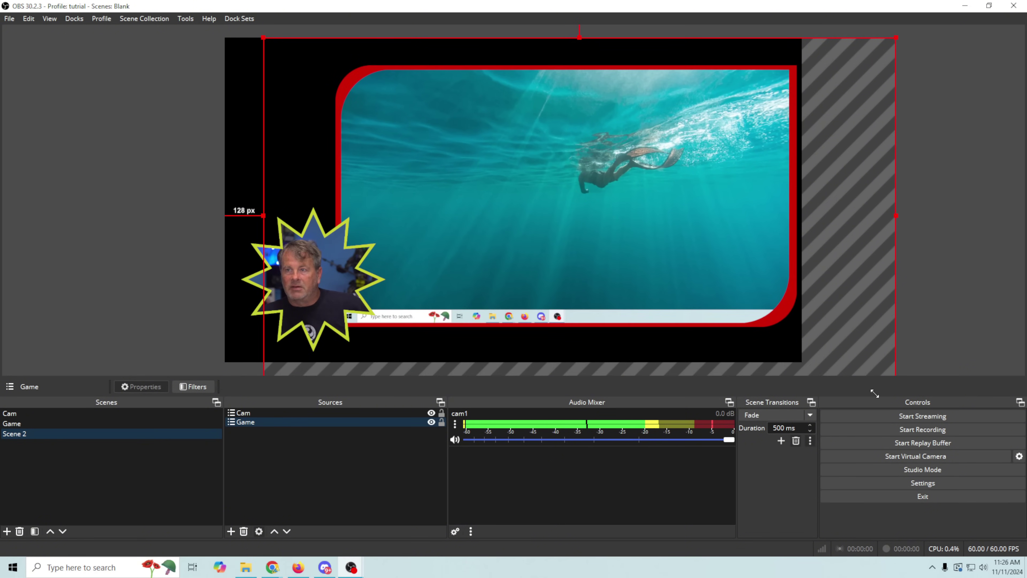
left_click_drag(756, 354, 749, 340)
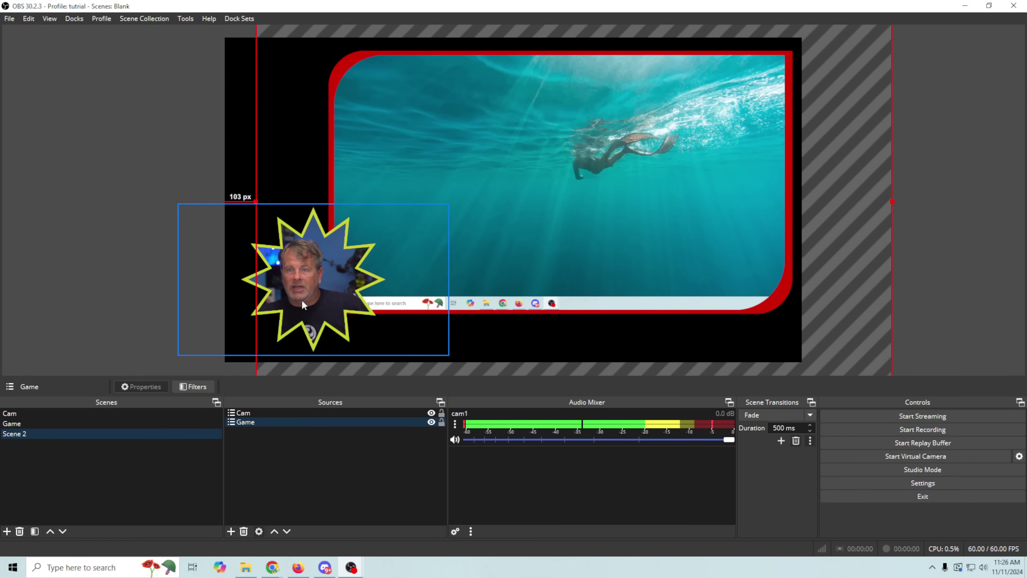
left_click_drag(301, 301, 289, 303)
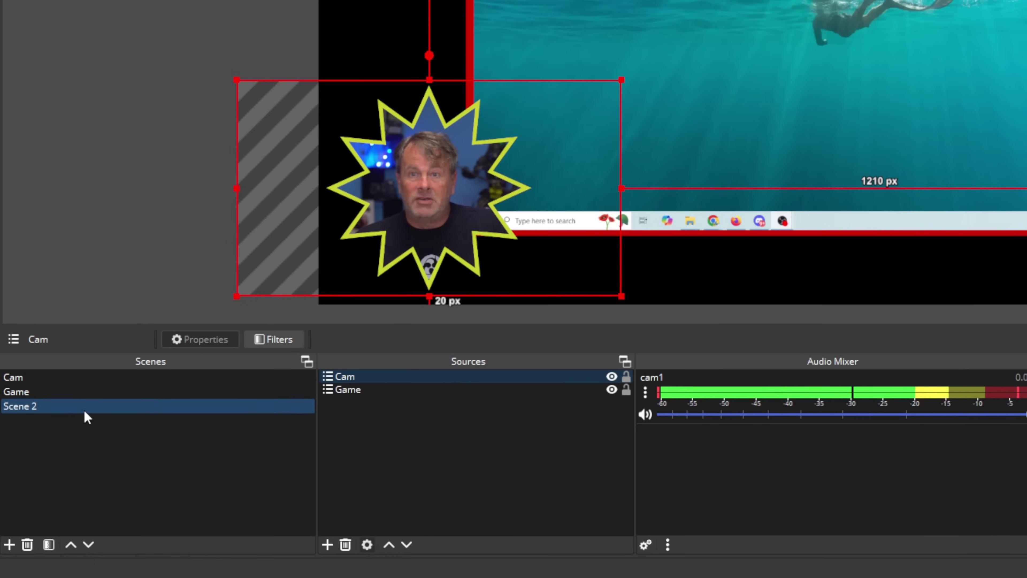
Duplicate Scene 2 as Scene 2 2, moving the star cam to the upper right and Game down-left
right_click(59, 442)
right_click(83, 413)
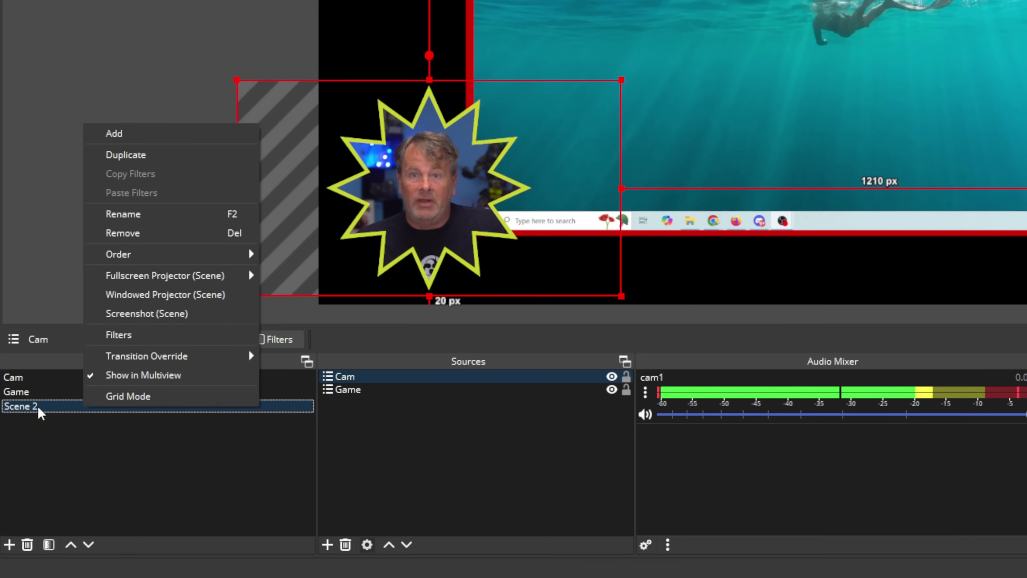
left_click(150, 155)
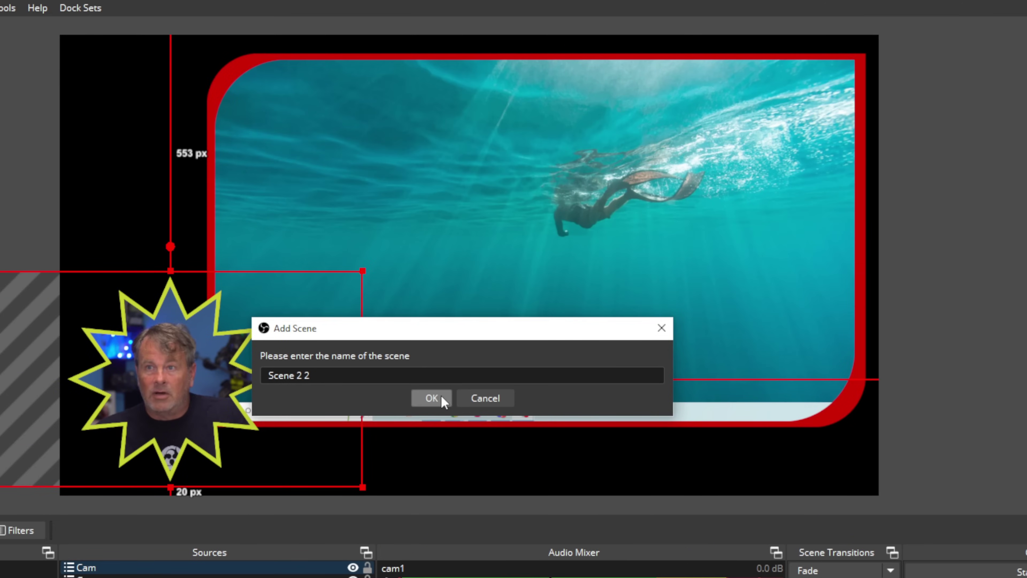
left_click(432, 398)
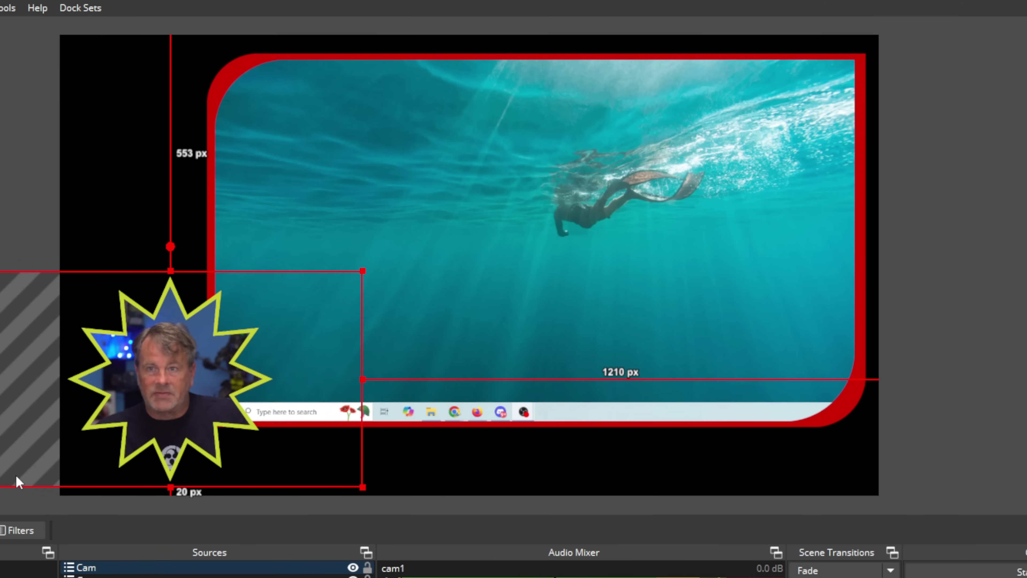
left_click_drag(190, 395, 793, 156)
left_click_drag(513, 303, 385, 360)
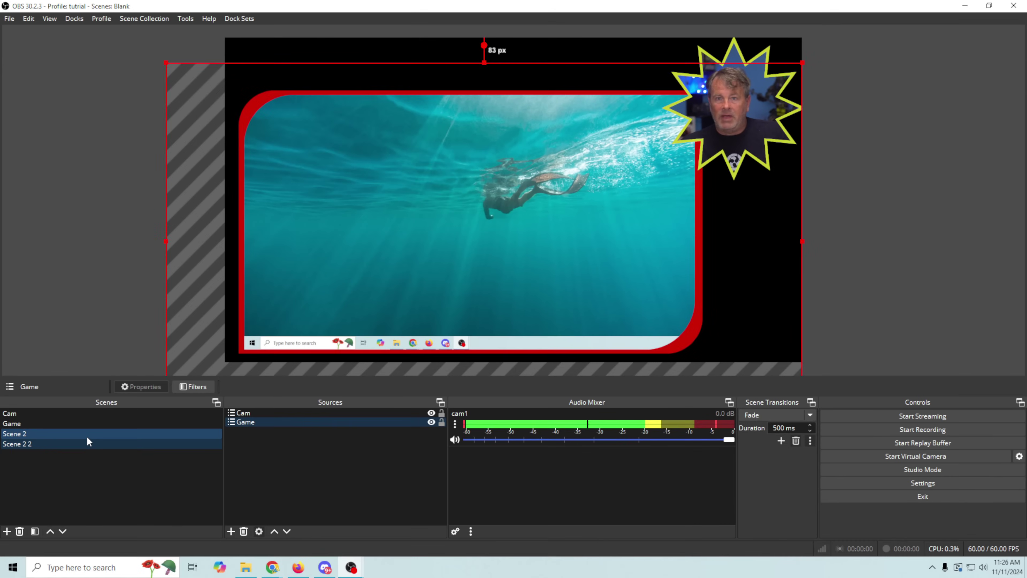
Compare Scene 2 and Scene 2 2 by switching between them, ending with Game selected in Scene 2 2
left_click(85, 443)
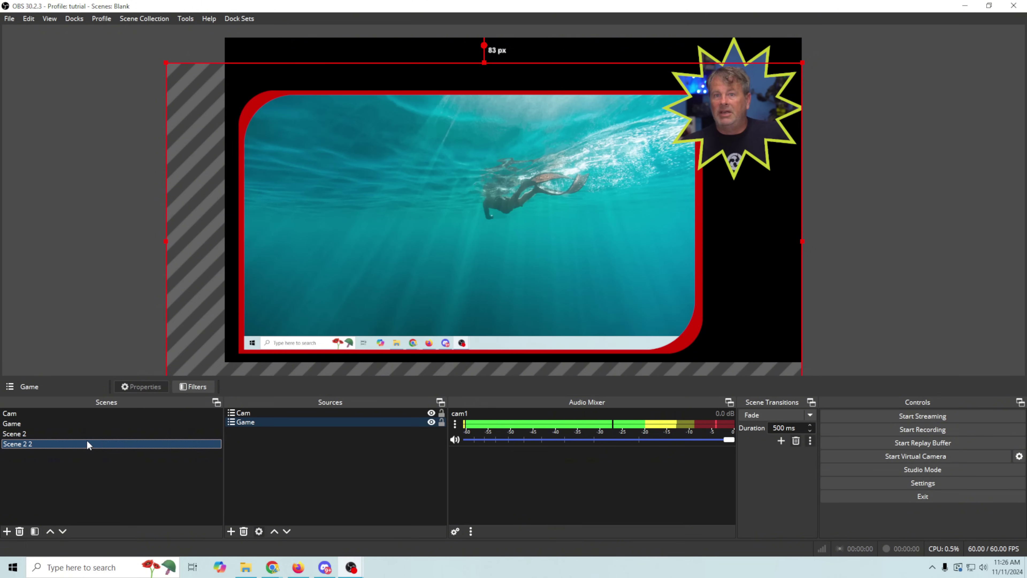
left_click(88, 436)
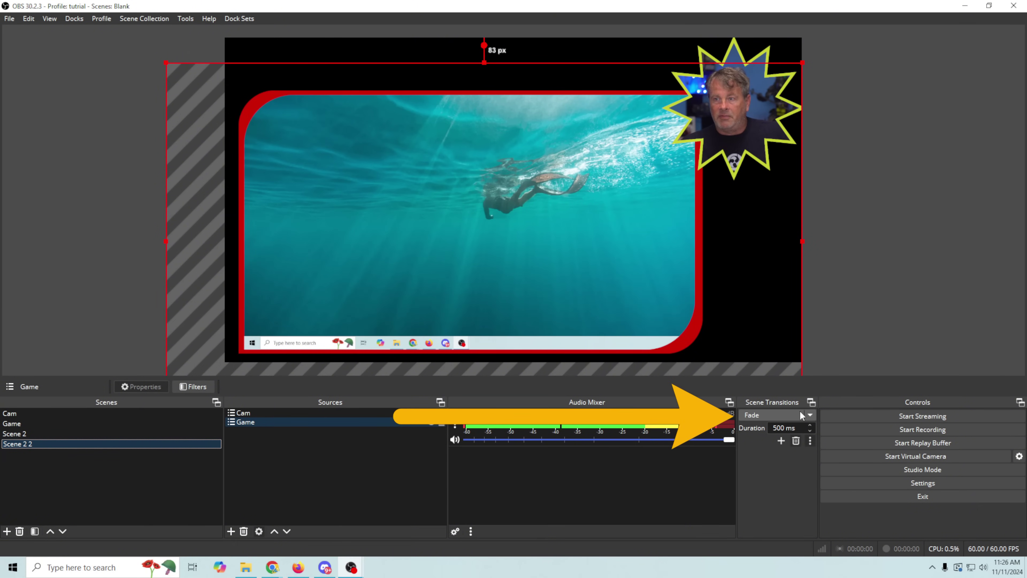
left_click(114, 441)
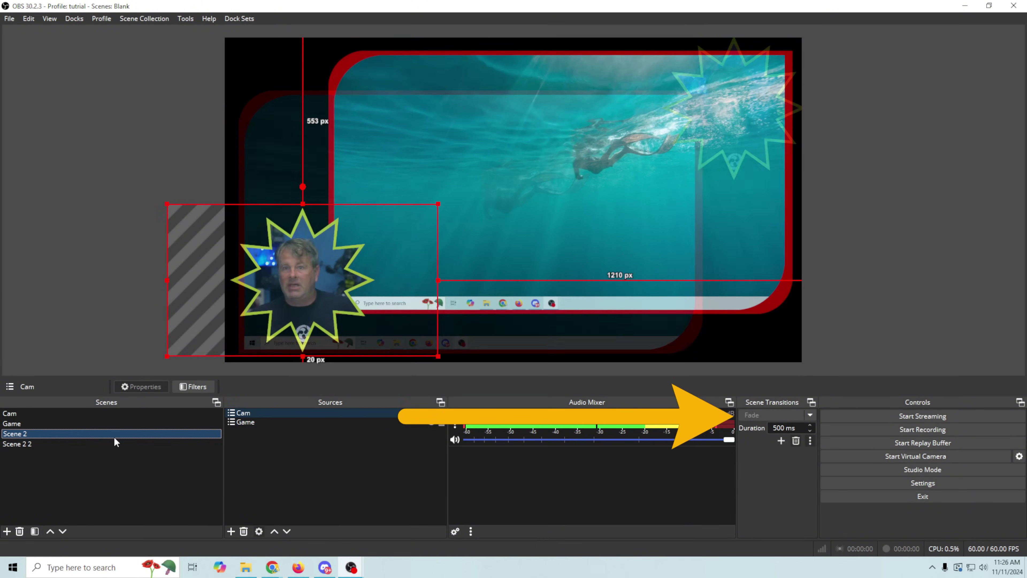
left_click(113, 440)
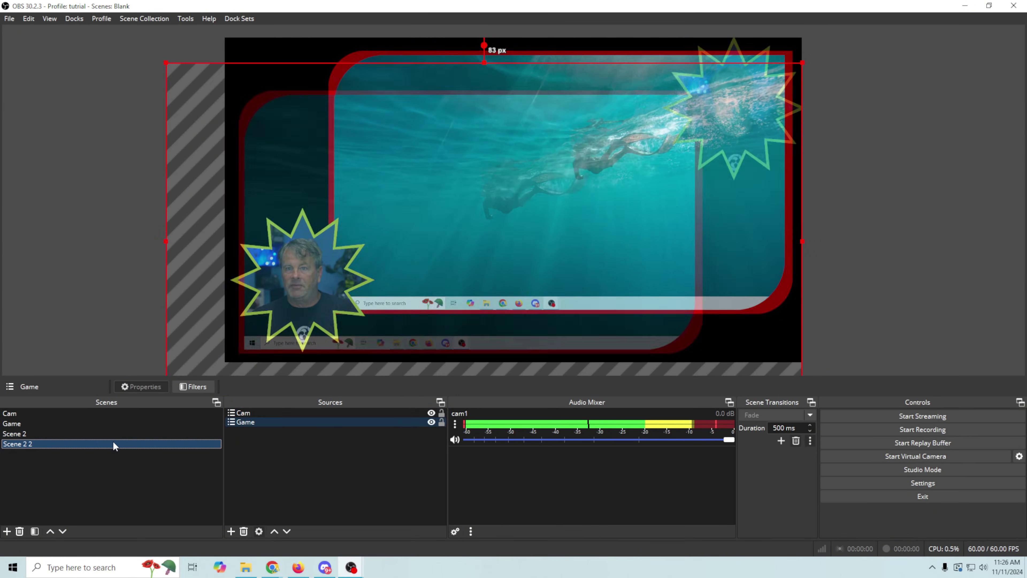
left_click(85, 433)
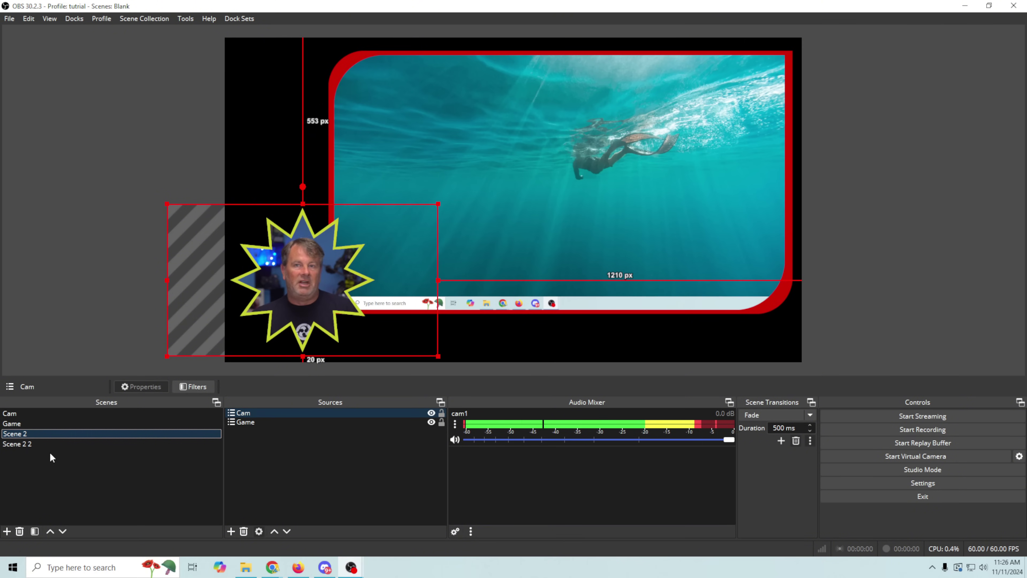
left_click(52, 442)
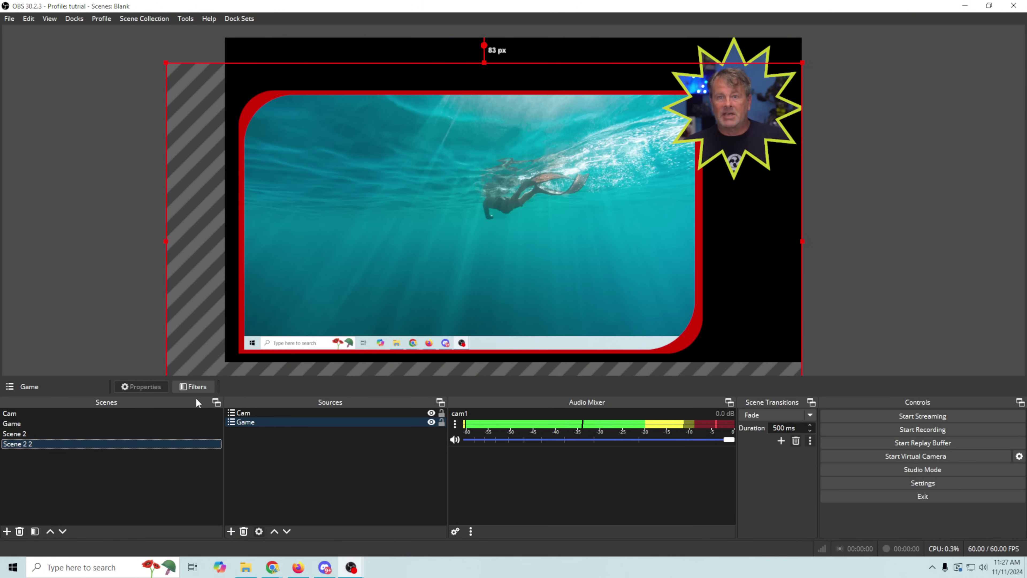
left_click(265, 413, "ctrl")
left_click(264, 421)
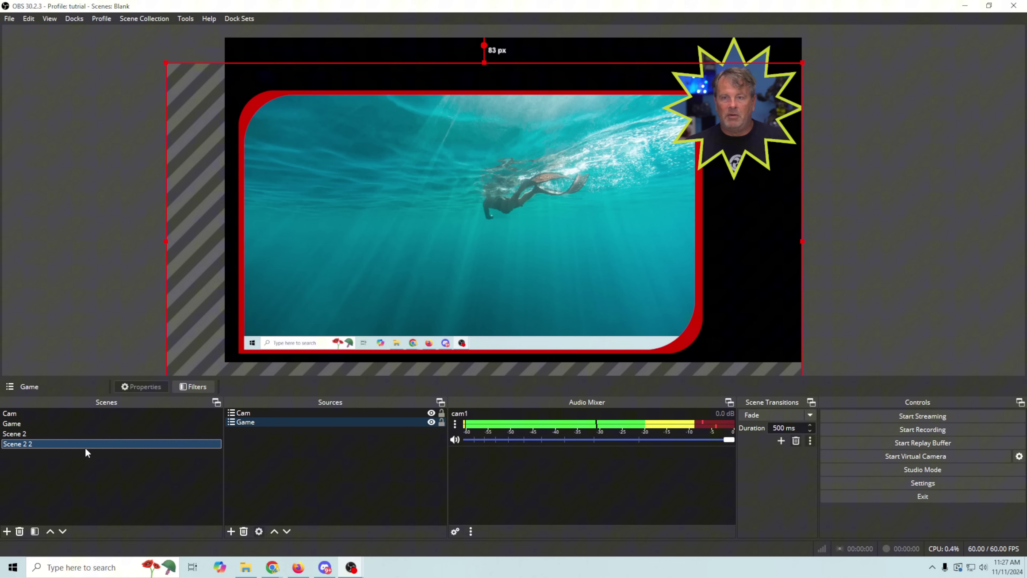
Duplicate Scene 2 2 as Scene 2 2 2 and move the capture up and enlarge it toward the lower right
right_click(41, 443)
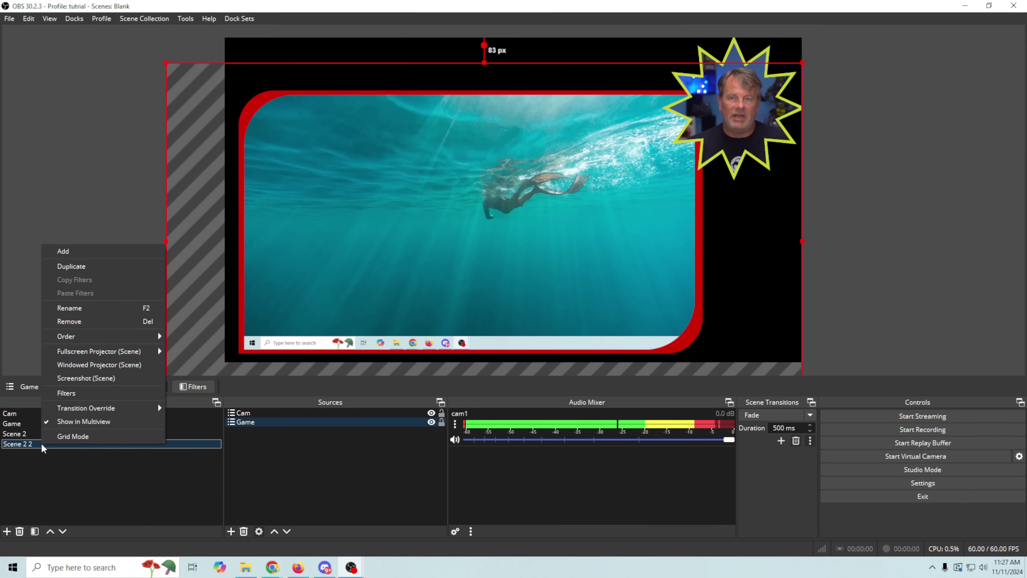
left_click(91, 266)
left_click(486, 294)
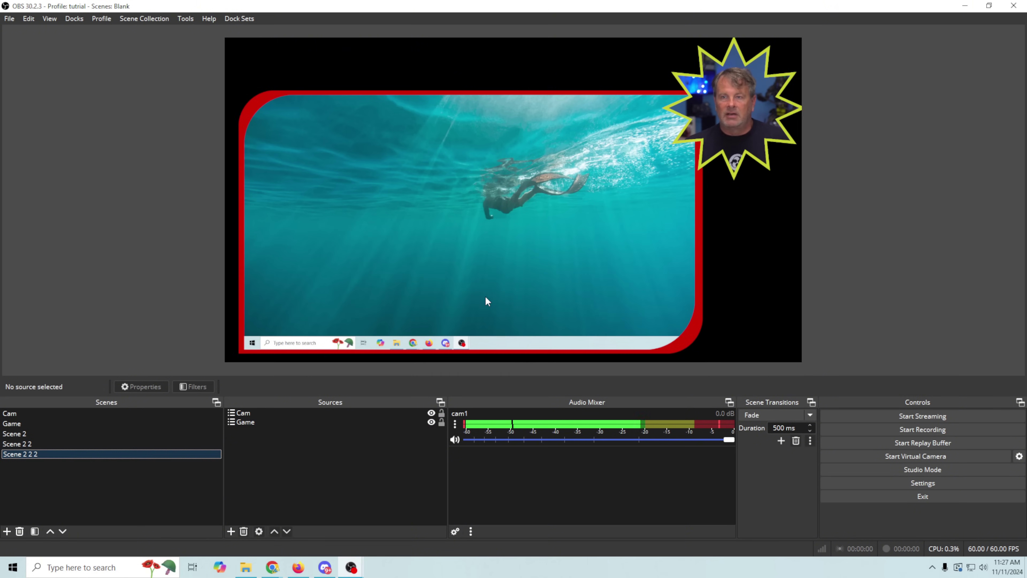
left_click_drag(411, 302, 414, 256)
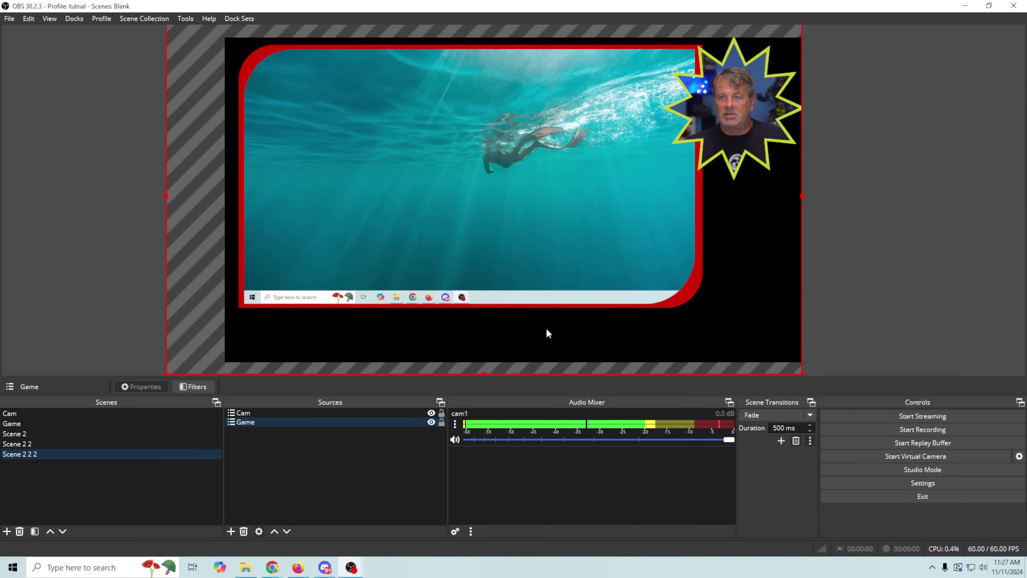
left_click_drag(803, 374, 897, 424)
Enlarge the starburst cam to nearly fill the canvas, its top edge aligned with the canvas top
left_click(750, 172)
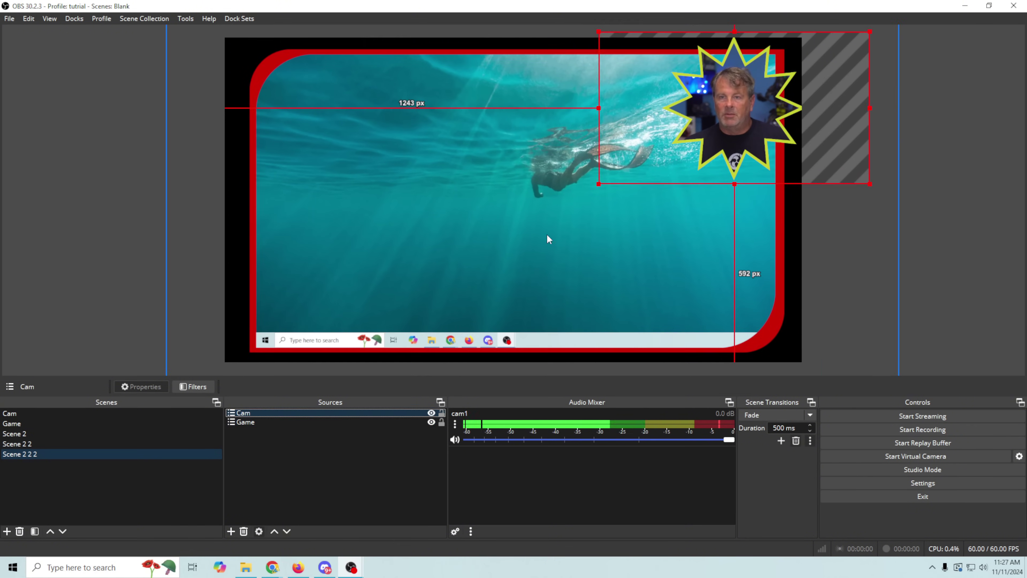
left_click_drag(721, 92, 384, 127)
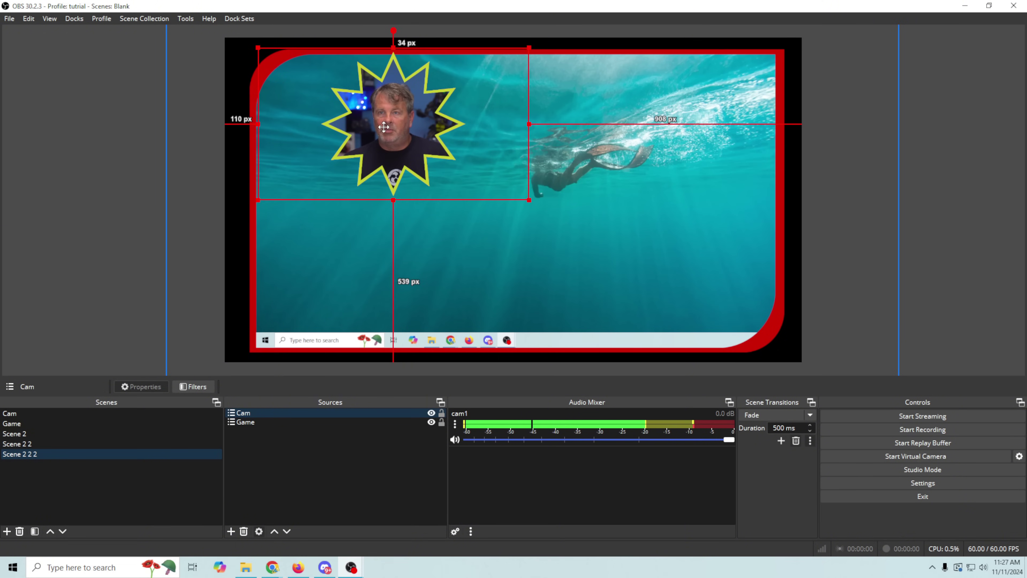
left_click_drag(529, 200, 745, 372)
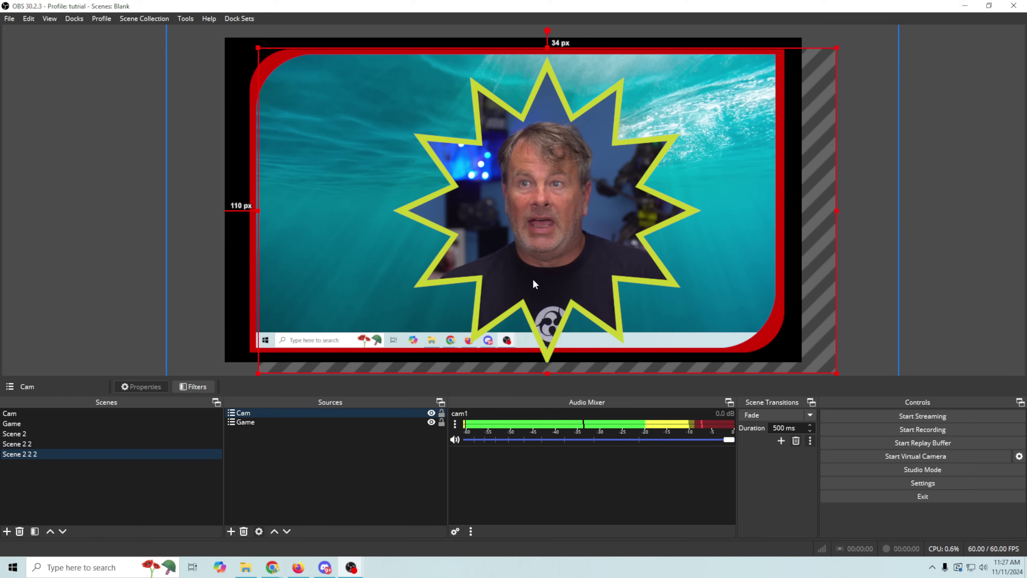
left_click_drag(534, 286, 629, 266)
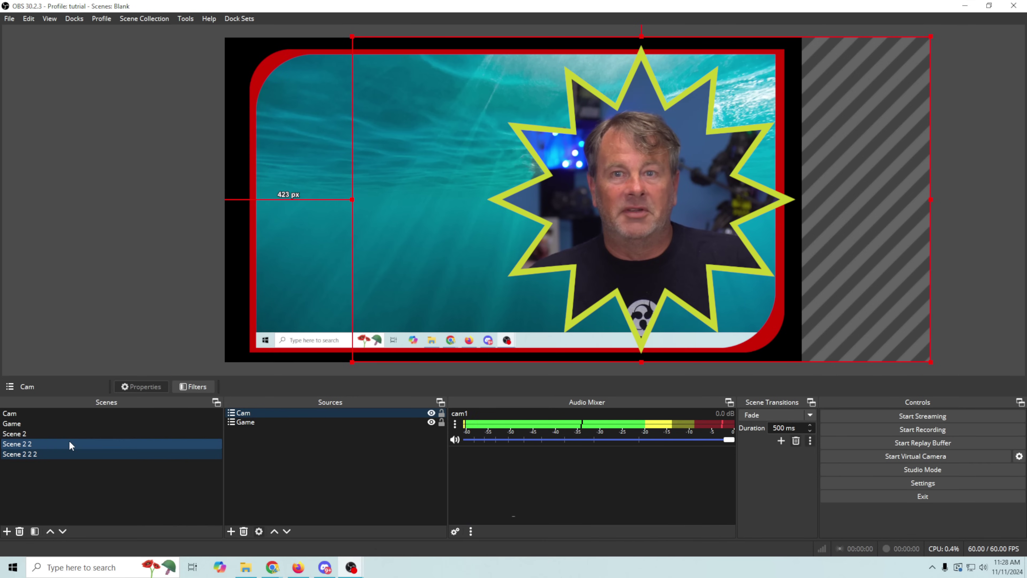
Set the scene transition to Move and test it across Scene 2 2, Scene 2 and Scene 2 2 2
left_click(809, 415)
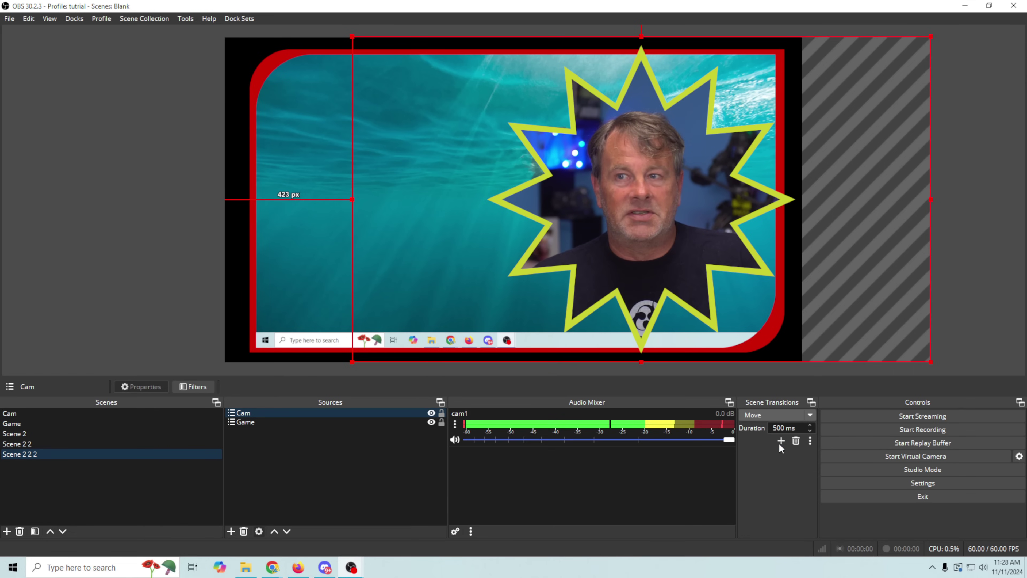
left_click(778, 446)
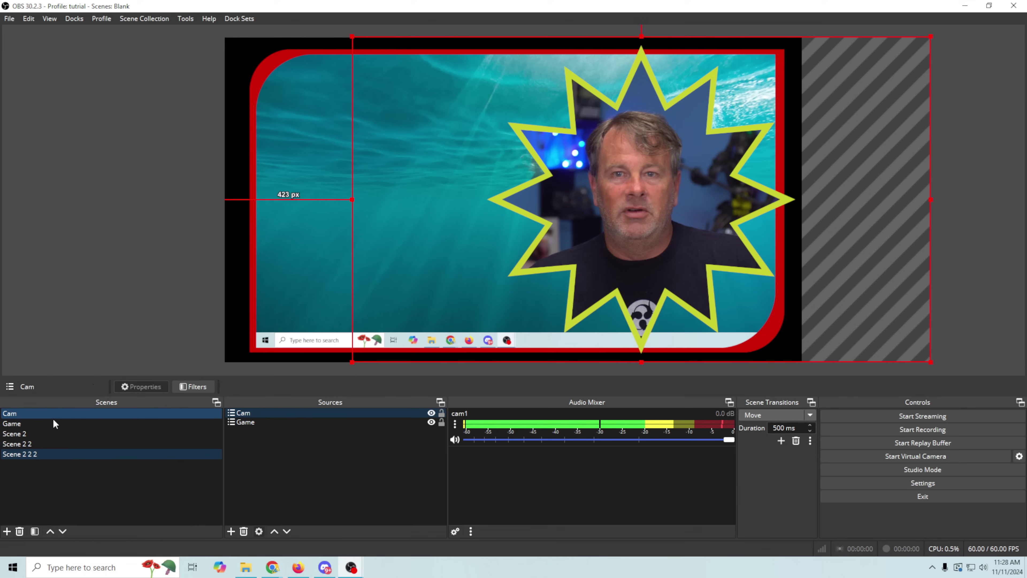
left_click(38, 444)
left_click(213, 229)
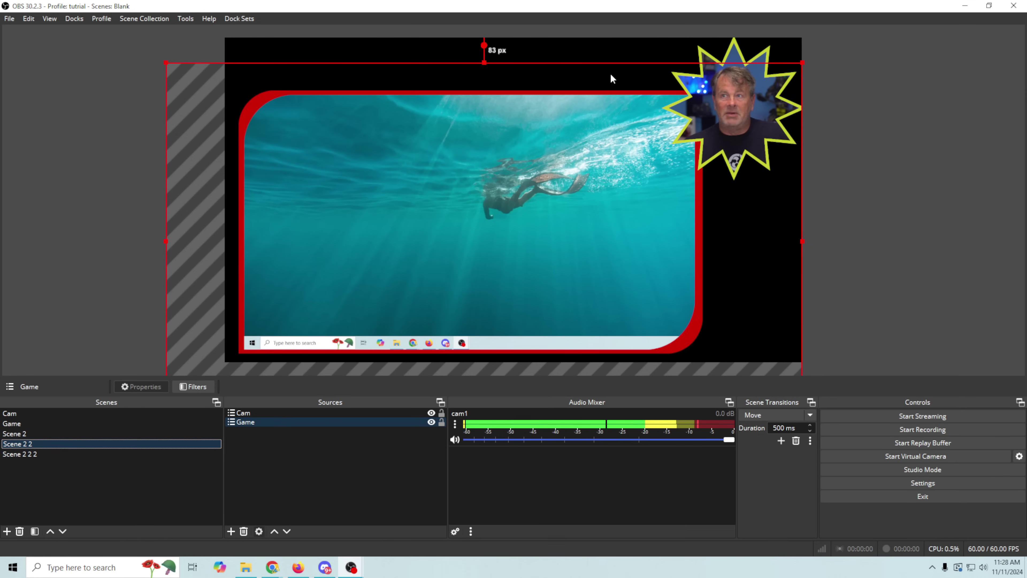
left_click(64, 434)
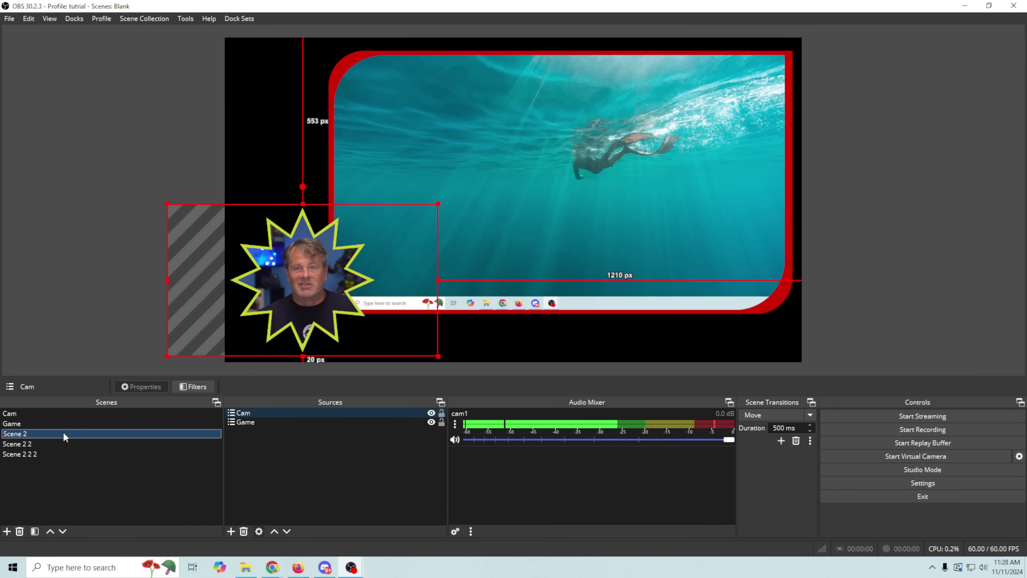
left_click(64, 443)
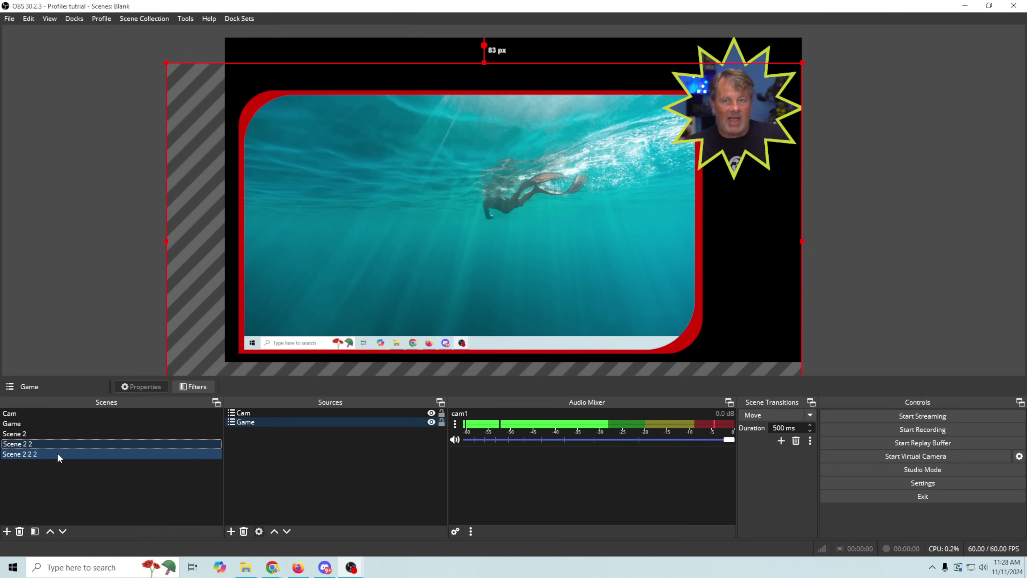
left_click(57, 453)
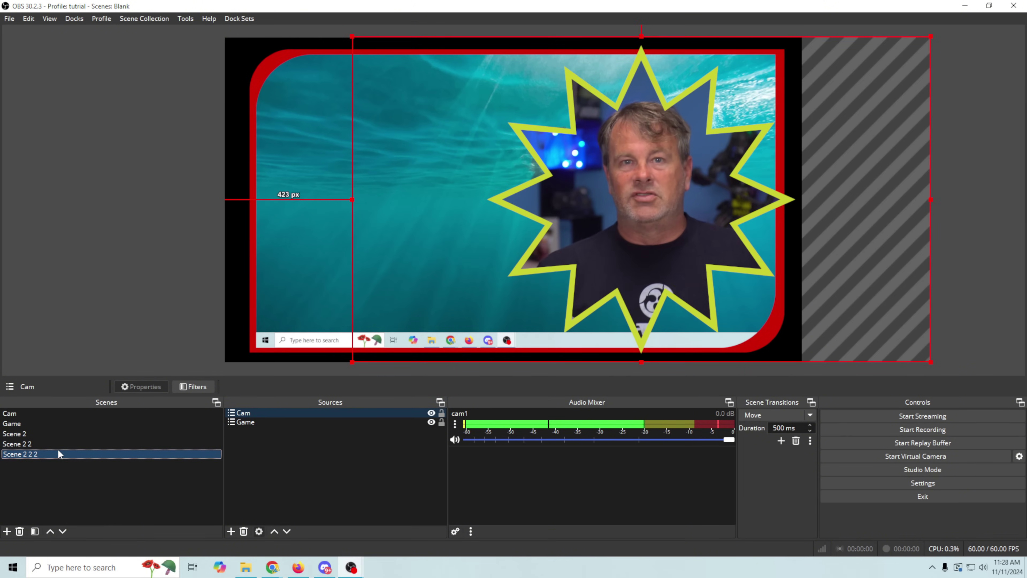